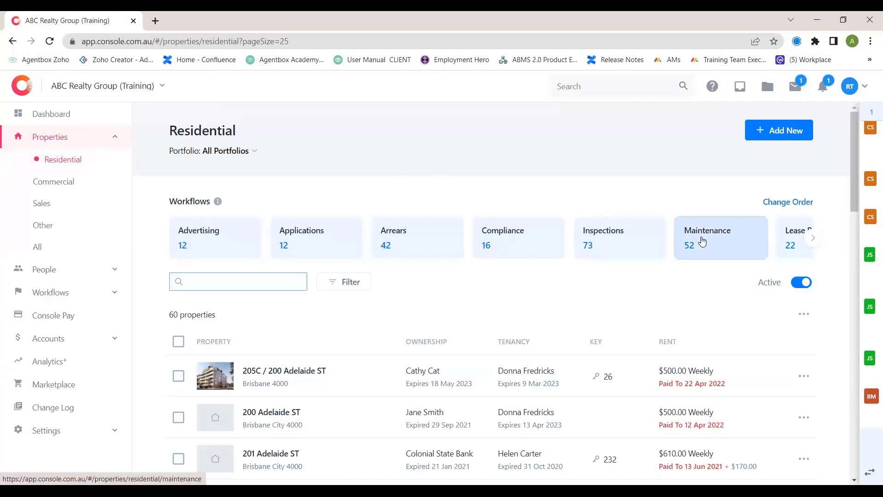
Open the residential maintenance requests and filter the open ones to the New status.
{"action": "left_click", "coordinate": [702, 241]}
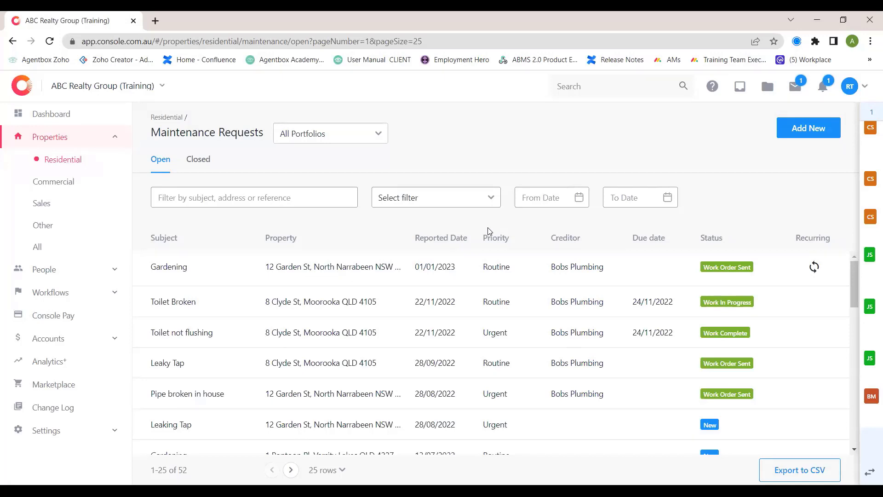
{"action": "left_click", "coordinate": [469, 198]}
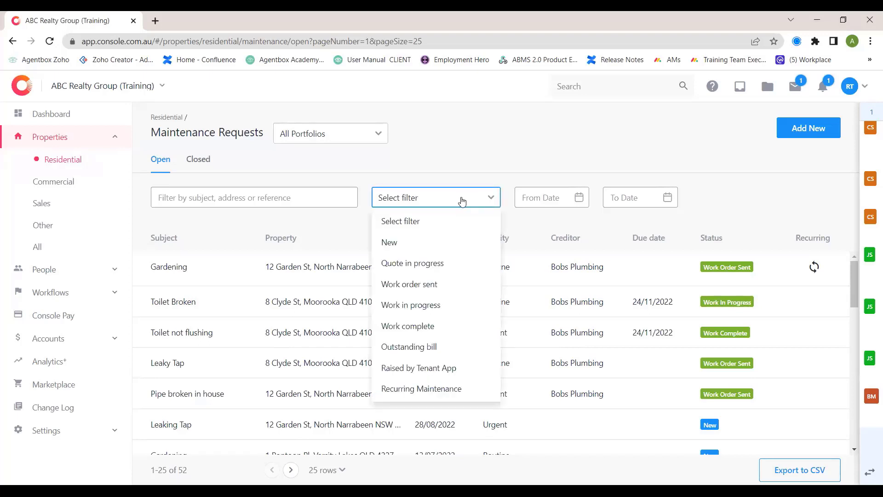
{"action": "left_click", "coordinate": [391, 243]}
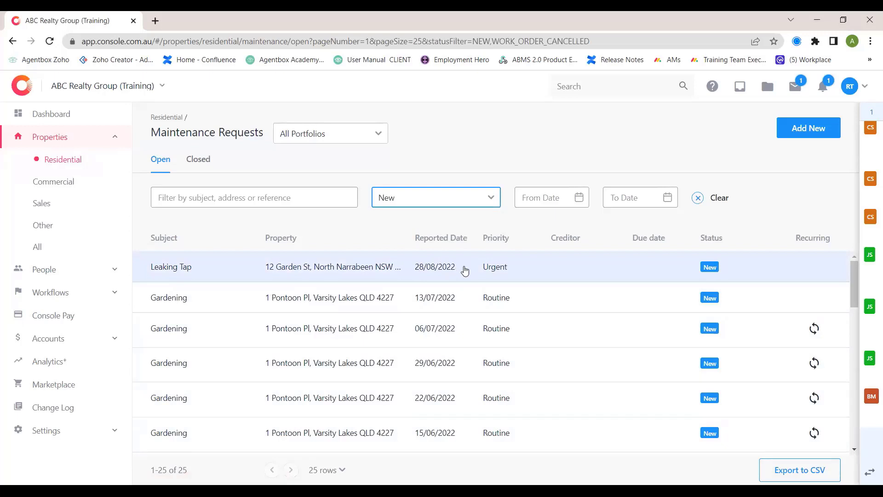
Limit the new maintenance requests to the first individual portfolio, and restore all portfolios with the New status kept.
{"action": "left_click", "coordinate": [377, 136]}
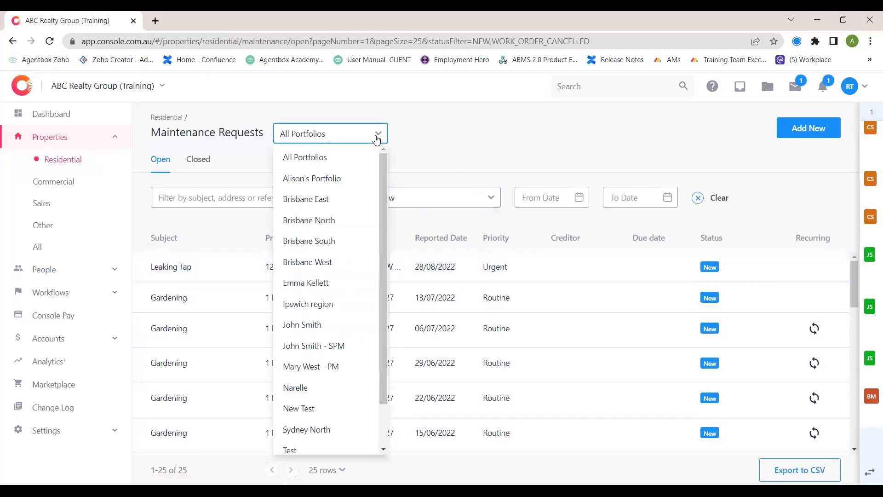
{"action": "left_click", "coordinate": [344, 178]}
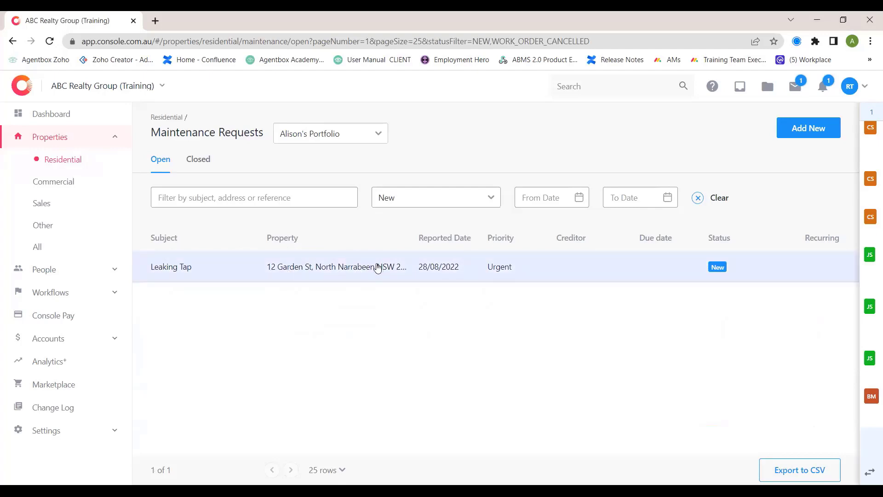
{"action": "left_click", "coordinate": [370, 134]}
{"action": "left_click", "coordinate": [338, 158]}
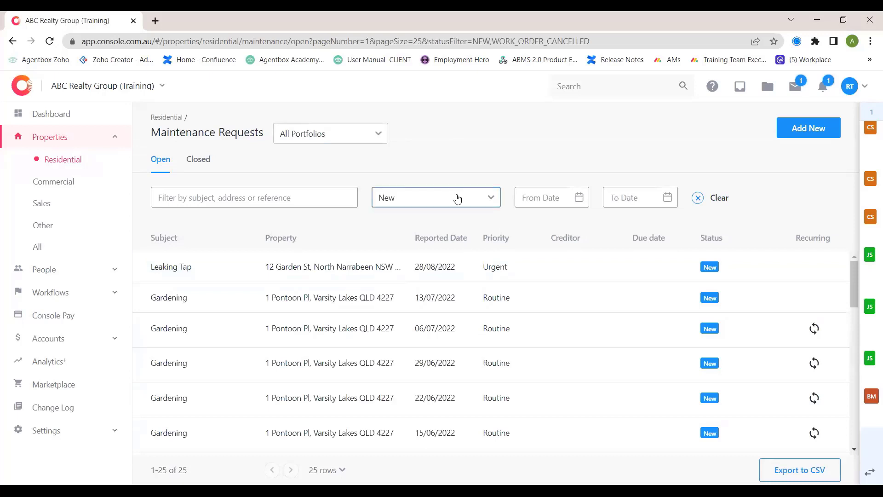
{"action": "left_click", "coordinate": [457, 198]}
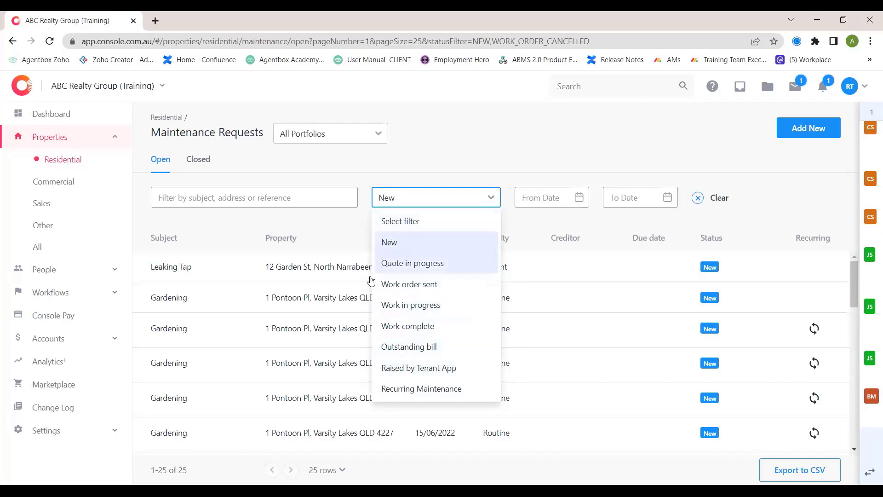
{"action": "left_click", "coordinate": [404, 243]}
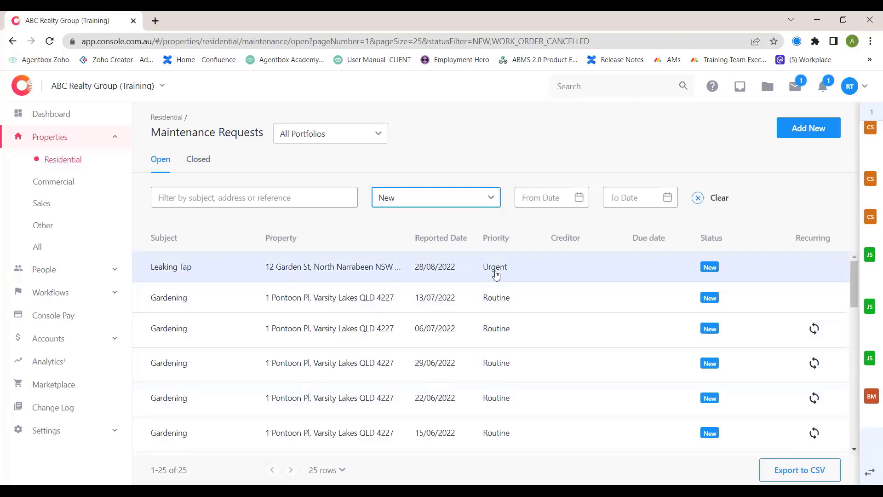
Open the residential inspections and filter them to Routine type, All open status and dates up to 22/11/2022.
{"action": "left_click", "coordinate": [69, 158]}
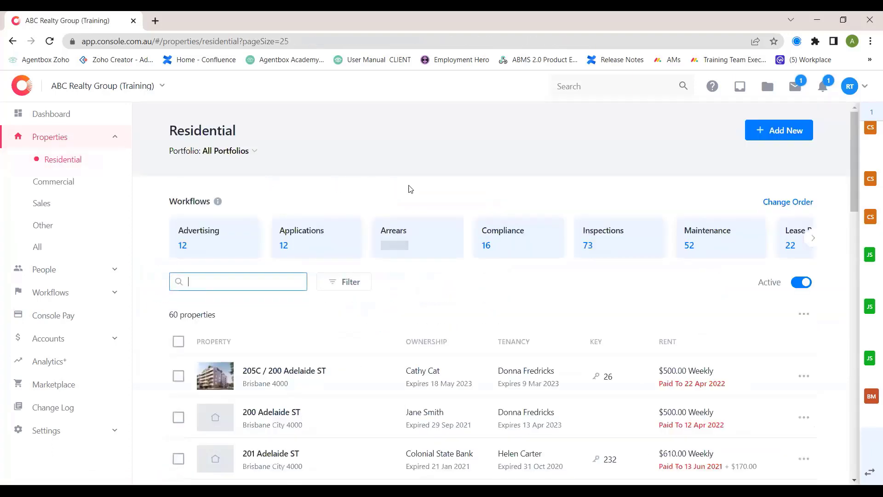
{"action": "left_click", "coordinate": [617, 244]}
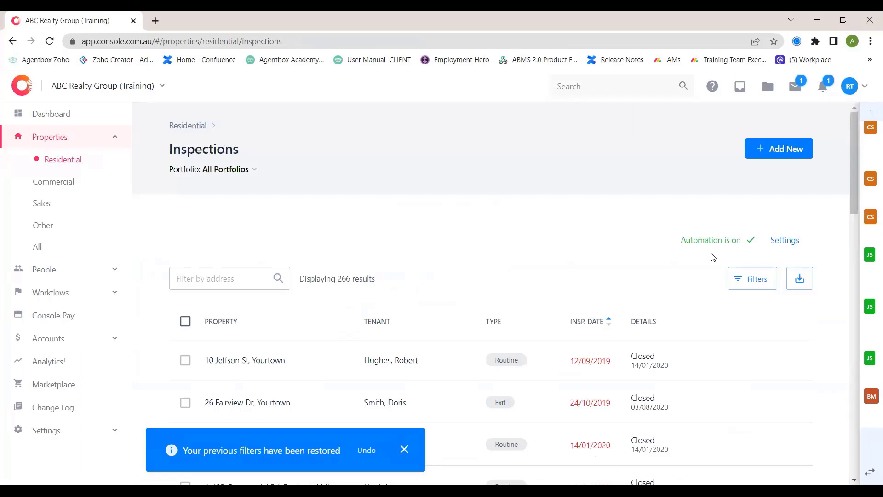
{"action": "left_click", "coordinate": [743, 280]}
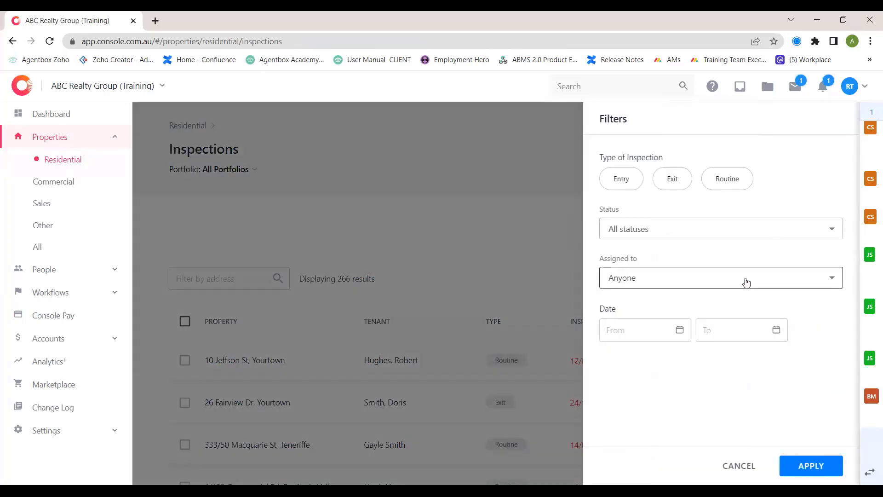
{"action": "left_click", "coordinate": [745, 182]}
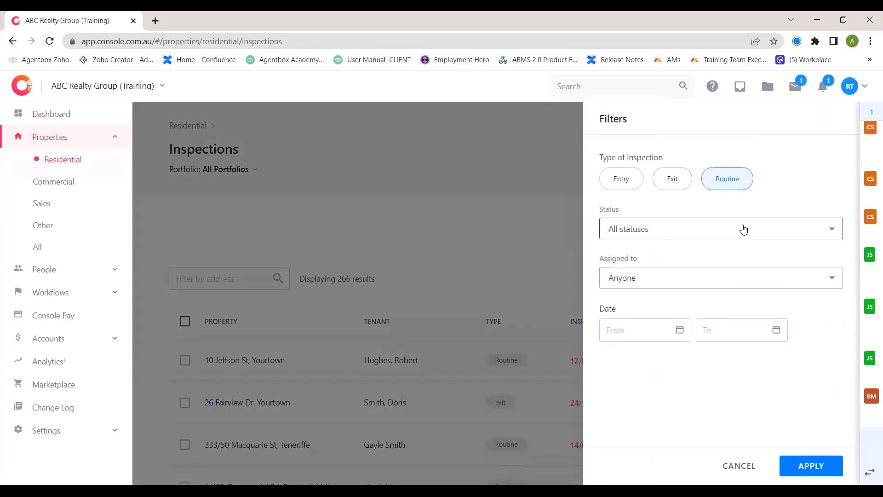
{"action": "left_click", "coordinate": [742, 228]}
{"action": "left_click", "coordinate": [704, 257]}
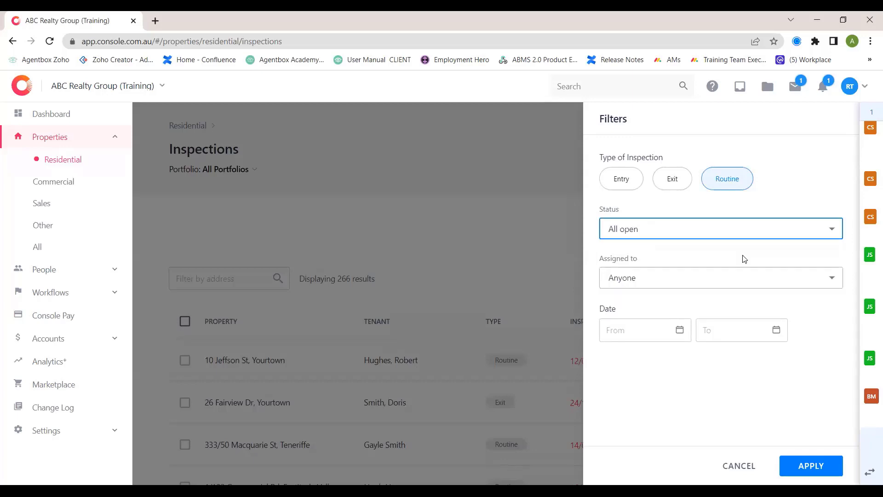
{"action": "left_click", "coordinate": [710, 330]}
{"action": "left_click", "coordinate": [775, 331]}
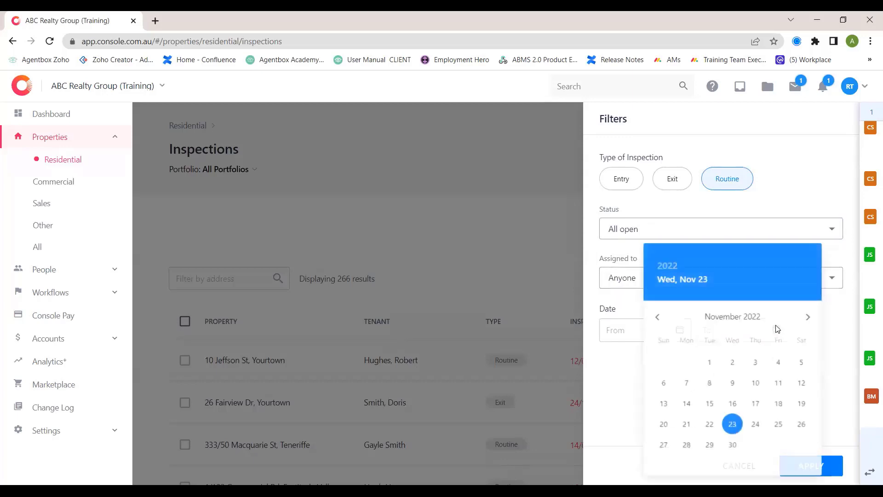
{"action": "left_click", "coordinate": [708, 423]}
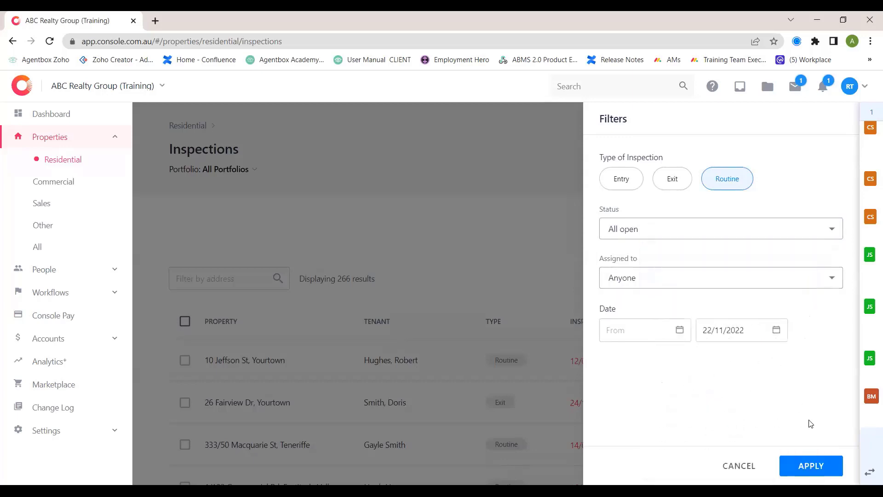
{"action": "left_click", "coordinate": [825, 471]}
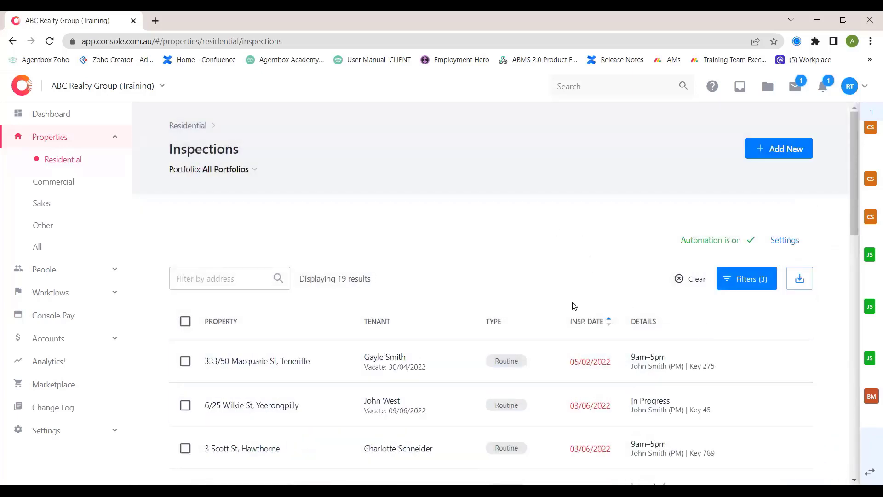
Sort the routine inspections by latest and by earliest inspection date, and review the list and the available portfolios.
{"action": "left_click", "coordinate": [610, 326]}
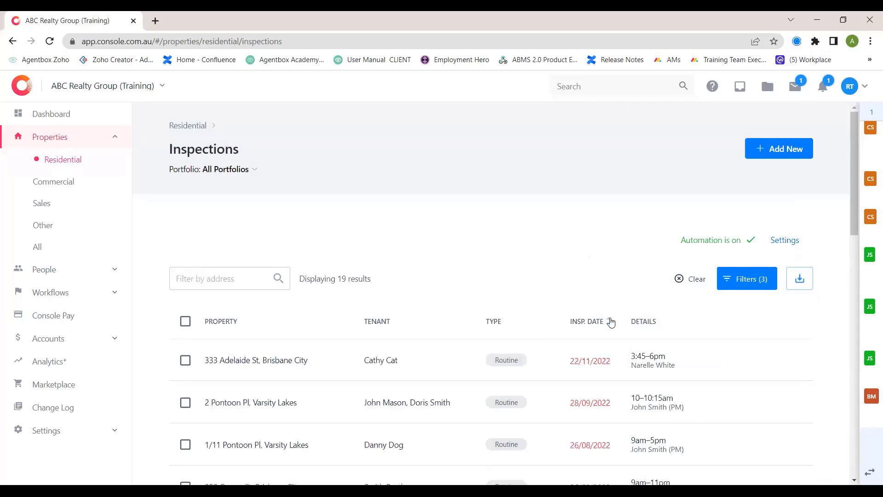
{"action": "left_click", "coordinate": [609, 323]}
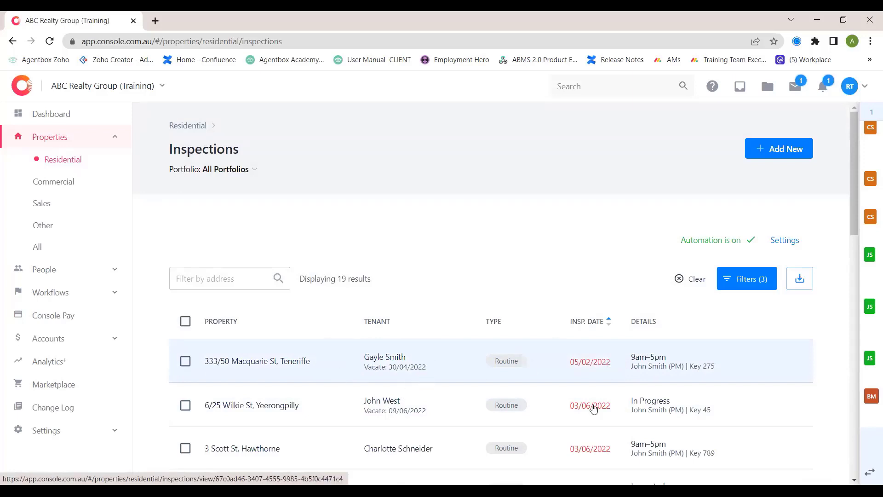
{"action": "scroll", "coordinate": [599, 404], "scroll_direction": "down", "scroll_amount": 1}
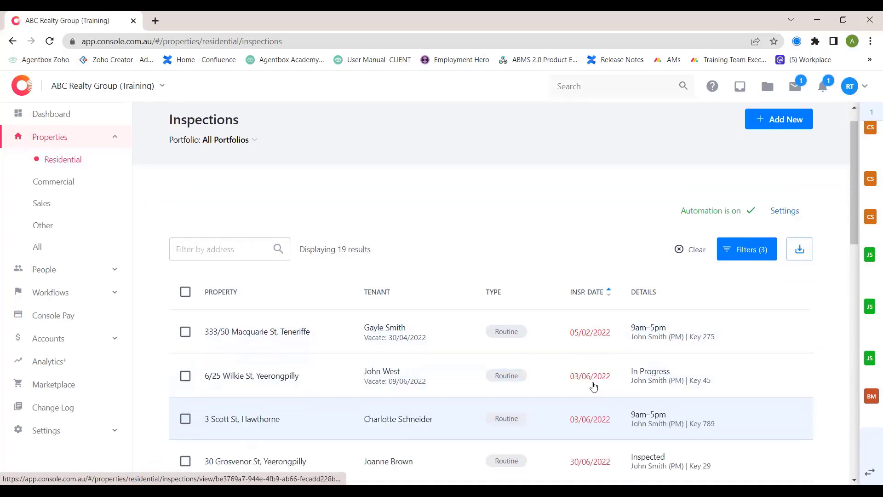
{"action": "scroll", "coordinate": [593, 386], "scroll_direction": "down", "scroll_amount": 5}
{"action": "scroll", "coordinate": [593, 388], "scroll_direction": "down", "scroll_amount": 1}
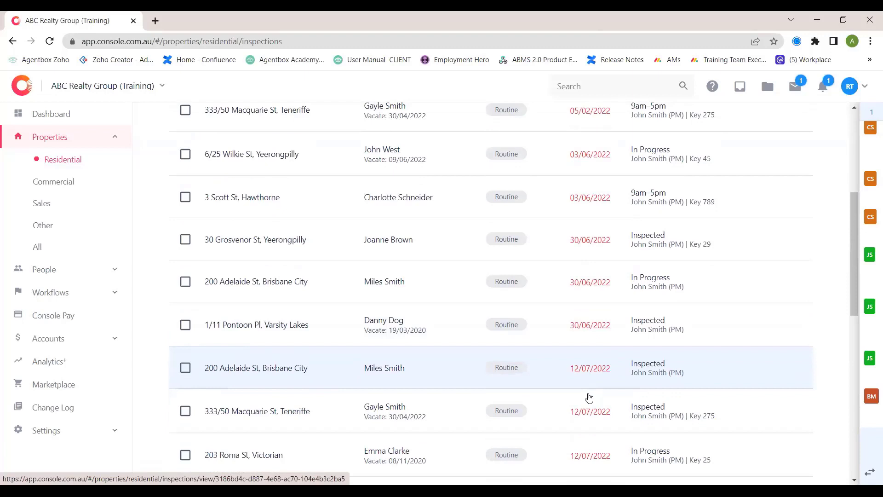
{"action": "scroll", "coordinate": [589, 395], "scroll_direction": "down", "scroll_amount": 6}
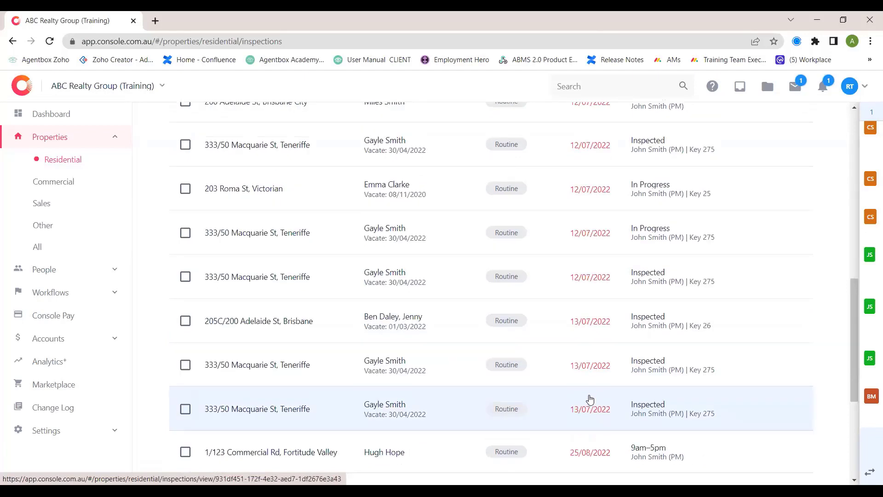
{"action": "scroll", "coordinate": [589, 398], "scroll_direction": "down", "scroll_amount": 1}
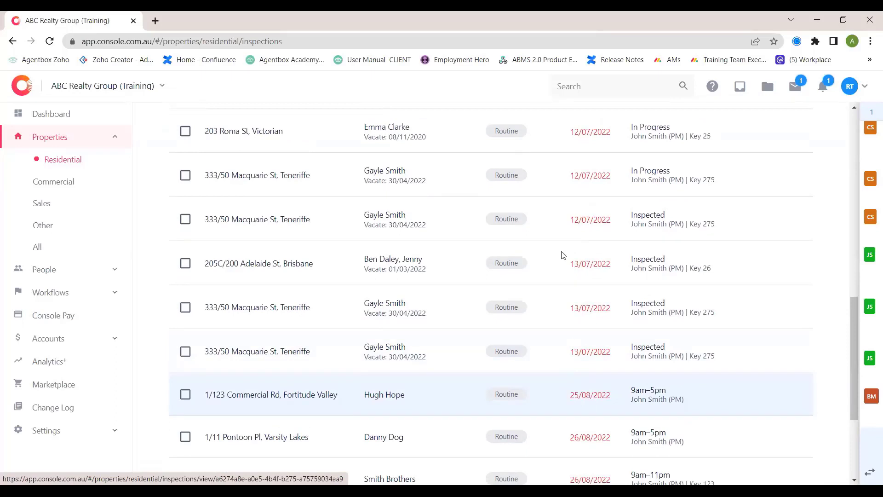
{"action": "scroll", "coordinate": [256, 170], "scroll_direction": "up", "scroll_amount": 7}
{"action": "left_click", "coordinate": [255, 169]}
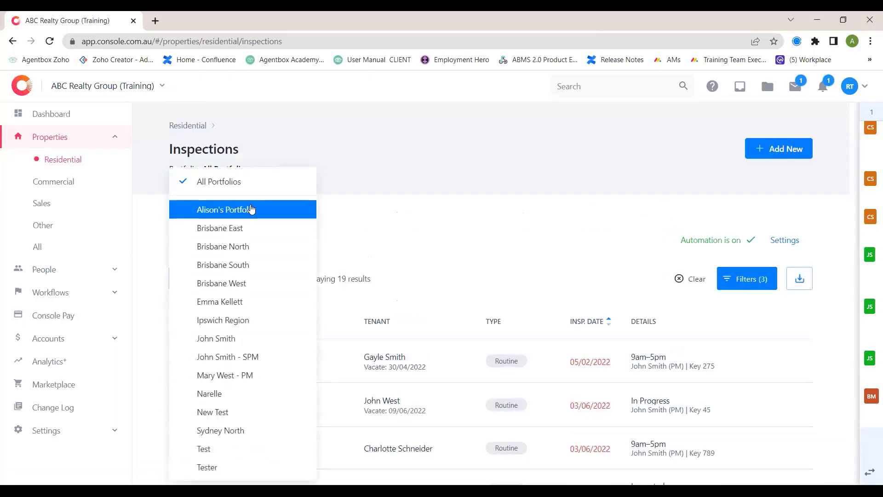
{"action": "left_click", "coordinate": [437, 210]}
Open the residential Lease Renewals workflow and review its summary figures and the periodic leases listed.
{"action": "left_click", "coordinate": [65, 160]}
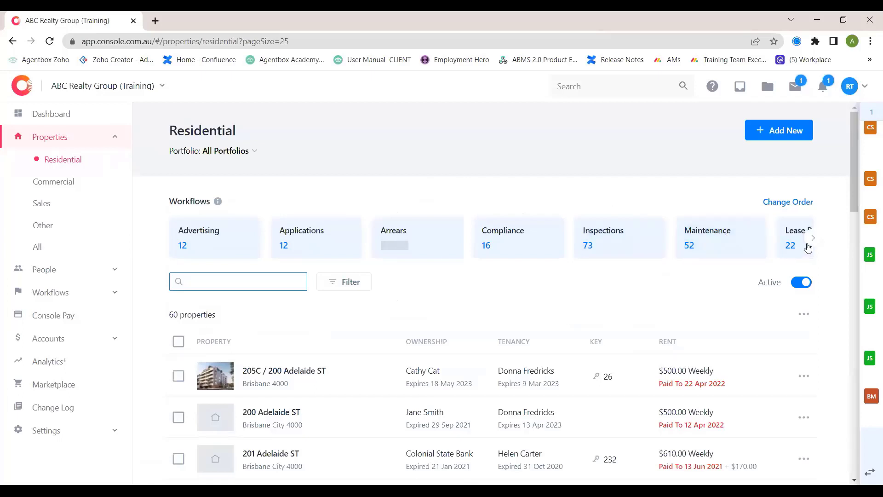
{"action": "left_click", "coordinate": [814, 241]}
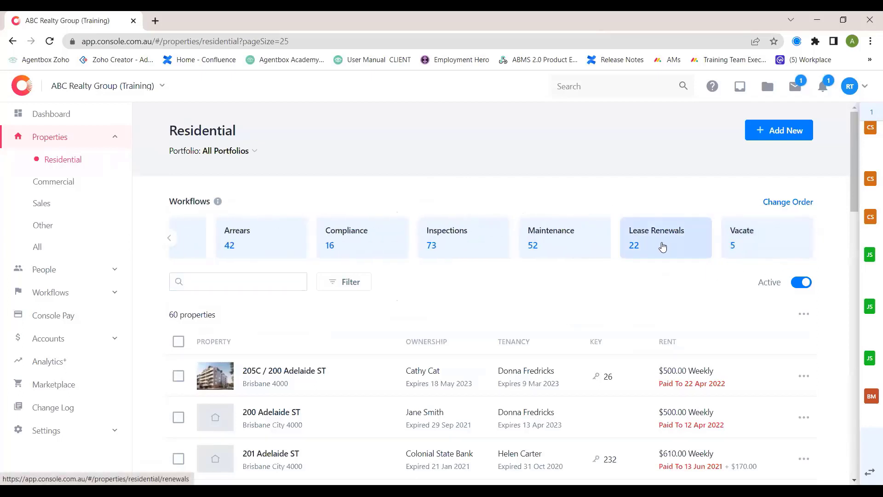
{"action": "left_click", "coordinate": [662, 247]}
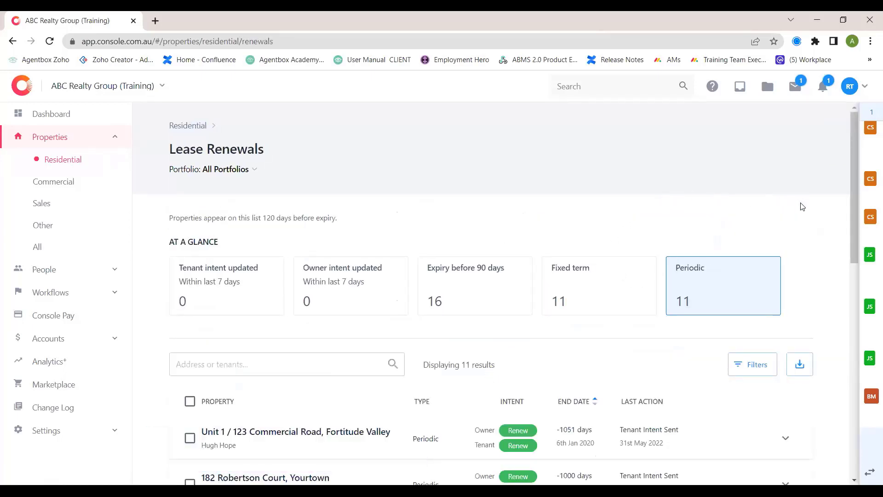
{"action": "scroll", "coordinate": [802, 208], "scroll_direction": "down", "scroll_amount": 1}
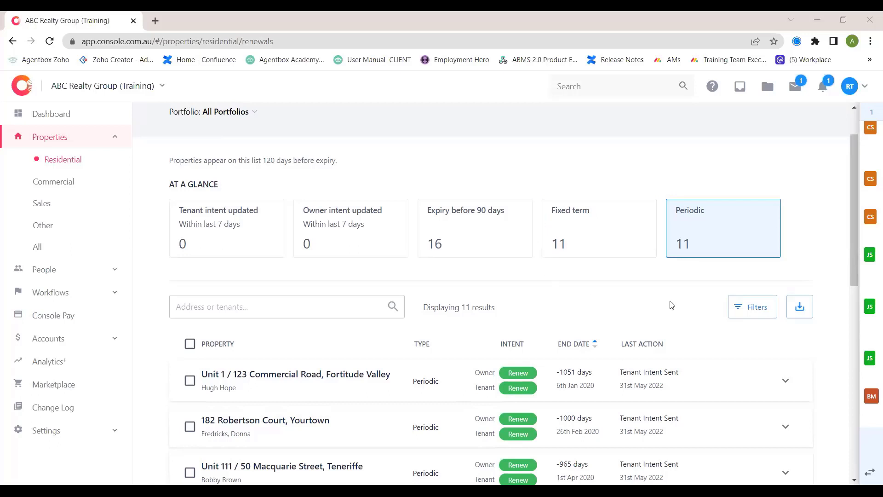
{"action": "scroll", "coordinate": [637, 305], "scroll_direction": "down", "scroll_amount": 2}
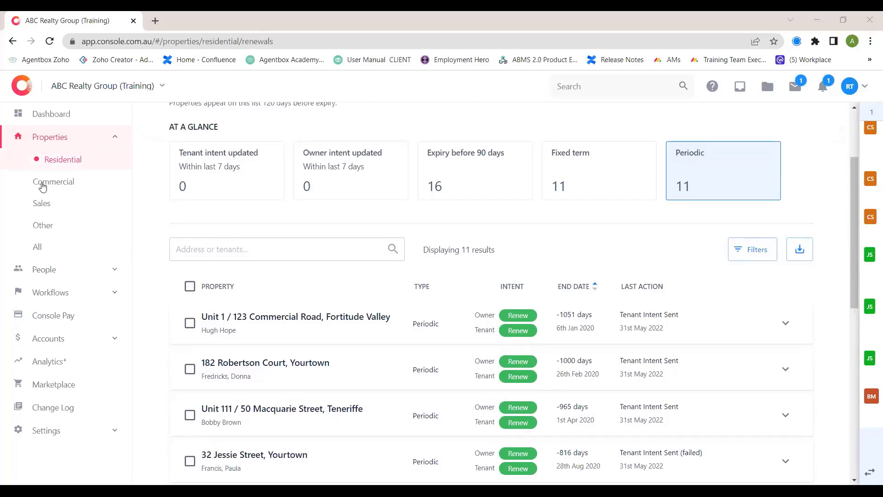
Open the Gained & Lost settings and hide the inactive gained reasons.
{"action": "left_click", "coordinate": [46, 432]}
{"action": "scroll", "coordinate": [46, 359], "scroll_direction": "down", "scroll_amount": 3}
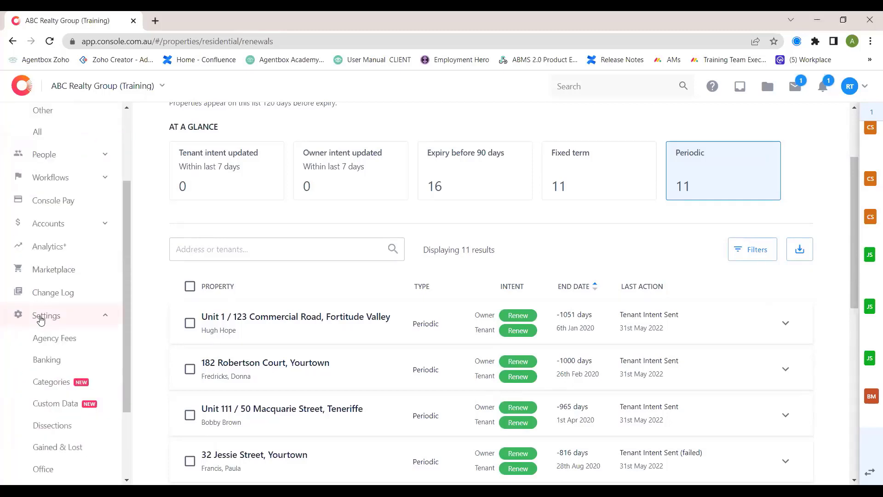
{"action": "left_click", "coordinate": [64, 412]}
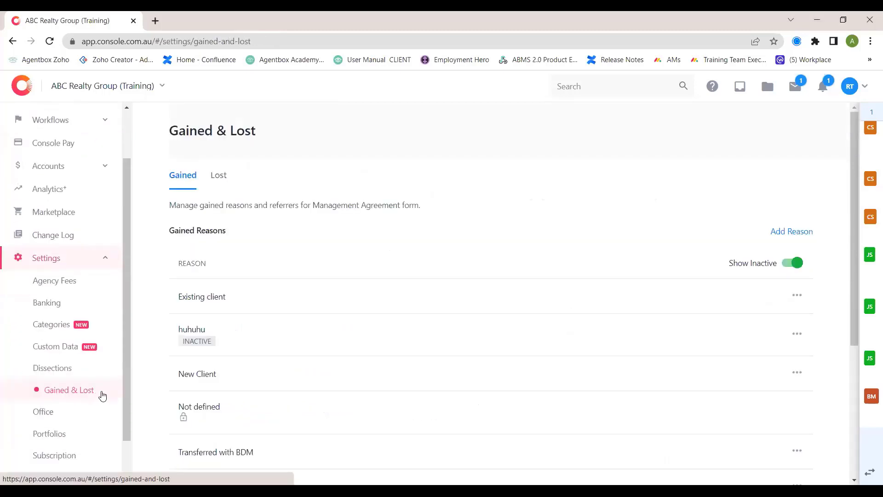
{"action": "left_click", "coordinate": [792, 263]}
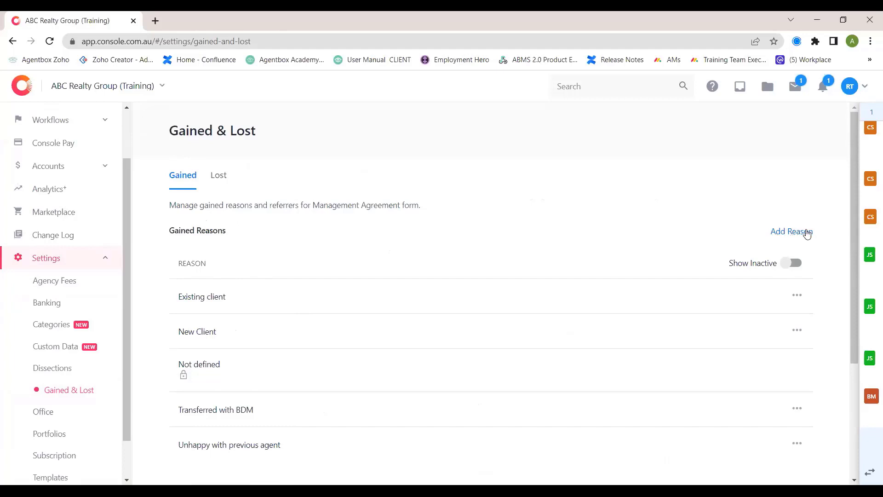
Examine the actions available for the "Existing client" gained reason and the list of referrers.
{"action": "left_click", "coordinate": [797, 295]}
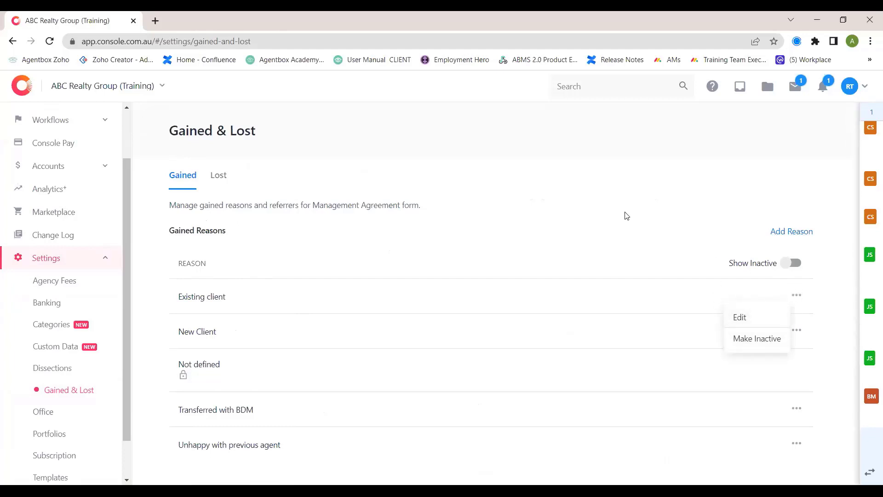
{"action": "left_click", "coordinate": [629, 232]}
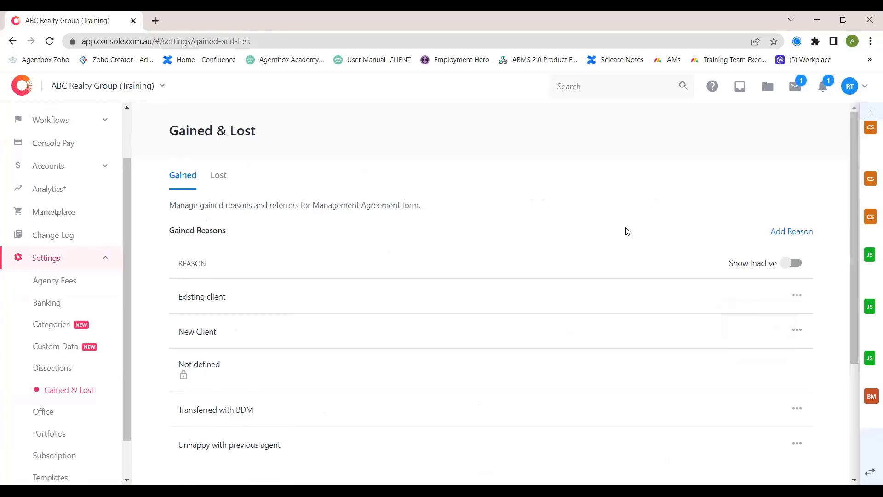
{"action": "scroll", "coordinate": [626, 235], "scroll_direction": "down", "scroll_amount": 4}
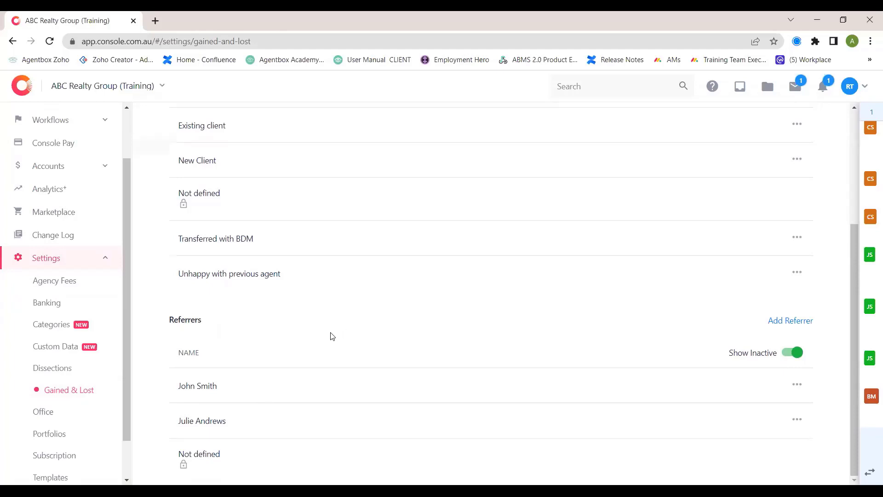
{"action": "scroll", "coordinate": [331, 335], "scroll_direction": "up", "scroll_amount": 5}
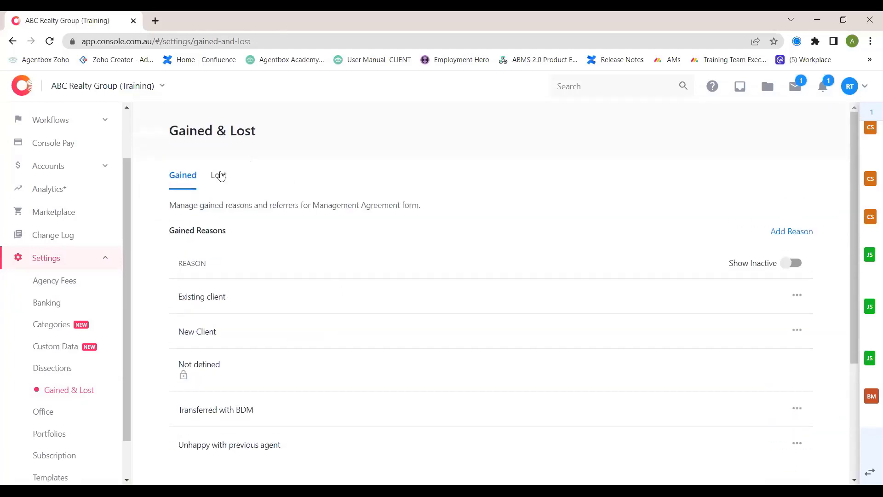
Open the Lost section of the Gained & Lost settings and examine its reasons and Lost To list.
{"action": "left_click", "coordinate": [224, 174]}
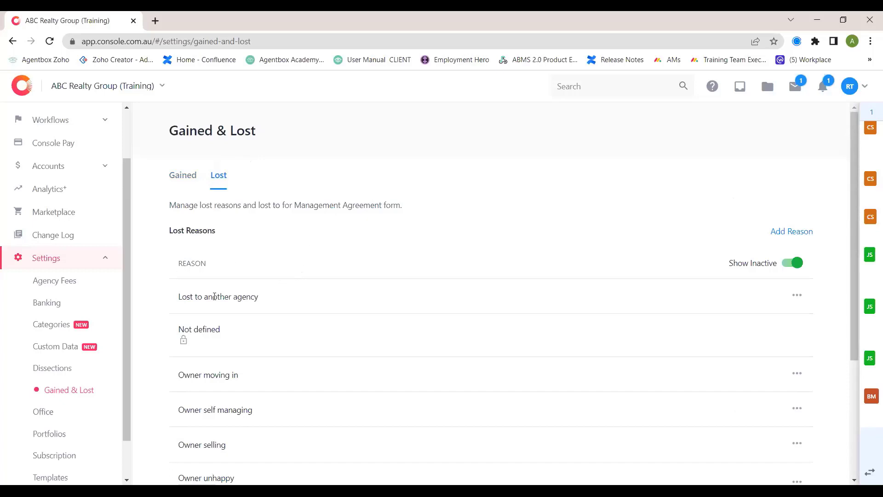
{"action": "scroll", "coordinate": [276, 286], "scroll_direction": "down", "scroll_amount": 1}
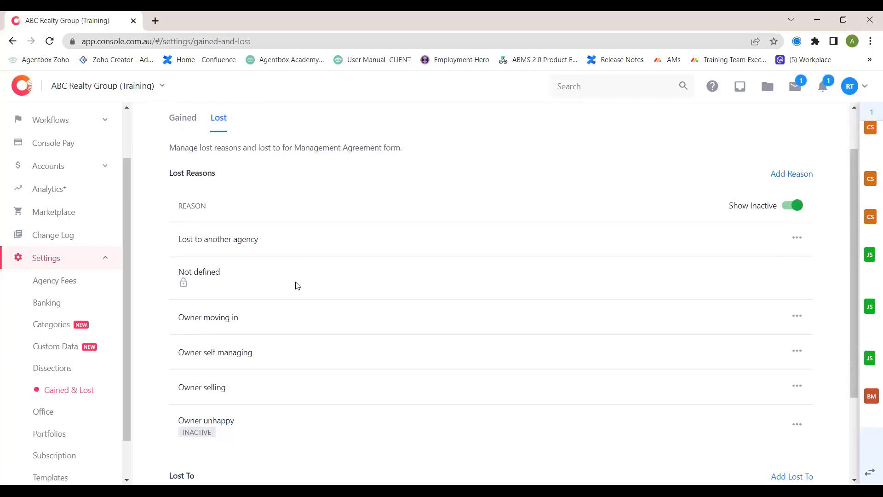
{"action": "scroll", "coordinate": [296, 286], "scroll_direction": "down", "scroll_amount": 3}
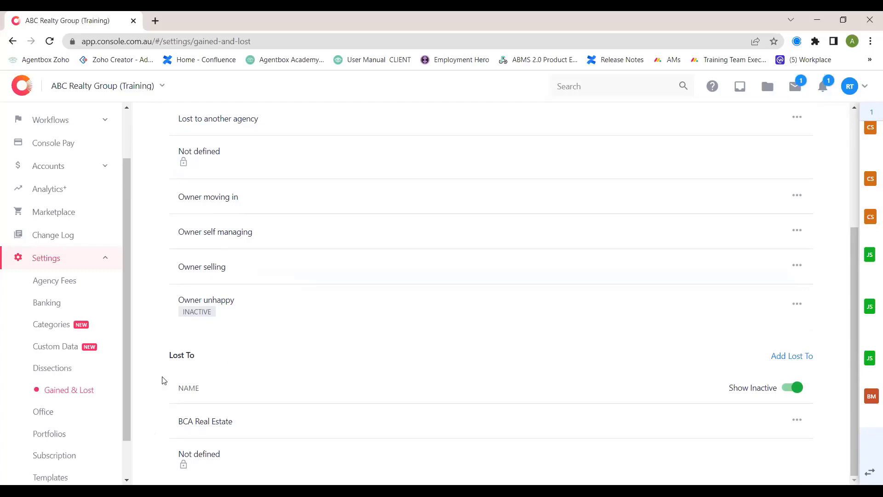
{"action": "scroll", "coordinate": [242, 358], "scroll_direction": "up", "scroll_amount": 2}
{"action": "scroll", "coordinate": [242, 357], "scroll_direction": "up", "scroll_amount": 2}
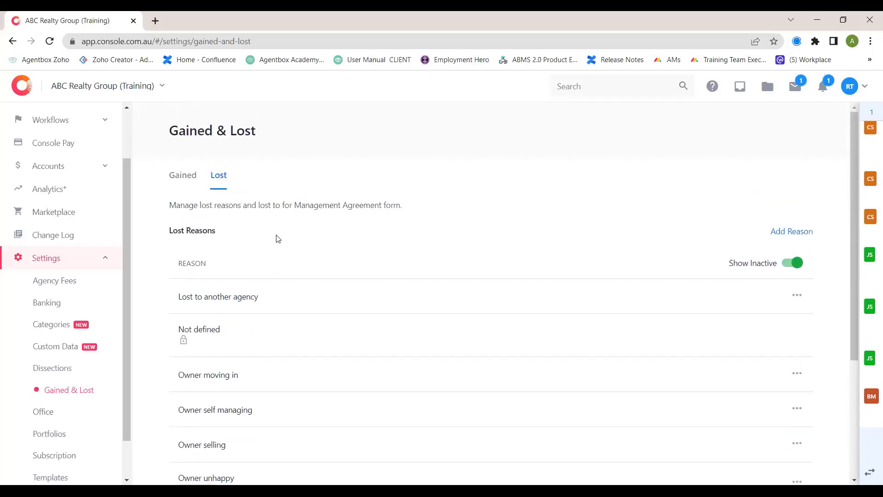
Search the contacts for the owner by first name and open the management agreement linked to that owner's property.
{"action": "scroll", "coordinate": [75, 238], "scroll_direction": "up", "scroll_amount": 1}
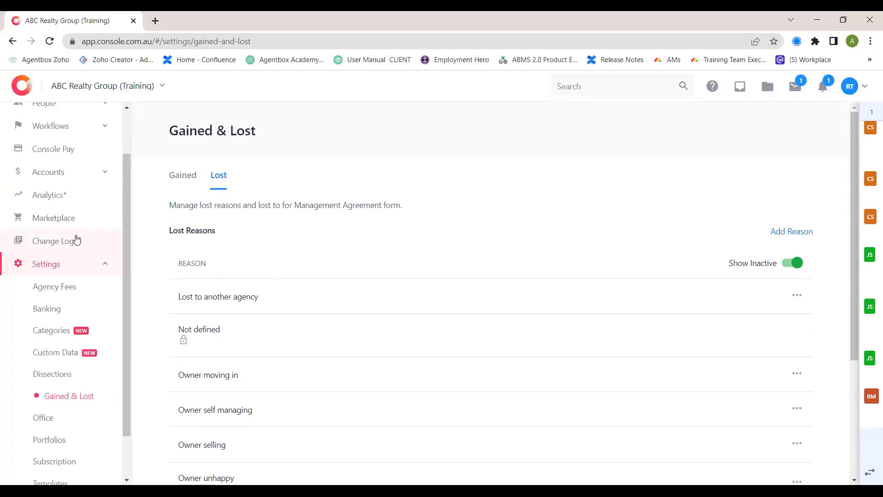
{"action": "scroll", "coordinate": [120, 193], "scroll_direction": "up", "scroll_amount": 2}
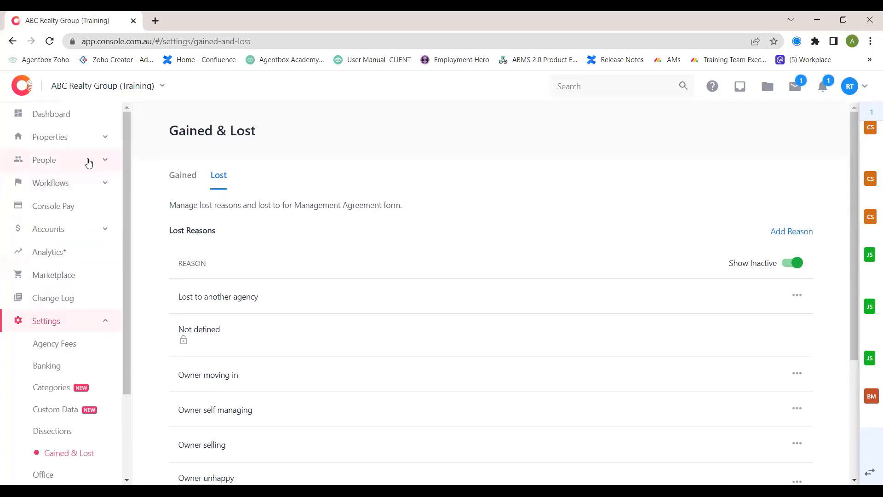
{"action": "left_click", "coordinate": [43, 161]}
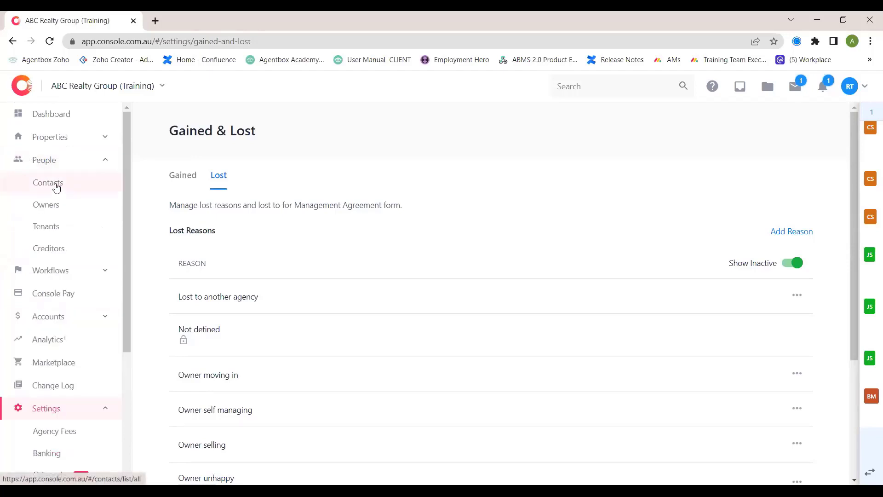
{"action": "left_click", "coordinate": [48, 182]}
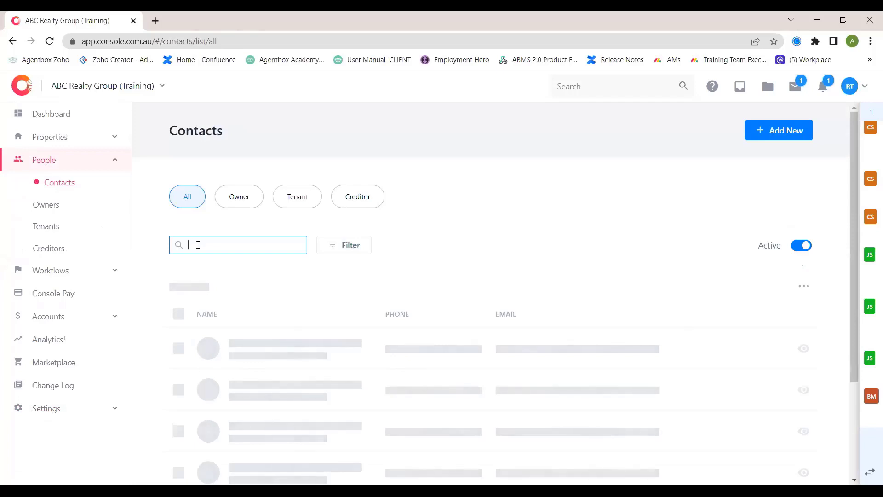
{"action": "type", "text": "Alfy"}
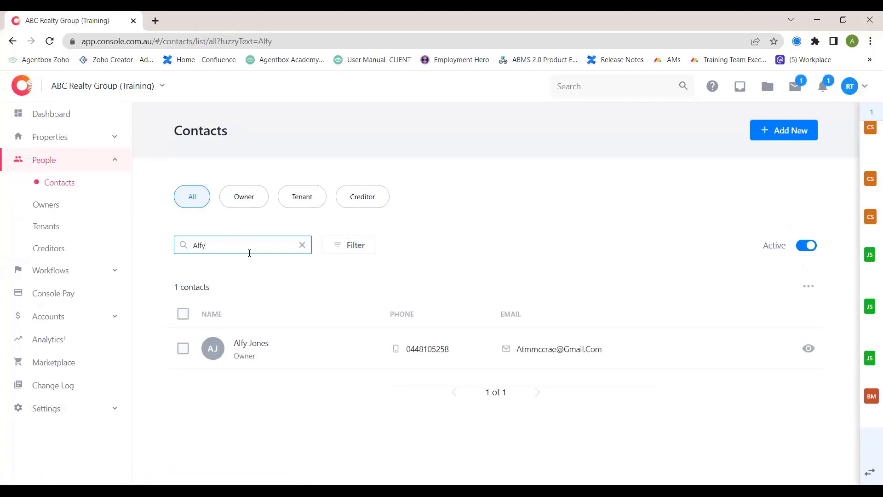
{"action": "left_click", "coordinate": [254, 351]}
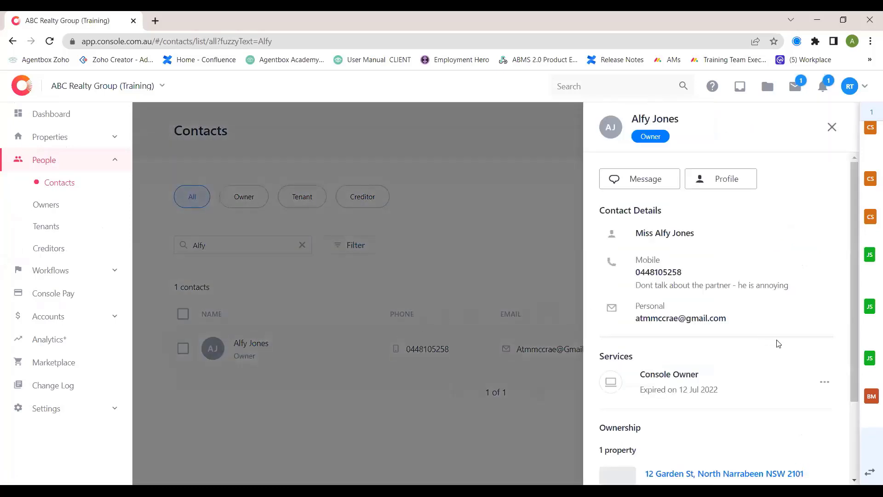
{"action": "scroll", "coordinate": [778, 344], "scroll_direction": "down", "scroll_amount": 3}
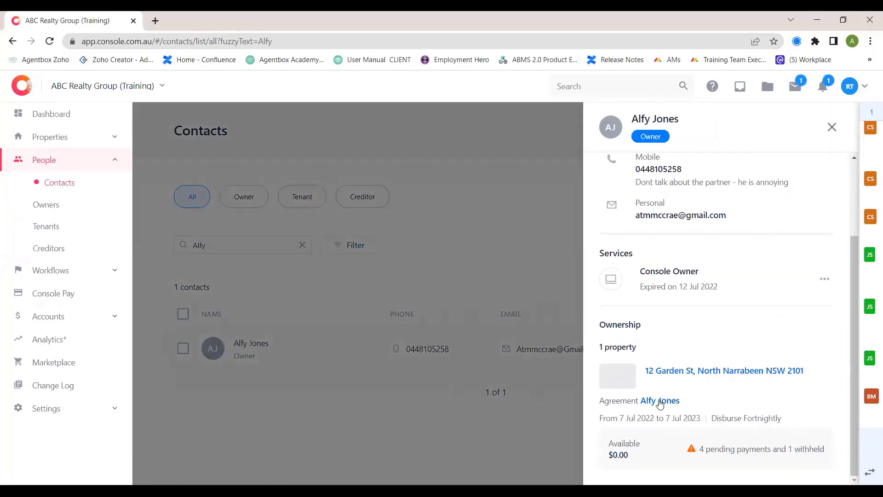
{"action": "left_click", "coordinate": [659, 401]}
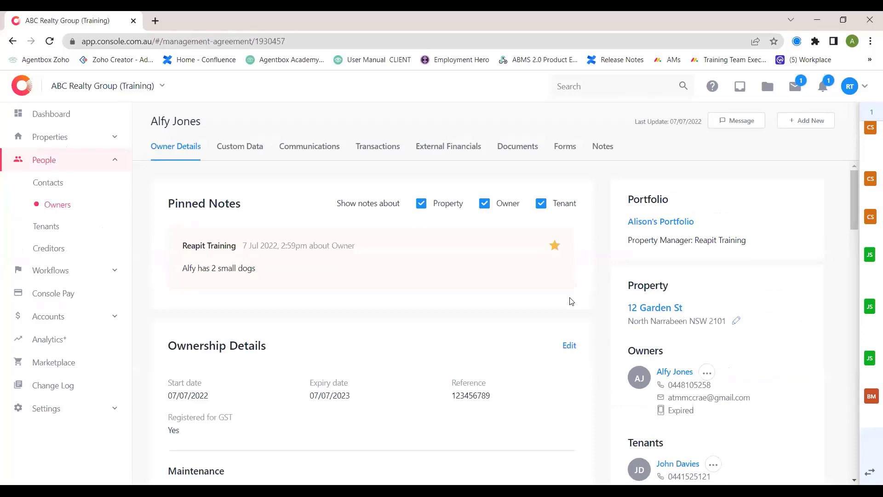
Start editing the agreement's ownership details and show the additional fields for how it was gained.
{"action": "left_click", "coordinate": [568, 345]}
{"action": "scroll", "coordinate": [555, 304], "scroll_direction": "down", "scroll_amount": 2}
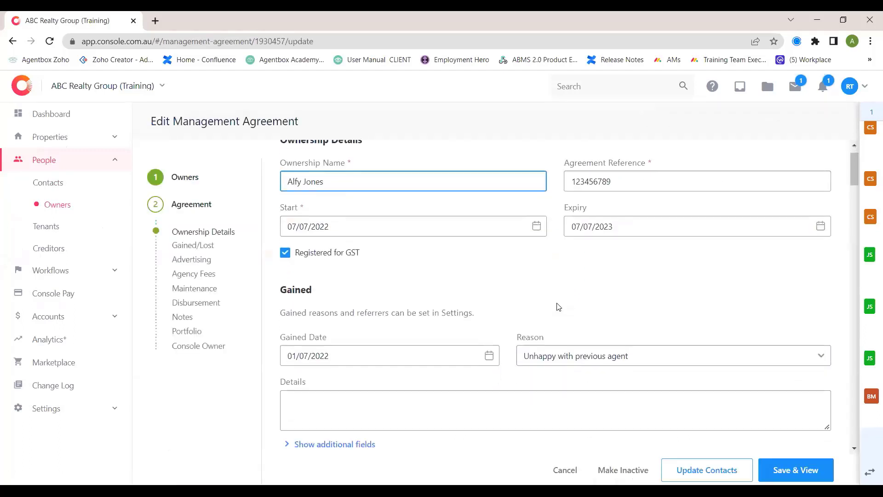
{"action": "scroll", "coordinate": [555, 300], "scroll_direction": "down", "scroll_amount": 1}
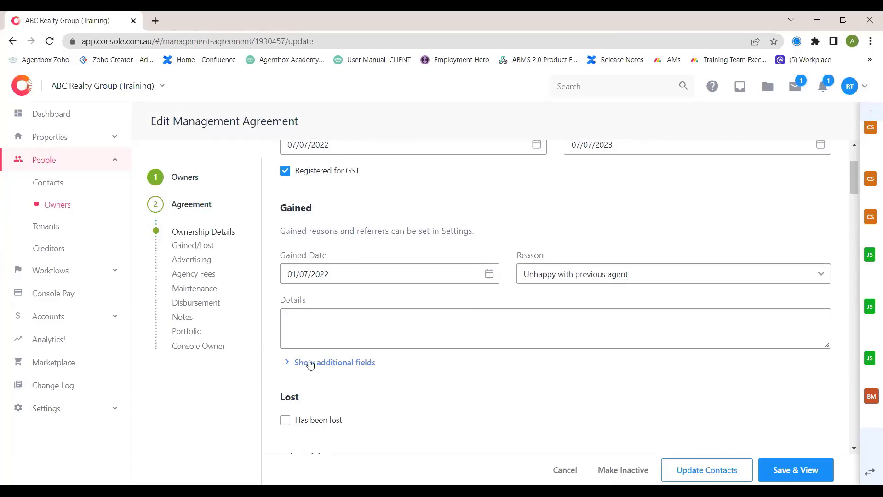
{"action": "left_click", "coordinate": [286, 363]}
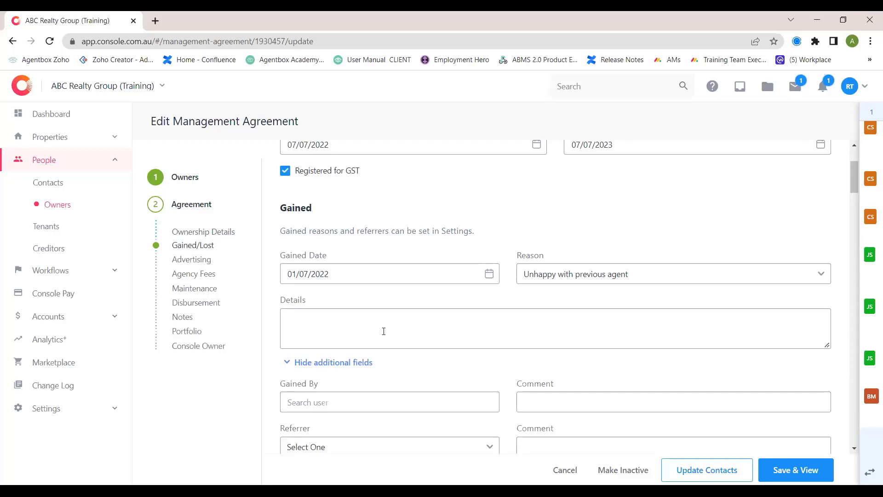
Set Gained By to Reapit Training and review the available referrers without choosing one.
{"action": "scroll", "coordinate": [384, 330], "scroll_direction": "down", "scroll_amount": 3}
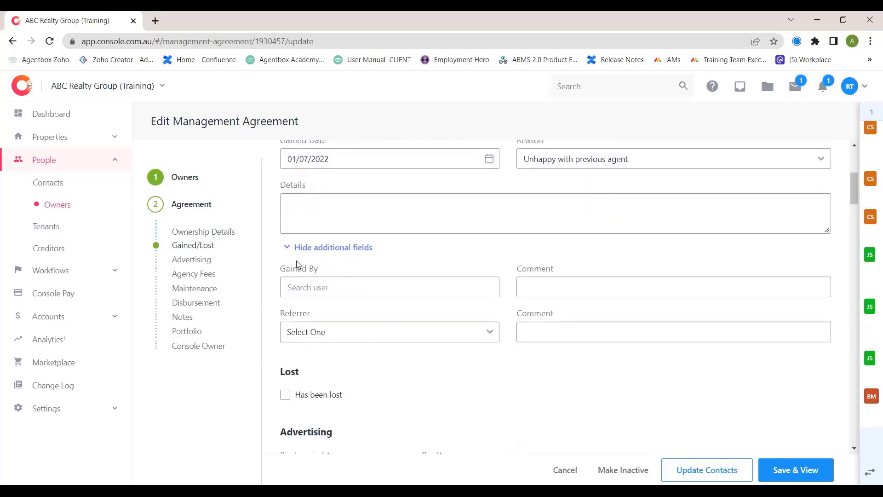
{"action": "left_click", "coordinate": [355, 289]}
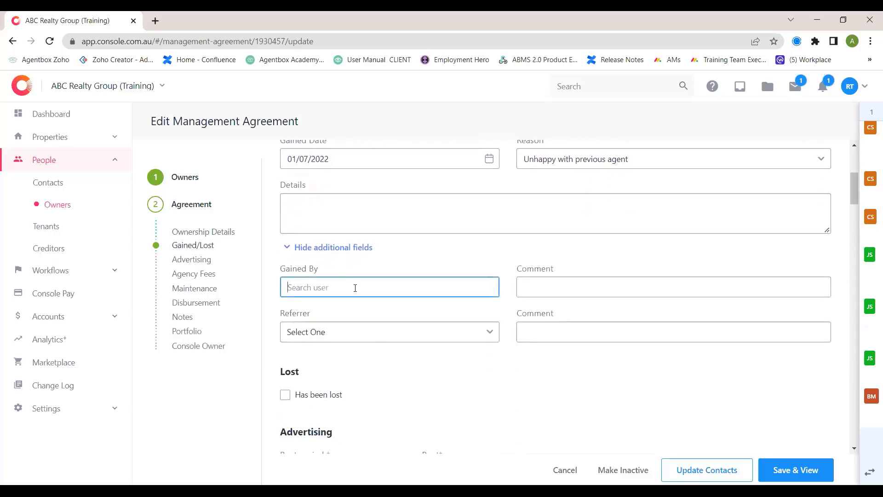
{"action": "type", "text": "reapit"}
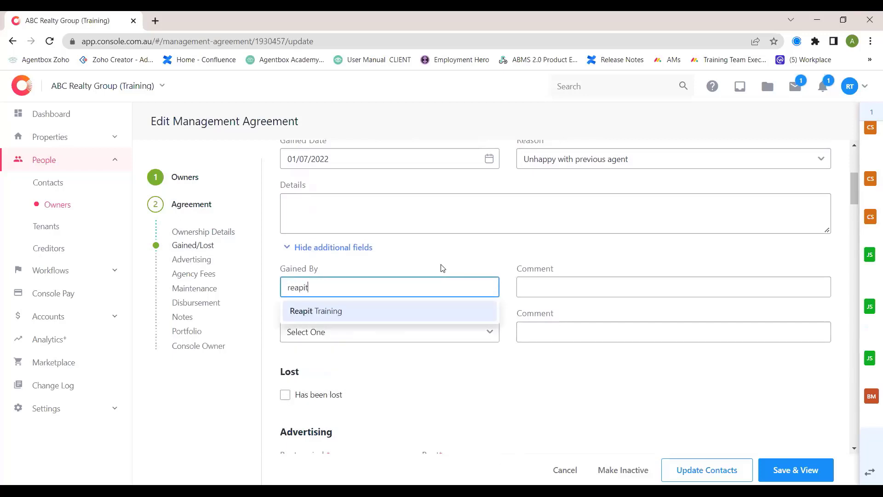
{"action": "left_click", "coordinate": [331, 312]}
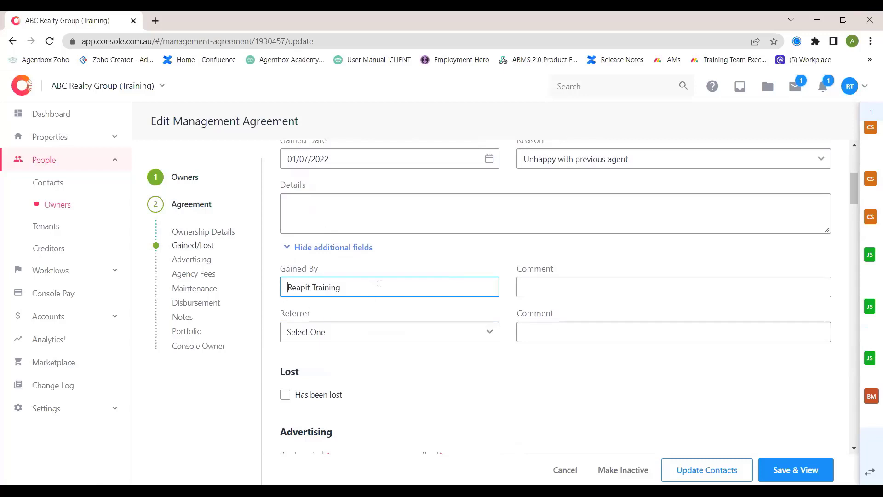
{"action": "left_click", "coordinate": [390, 332]}
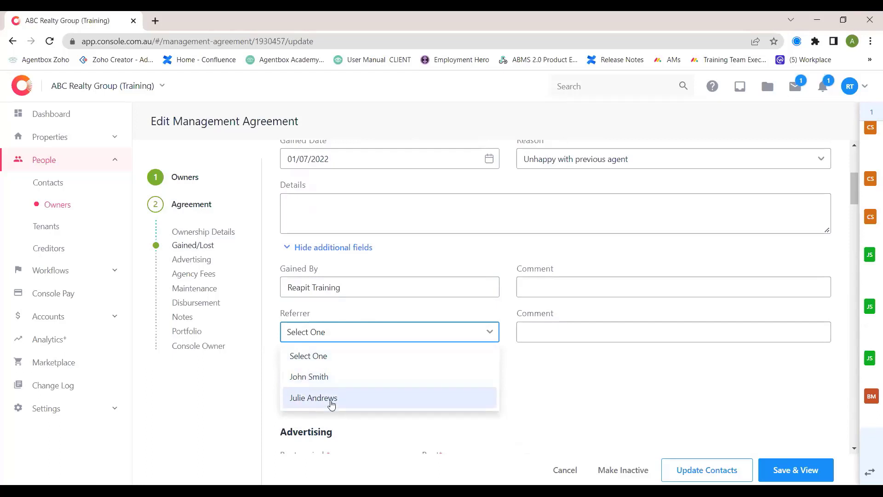
{"action": "left_click", "coordinate": [381, 331]}
Mark the management agreement as having been lost.
{"action": "scroll", "coordinate": [418, 392], "scroll_direction": "down", "scroll_amount": 1}
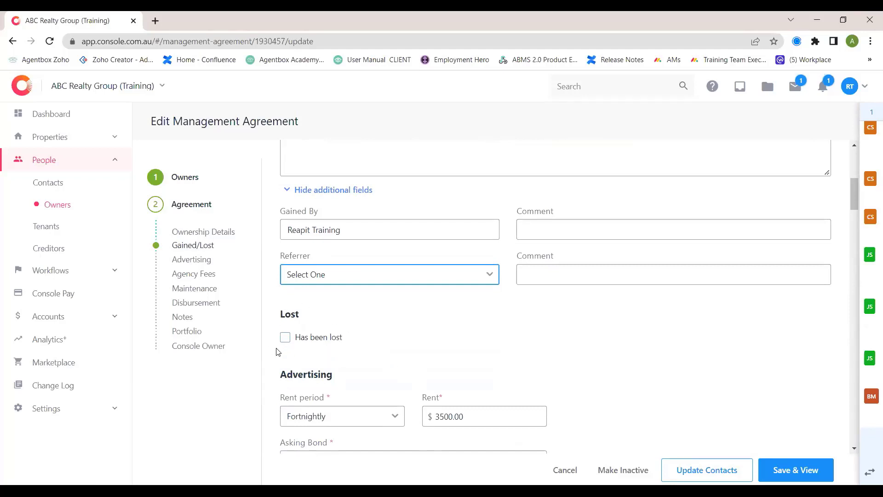
{"action": "left_click", "coordinate": [285, 339]}
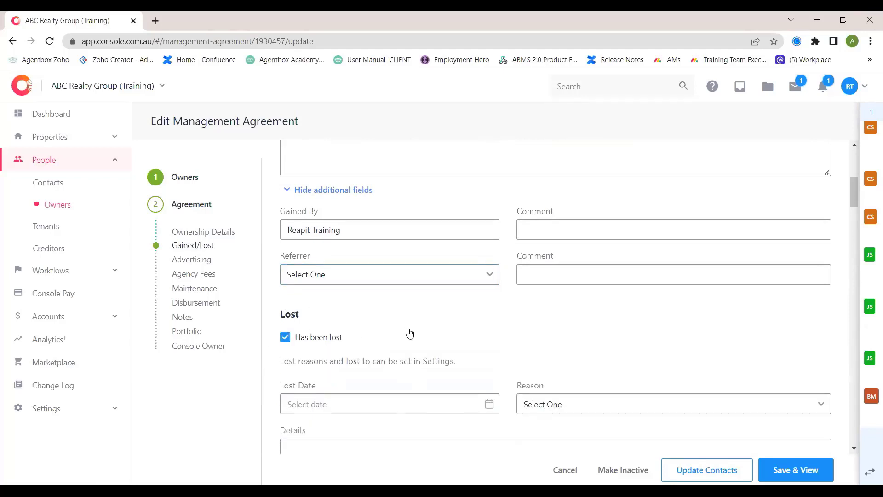
{"action": "scroll", "coordinate": [407, 332], "scroll_direction": "down", "scroll_amount": 2}
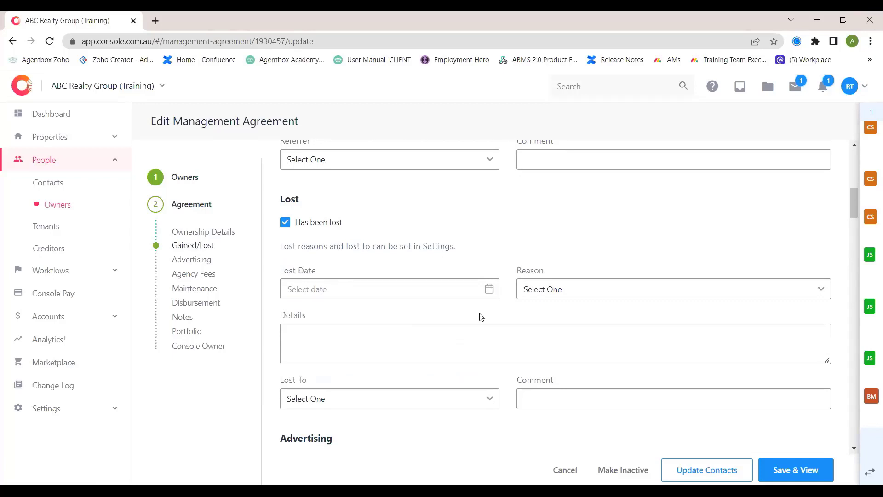
Examine the lost reasons and the Lost To agencies offered for the agreement.
{"action": "left_click", "coordinate": [550, 290]}
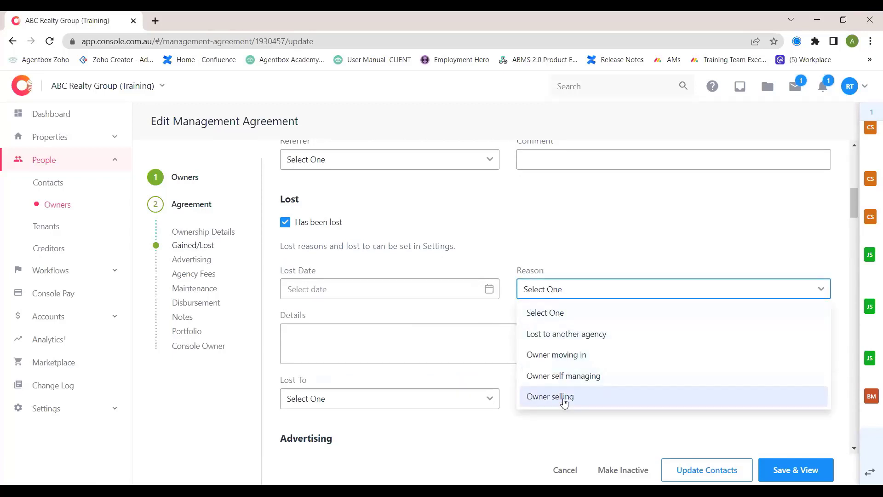
{"action": "left_click", "coordinate": [588, 266]}
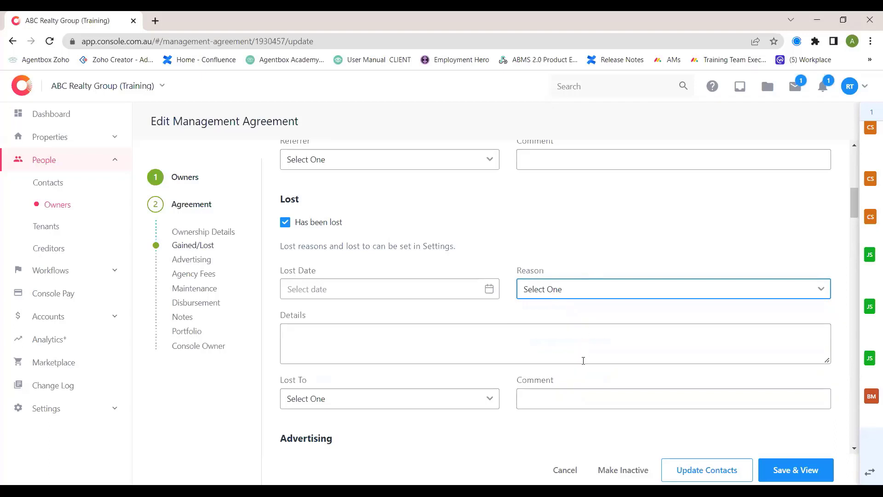
{"action": "left_click", "coordinate": [488, 399]}
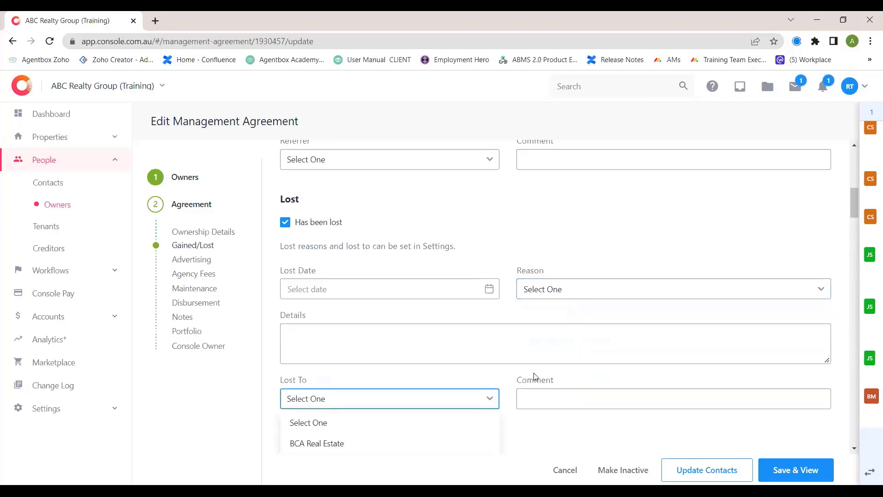
{"action": "scroll", "coordinate": [532, 375], "scroll_direction": "down", "scroll_amount": 1}
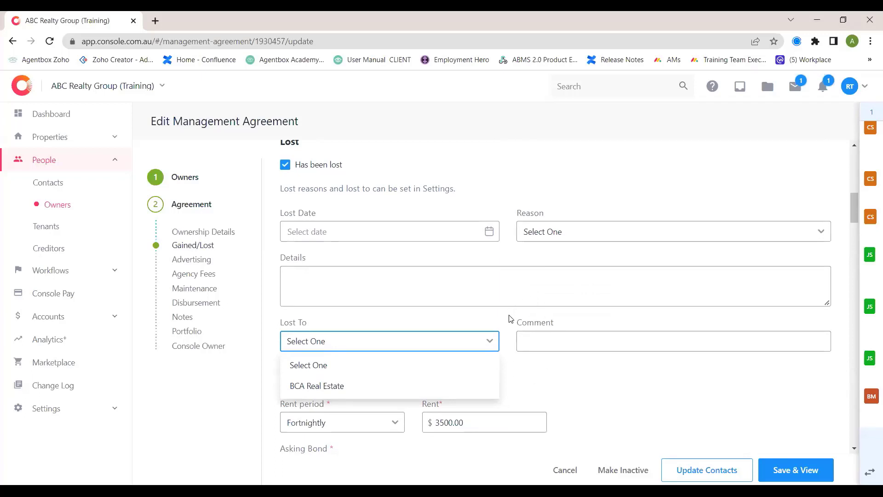
{"action": "left_click", "coordinate": [509, 283]}
{"action": "scroll", "coordinate": [536, 286], "scroll_direction": "up", "scroll_amount": 10}
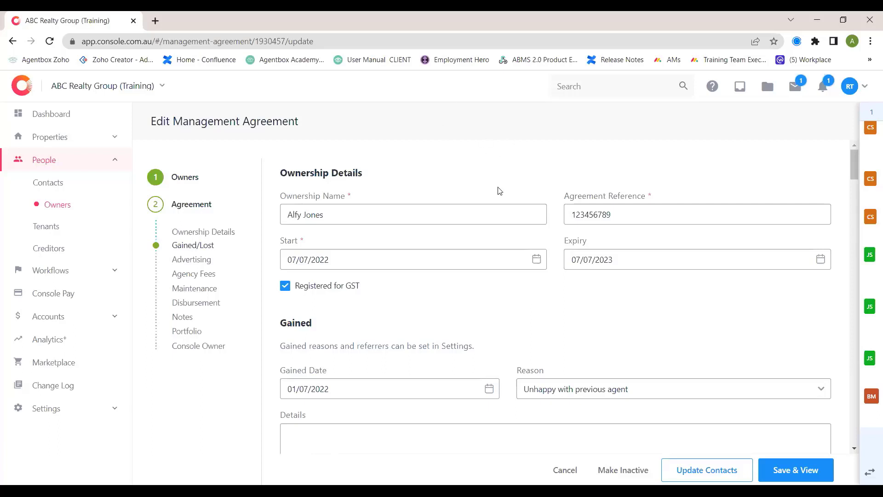
Open the All Properties report from the Analytics+ reports and review its available filters.
{"action": "left_click", "coordinate": [44, 344]}
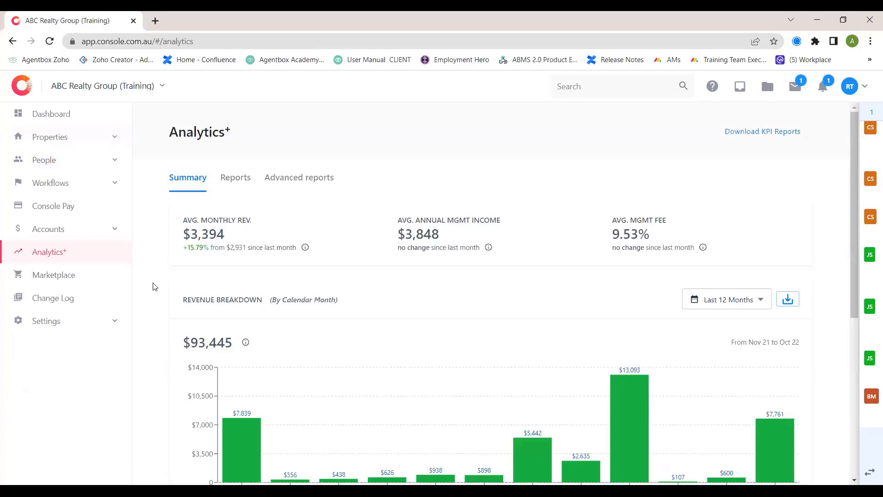
{"action": "left_click", "coordinate": [235, 181]}
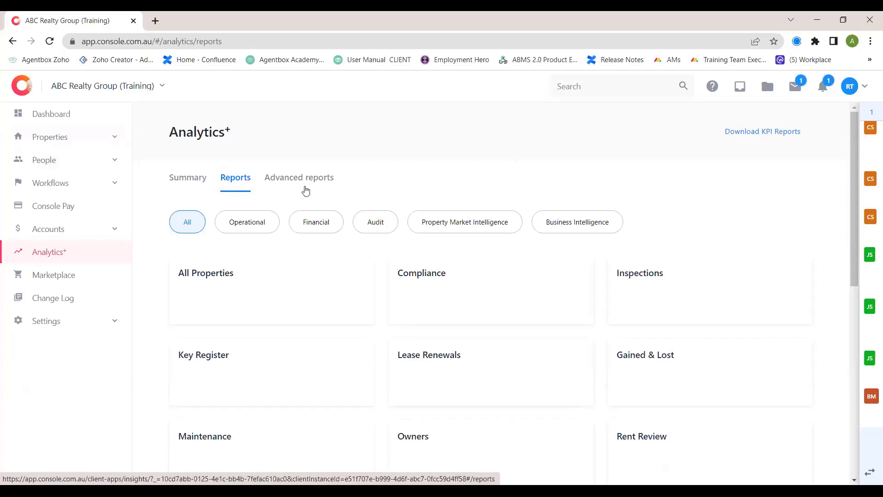
{"action": "left_click", "coordinate": [248, 288]}
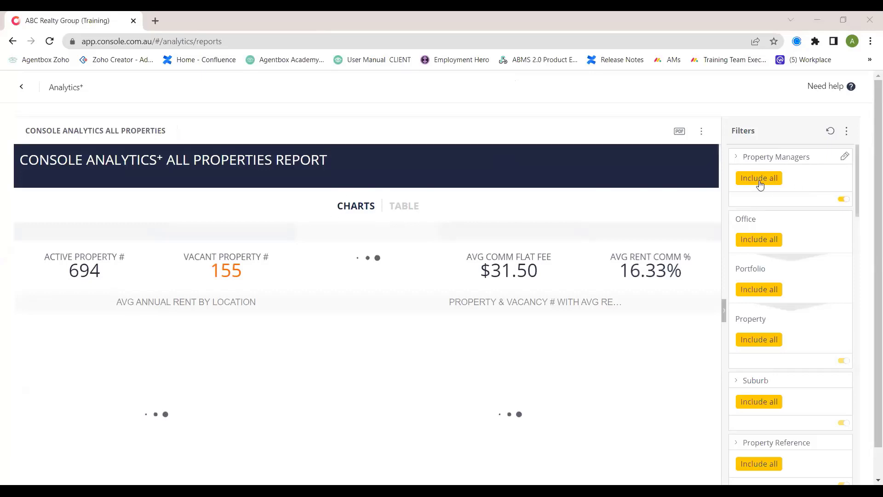
{"action": "scroll", "coordinate": [774, 271], "scroll_direction": "down", "scroll_amount": 1}
{"action": "scroll", "coordinate": [776, 285], "scroll_direction": "down", "scroll_amount": 3}
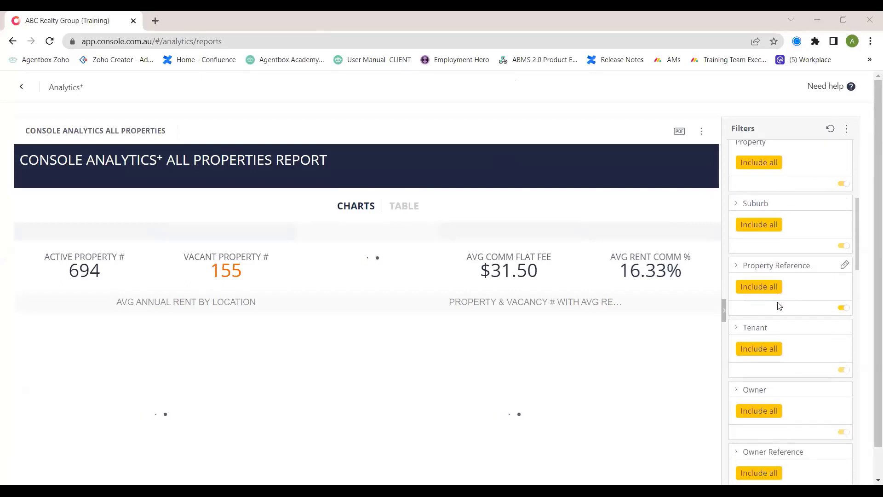
{"action": "scroll", "coordinate": [781, 305], "scroll_direction": "up", "scroll_amount": 4}
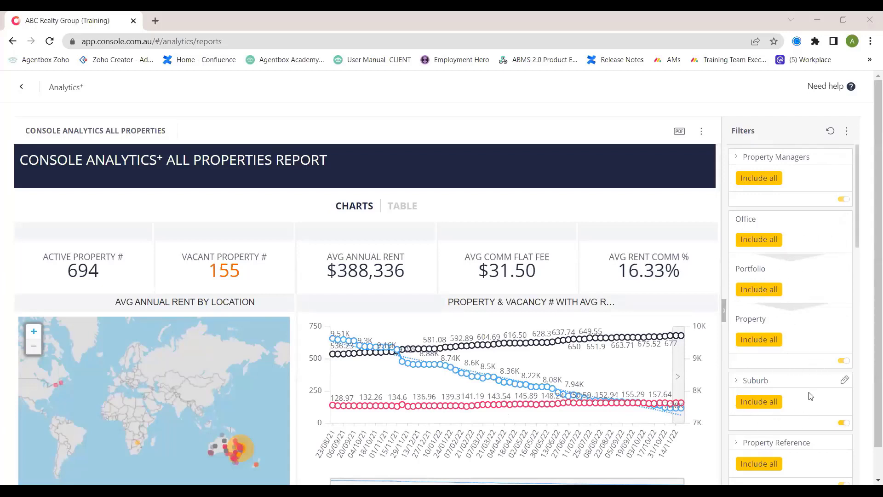
Filter the All Properties report to the ACME Real Estate Agents office only.
{"action": "left_click", "coordinate": [845, 219]}
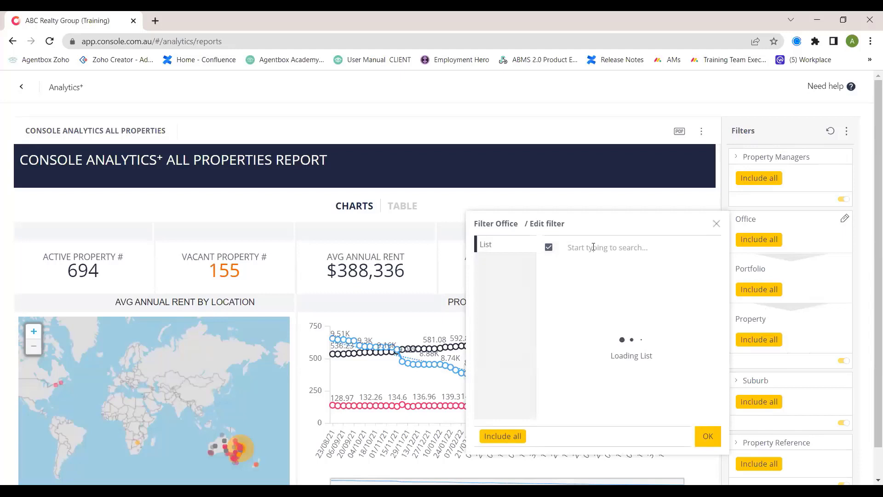
{"action": "left_click", "coordinate": [548, 247]}
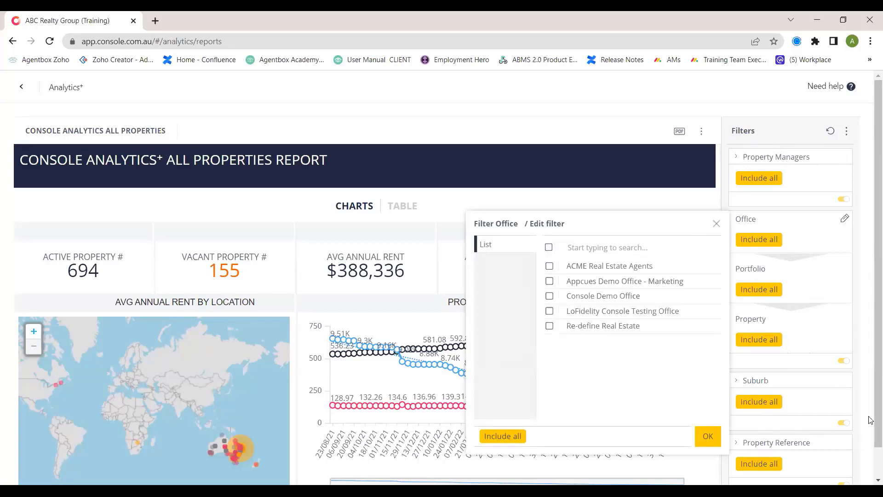
{"action": "left_click", "coordinate": [549, 266]}
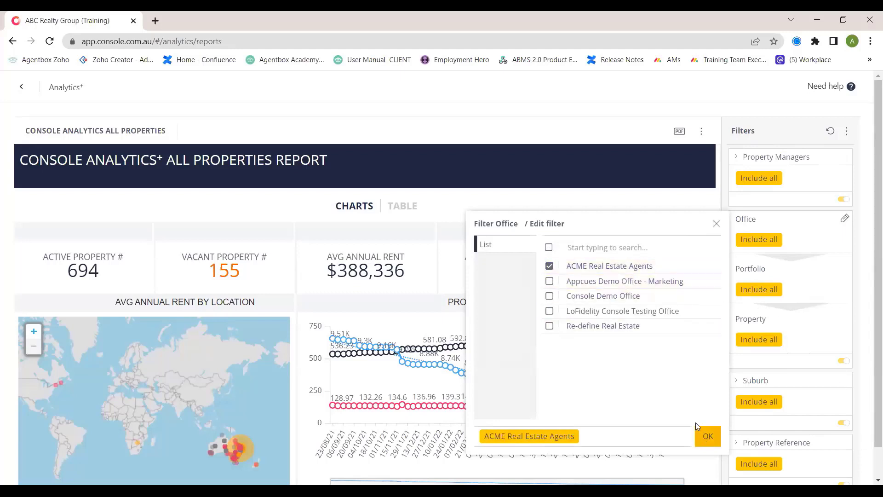
{"action": "left_click", "coordinate": [707, 438]}
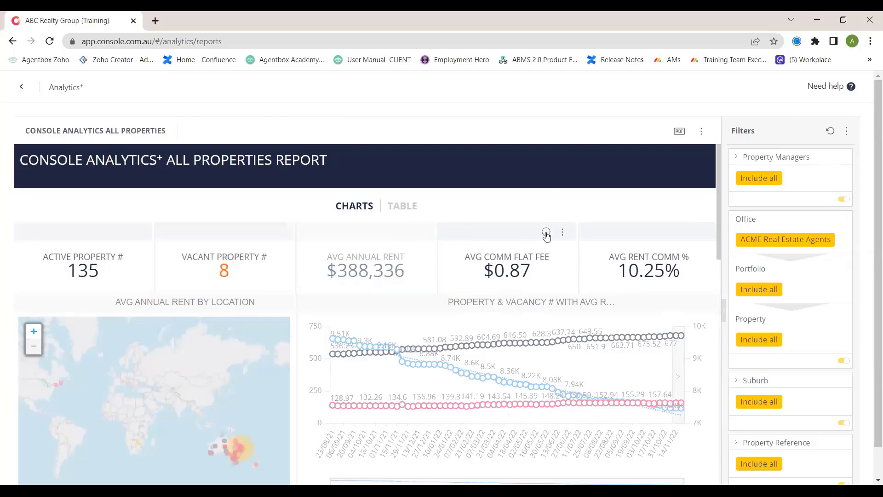
Read the calculation details of the Avg Comm Flat Fee widget and collapse the report's filters pane.
{"action": "mouse_move", "coordinate": [547, 234]}
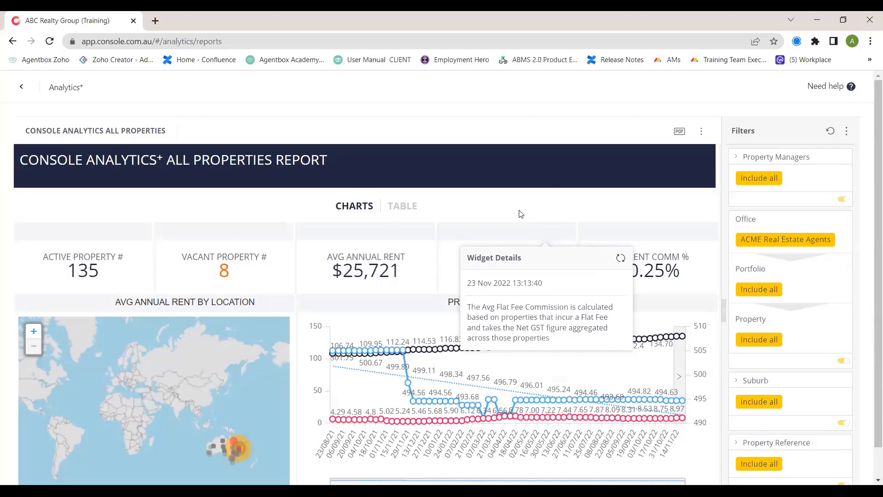
{"action": "left_click", "coordinate": [726, 316]}
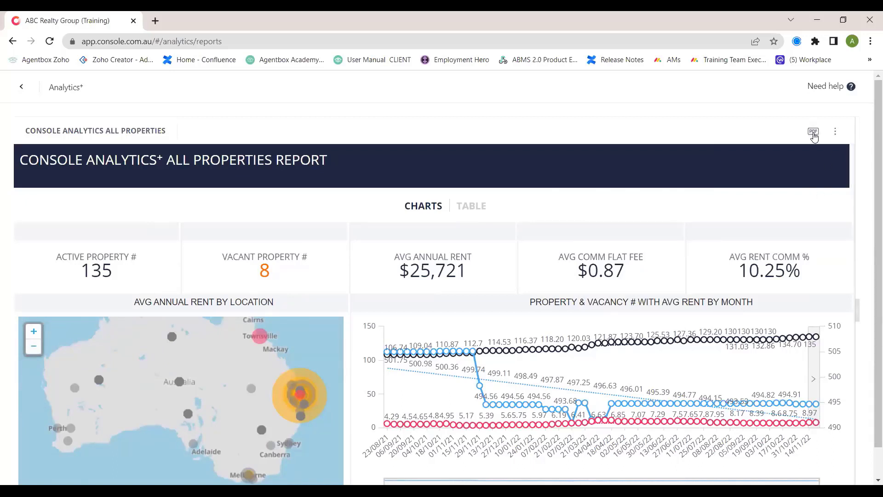
Examine the dashboard's download options and dismiss them without downloading anything.
{"action": "left_click", "coordinate": [836, 132]}
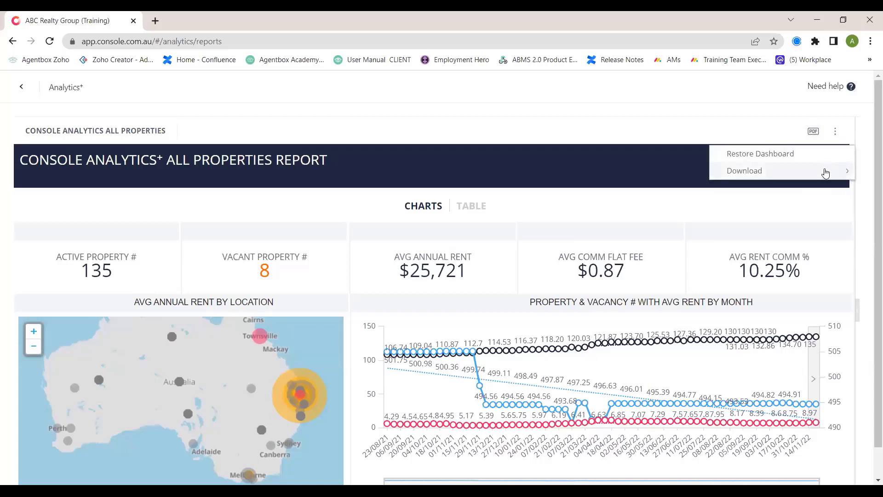
{"action": "mouse_move", "coordinate": [826, 173]}
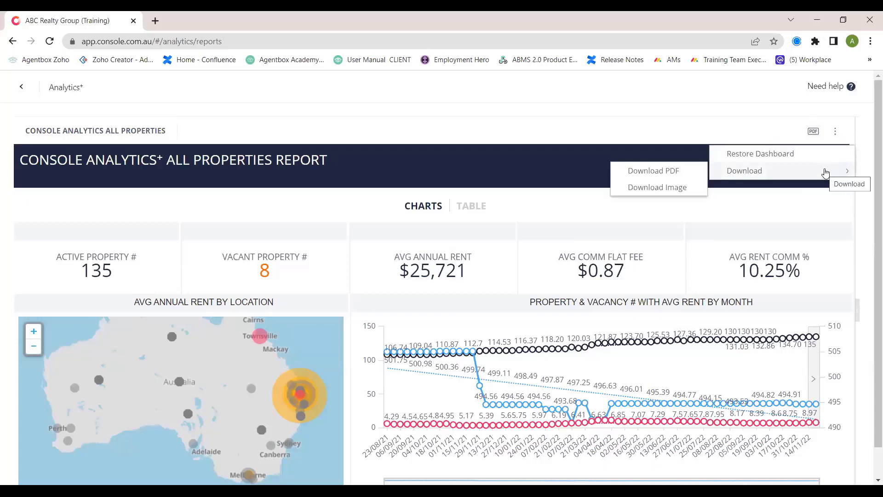
{"action": "left_click", "coordinate": [669, 129]}
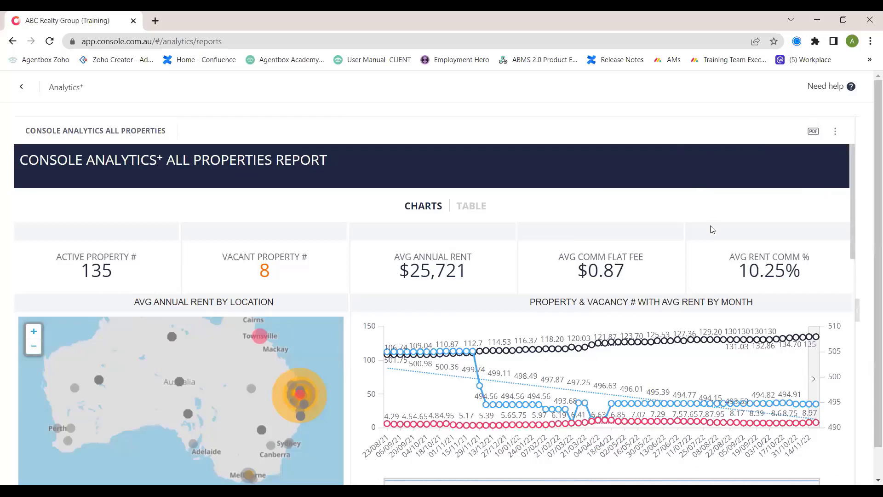
Zoom the Avg Annual Rent by Location map into the suburbs between Ipswich and Brisbane and inspect the Bellbowrie bubble's details.
{"action": "scroll", "coordinate": [681, 256], "scroll_direction": "down", "scroll_amount": 1}
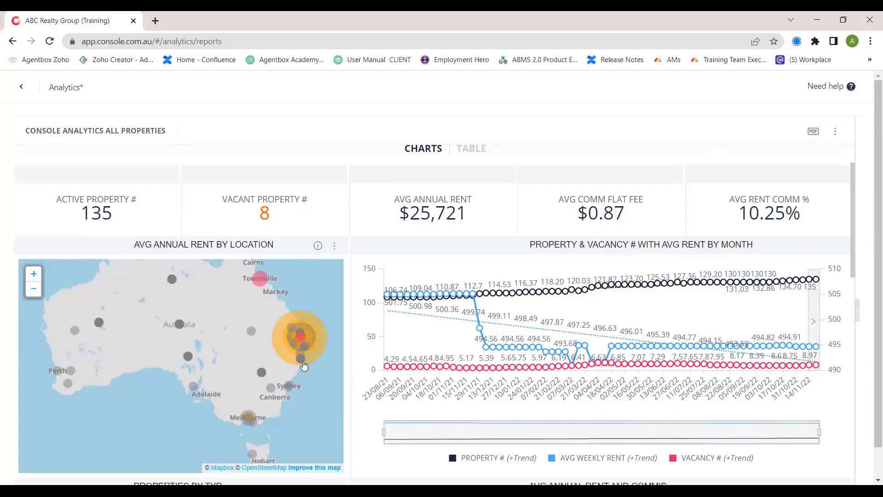
{"action": "scroll", "coordinate": [303, 363], "scroll_direction": "up", "scroll_amount": 3}
{"action": "left_click_drag", "start_coordinate": [287, 351], "coordinate": [251, 422]}
{"action": "scroll", "coordinate": [249, 340], "scroll_direction": "up", "scroll_amount": 3}
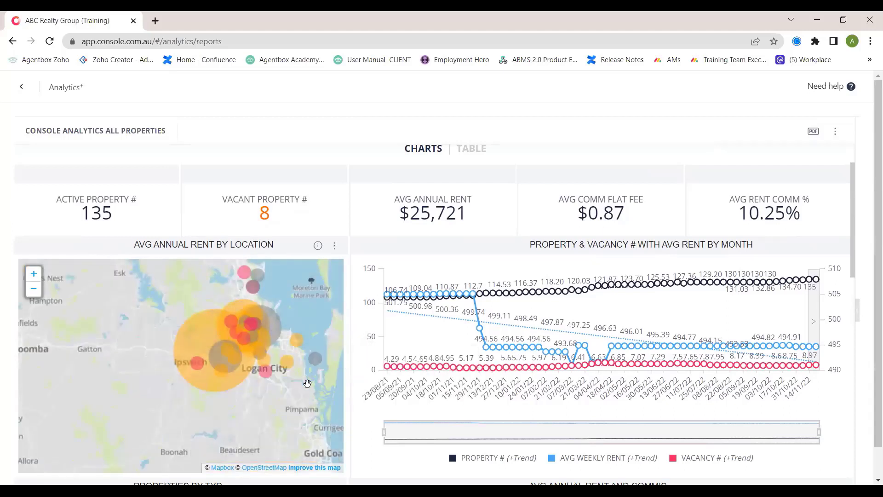
{"action": "scroll", "coordinate": [240, 359], "scroll_direction": "up", "scroll_amount": 5}
{"action": "left_click_drag", "start_coordinate": [229, 336], "coordinate": [250, 371]}
{"action": "scroll", "coordinate": [242, 358], "scroll_direction": "down", "scroll_amount": 4}
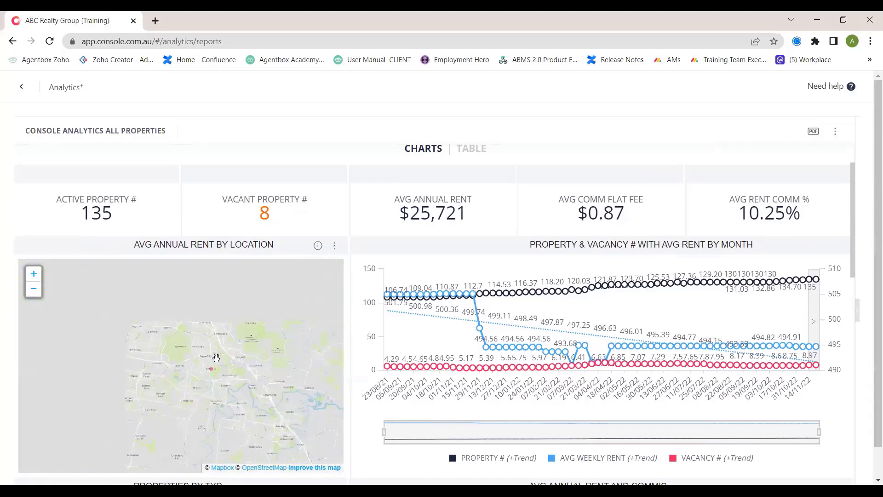
{"action": "left_click_drag", "start_coordinate": [223, 306], "coordinate": [244, 360]}
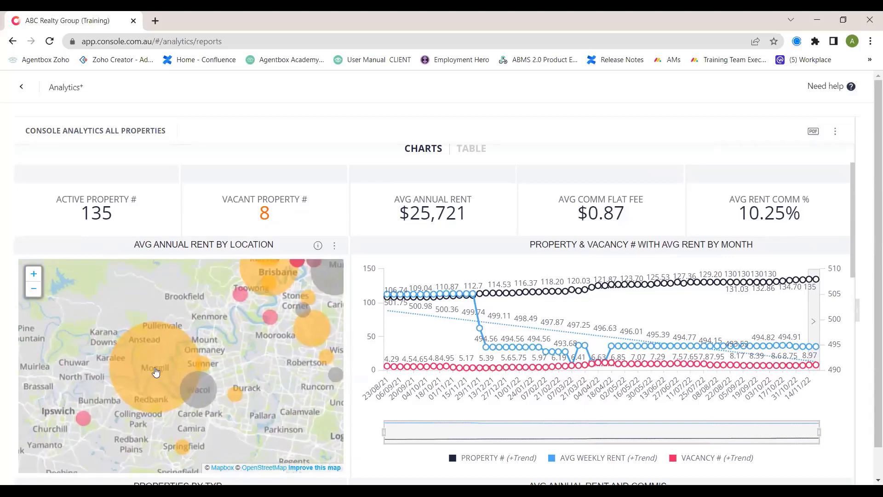
{"action": "mouse_move", "coordinate": [157, 371]}
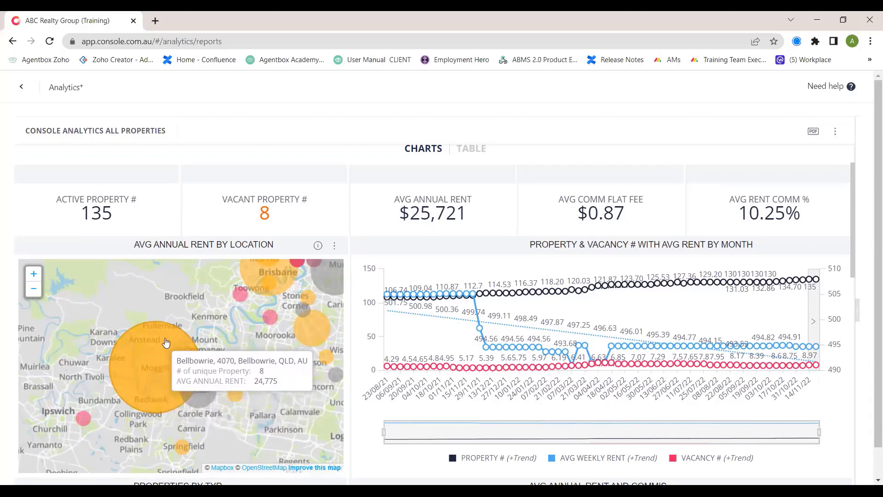
Narrow the dashboard to the Bellbowrie location from the map, review the affected charts, and clear the selection.
{"action": "left_click", "coordinate": [193, 381]}
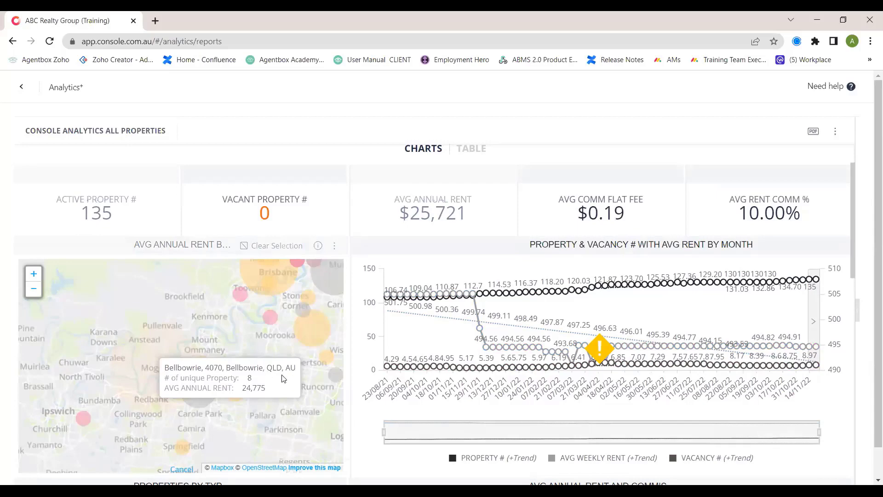
{"action": "scroll", "coordinate": [409, 414], "scroll_direction": "down", "scroll_amount": 3}
{"action": "scroll", "coordinate": [398, 418], "scroll_direction": "down", "scroll_amount": 4}
{"action": "scroll", "coordinate": [367, 396], "scroll_direction": "up", "scroll_amount": 4}
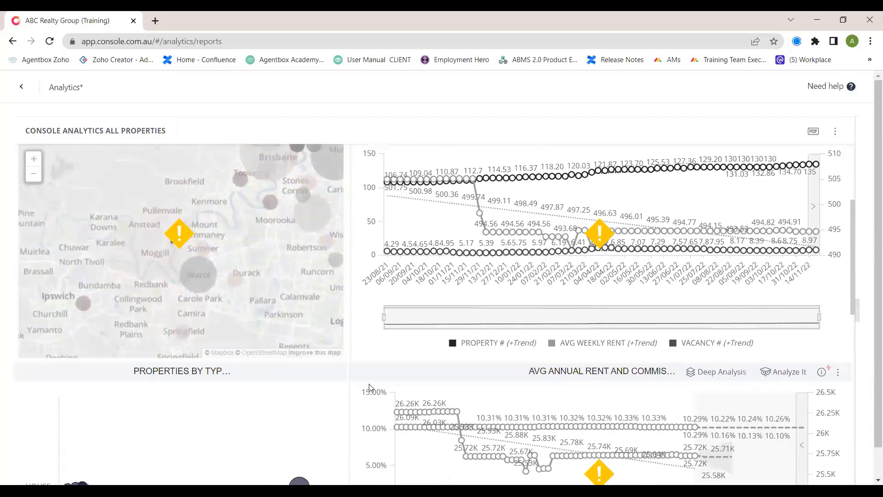
{"action": "scroll", "coordinate": [369, 389], "scroll_direction": "up", "scroll_amount": 4}
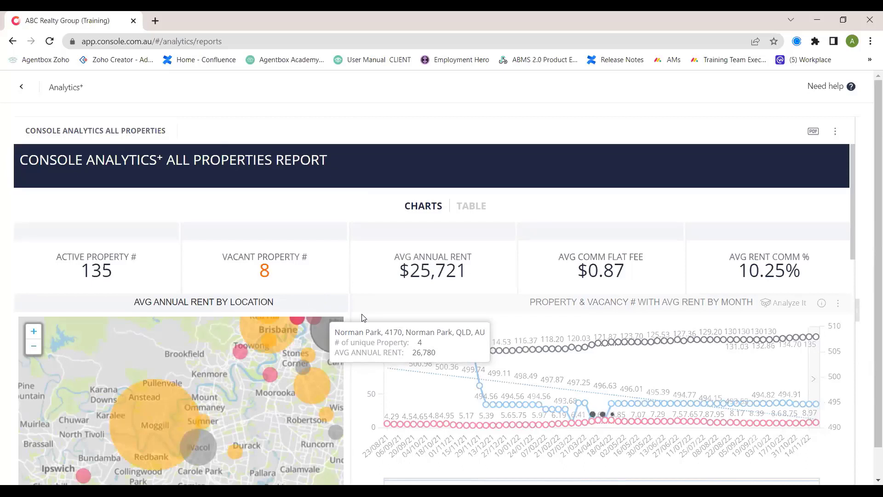
Inspect a vacancy data point in the Property & Vacancy by month chart and examine the chart's trend and forecast options.
{"action": "scroll", "coordinate": [381, 312], "scroll_direction": "down", "scroll_amount": 1}
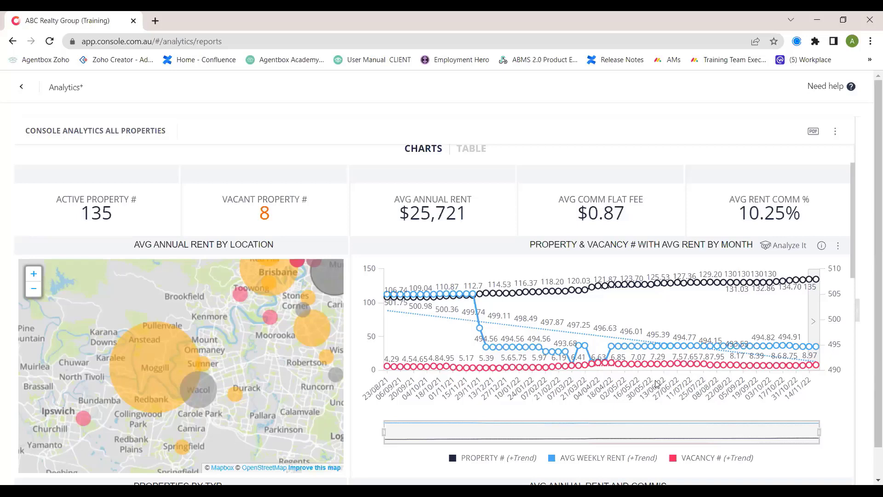
{"action": "mouse_move", "coordinate": [683, 368]}
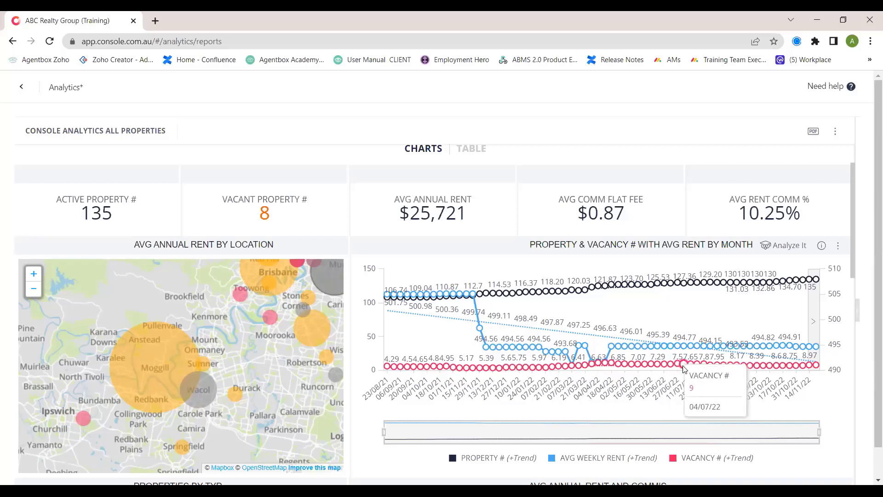
{"action": "left_click", "coordinate": [783, 250]}
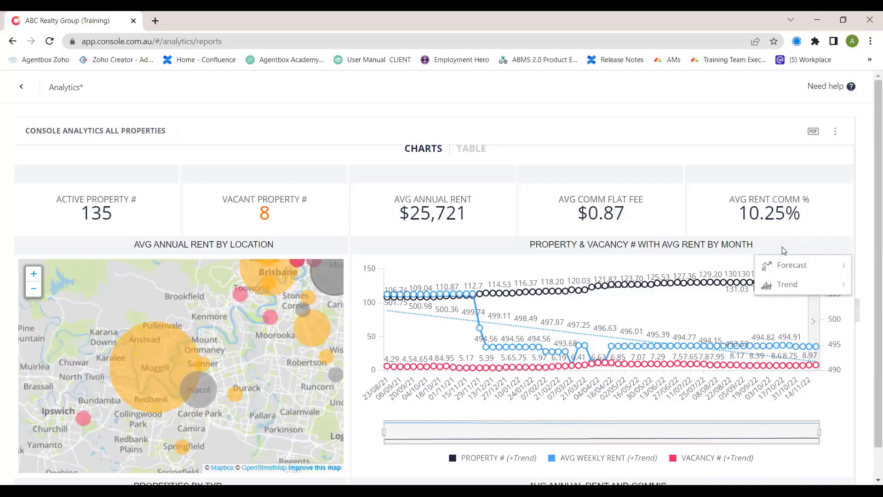
{"action": "mouse_move", "coordinate": [787, 287]}
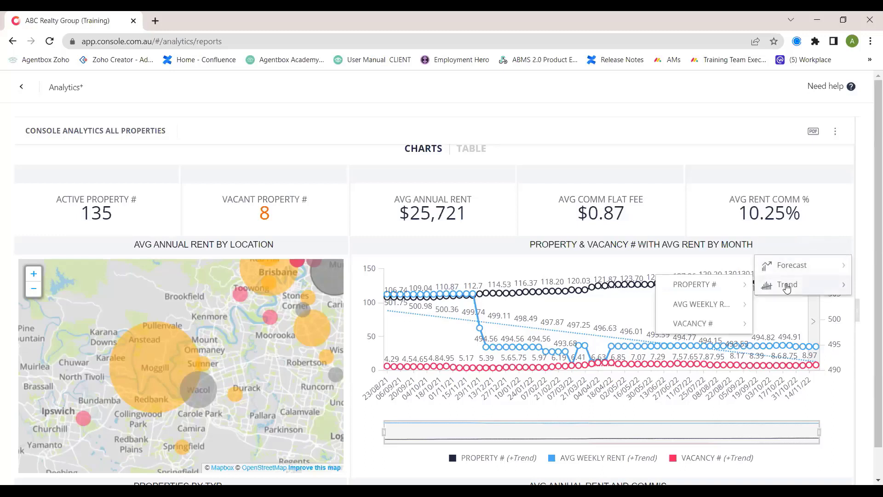
{"action": "mouse_move", "coordinate": [739, 288]}
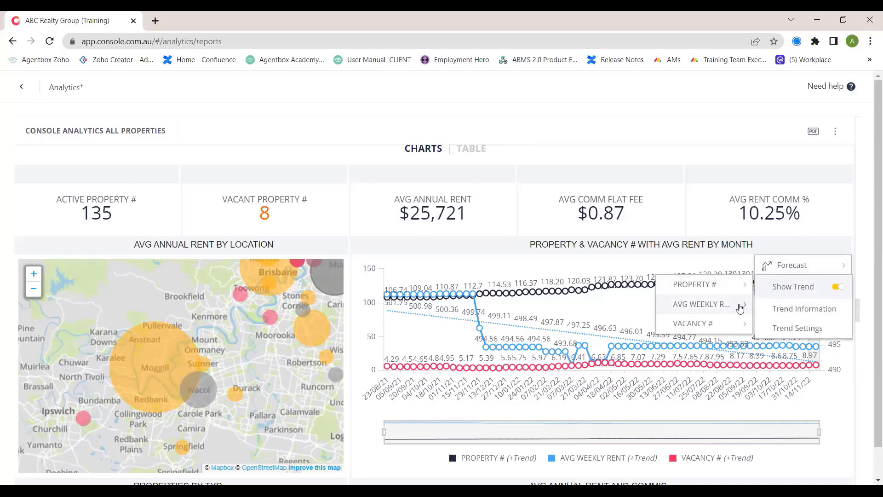
{"action": "mouse_move", "coordinate": [739, 307]}
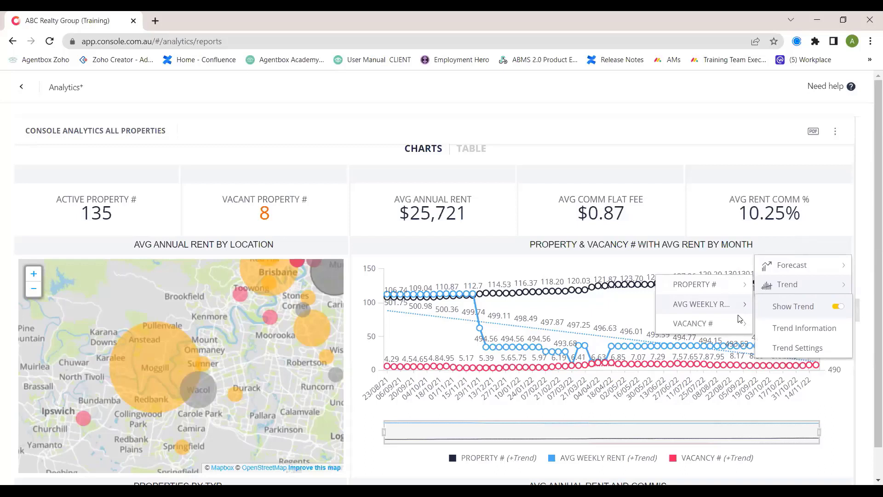
{"action": "mouse_move", "coordinate": [740, 325]}
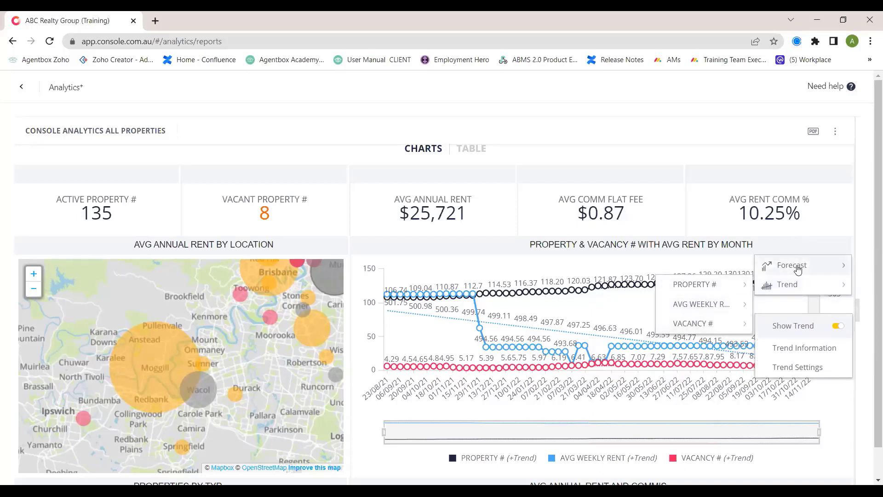
{"action": "mouse_move", "coordinate": [799, 270]}
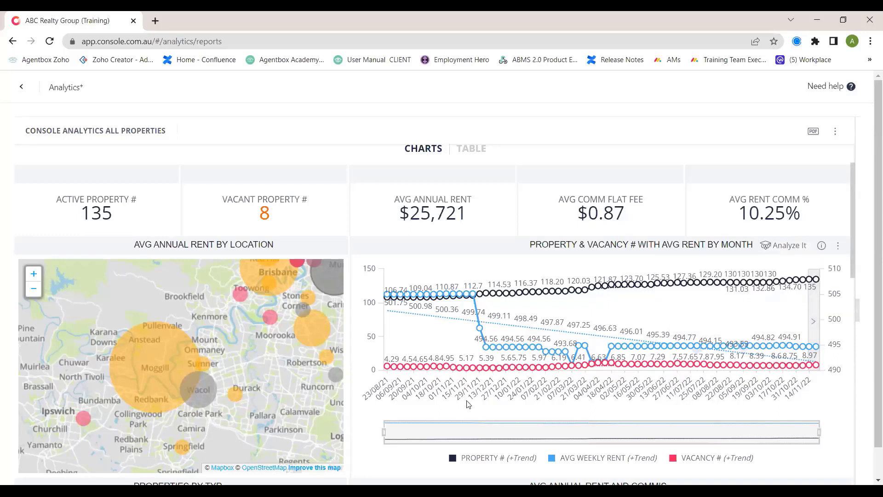
Show the Property & Vacancy chart's forecast for 08/08/22 to 30/01/23, examine it, and restore the full range without the forecast.
{"action": "left_click_drag", "start_coordinate": [382, 430], "coordinate": [654, 432]}
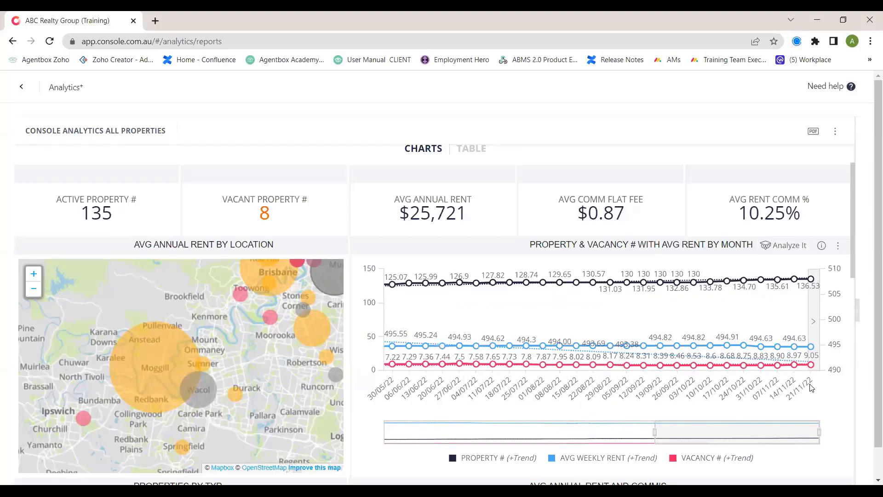
{"action": "left_click", "coordinate": [813, 322]}
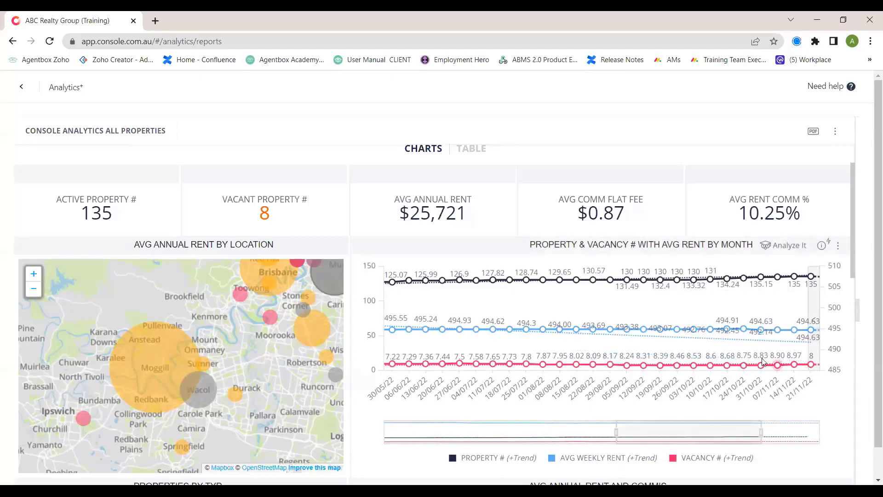
{"action": "left_click_drag", "start_coordinate": [716, 429], "coordinate": [813, 428]}
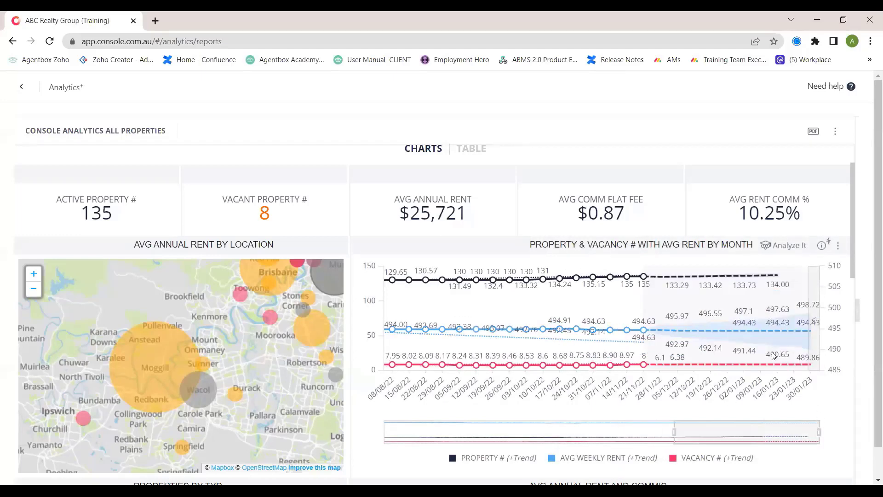
{"action": "mouse_move", "coordinate": [668, 332]}
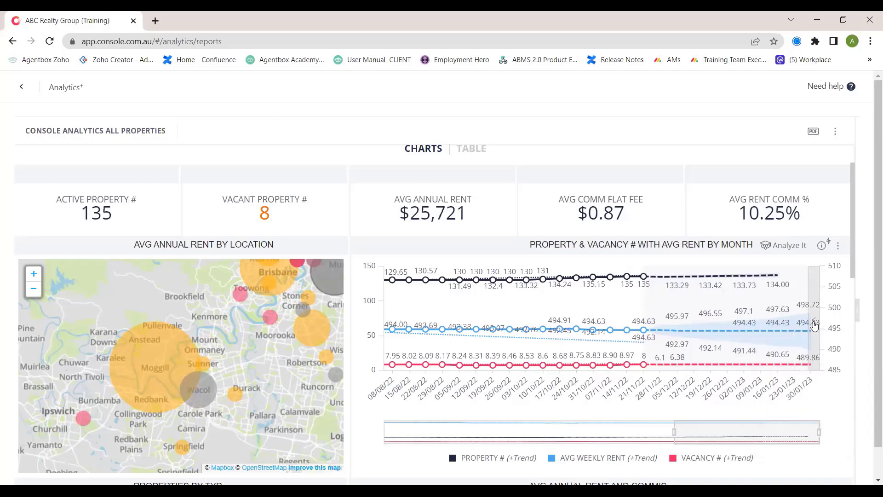
{"action": "left_click", "coordinate": [814, 325]}
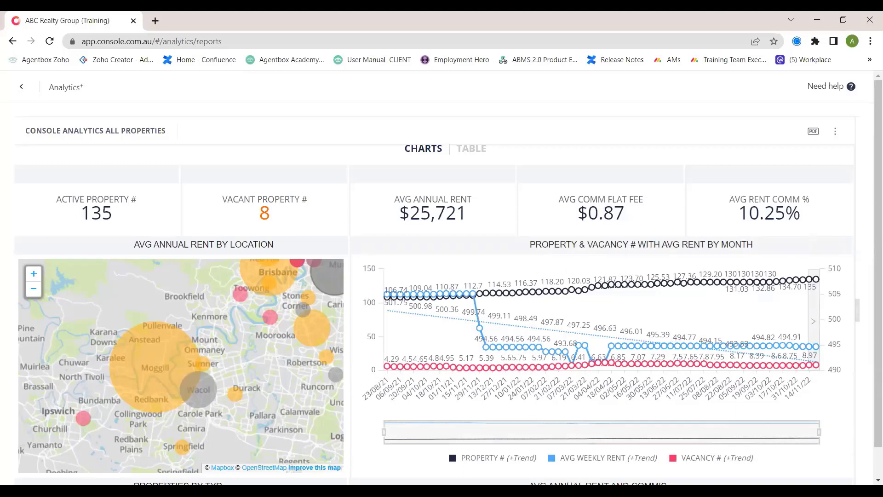
Try narrowing the date range of the Avg Annual Rent and Commission chart, and hide its forecast.
{"action": "scroll", "coordinate": [666, 352], "scroll_direction": "down", "scroll_amount": 5}
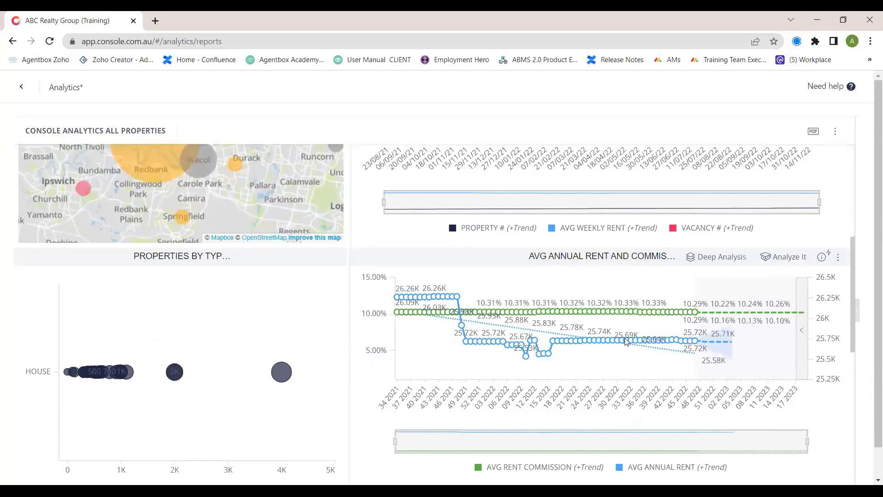
{"action": "left_click_drag", "start_coordinate": [402, 441], "coordinate": [678, 441]}
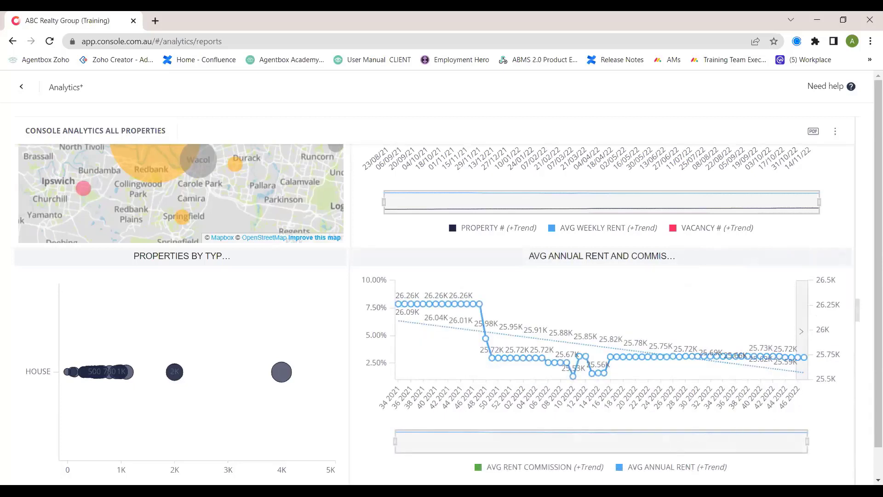
Examine the portfolio comparison of property numbers, vacancies and average rent, along with the Portfolio Growth chart.
{"action": "scroll", "coordinate": [361, 379], "scroll_direction": "down", "scroll_amount": 3}
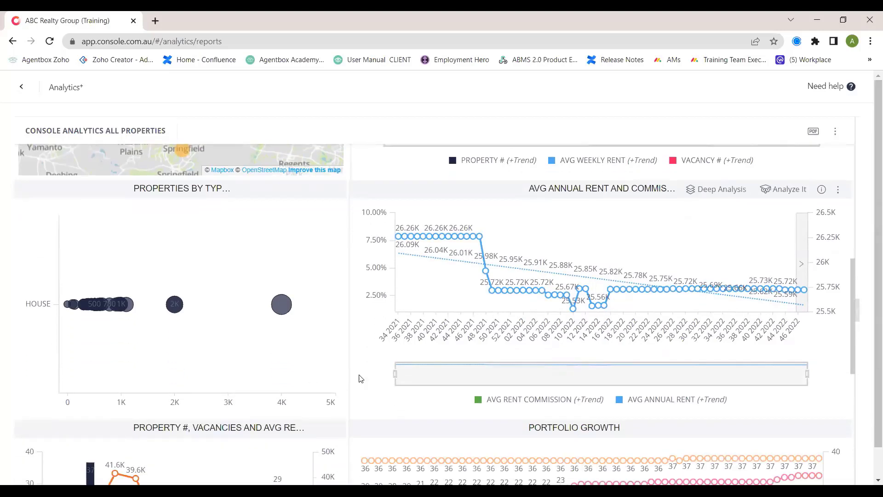
{"action": "scroll", "coordinate": [348, 372], "scroll_direction": "down", "scroll_amount": 3}
{"action": "scroll", "coordinate": [348, 373], "scroll_direction": "down", "scroll_amount": 3}
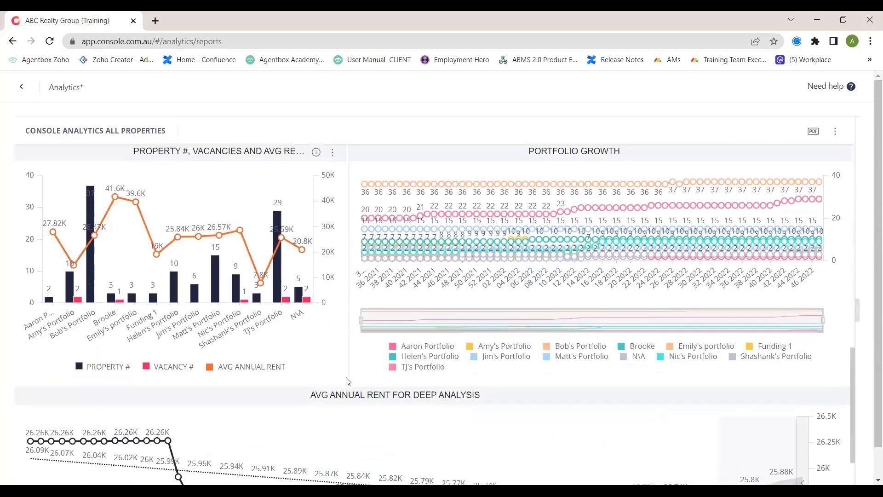
{"action": "scroll", "coordinate": [339, 363], "scroll_direction": "up", "scroll_amount": 2}
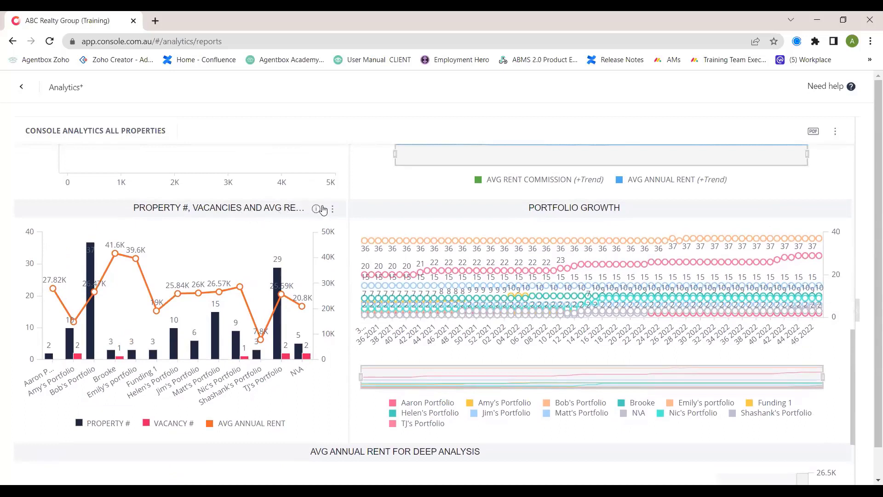
Inspect the highest portfolio bar in the property numbers, vacancies and average rent chart, and view its drill options without drilling down.
{"action": "mouse_move", "coordinate": [316, 209]}
{"action": "mouse_move", "coordinate": [90, 322]}
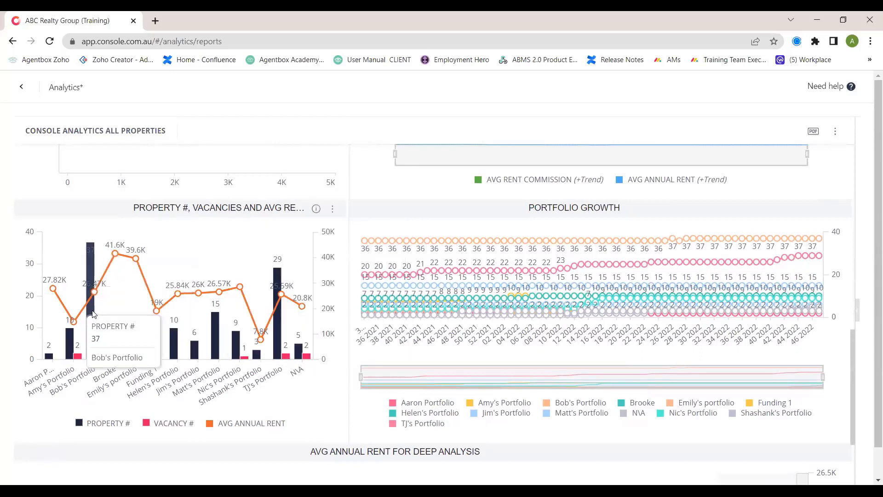
{"action": "left_click", "coordinate": [92, 312]}
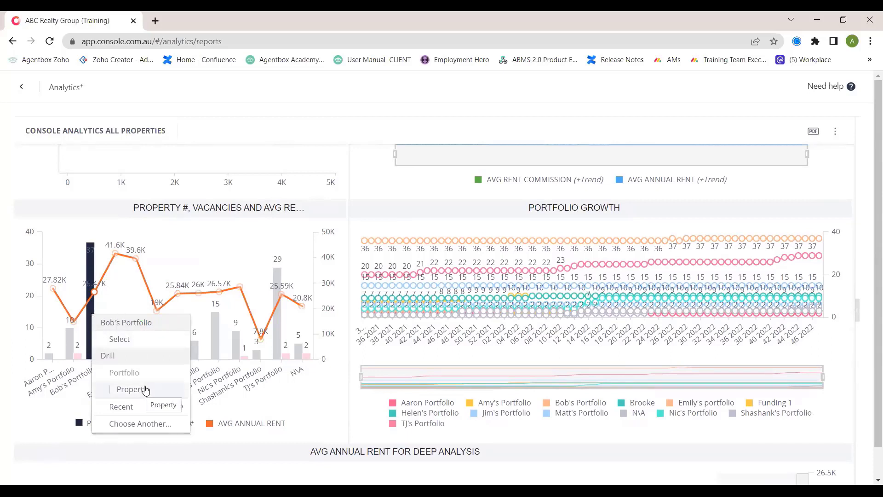
{"action": "left_click", "coordinate": [90, 276]}
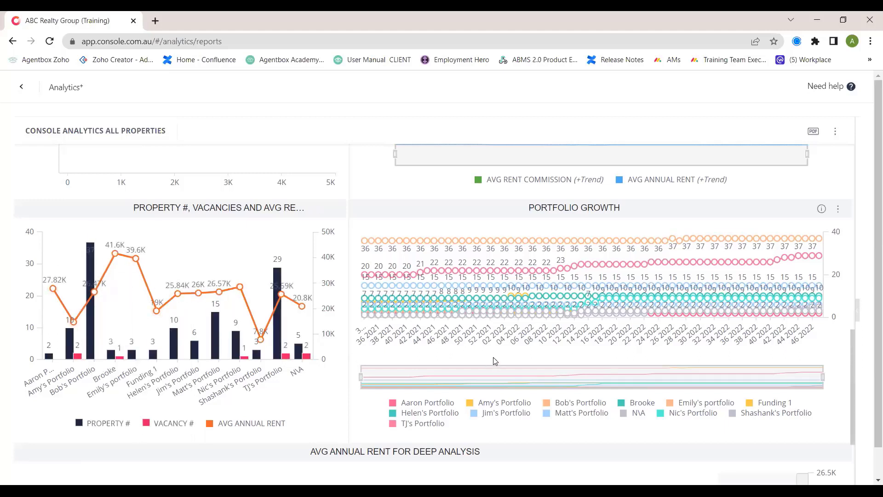
Return to the Analytics+ reports list, open the Inspections report, and check its filters before hiding them again.
{"action": "scroll", "coordinate": [535, 359], "scroll_direction": "up", "scroll_amount": 10}
{"action": "scroll", "coordinate": [532, 352], "scroll_direction": "up", "scroll_amount": 3}
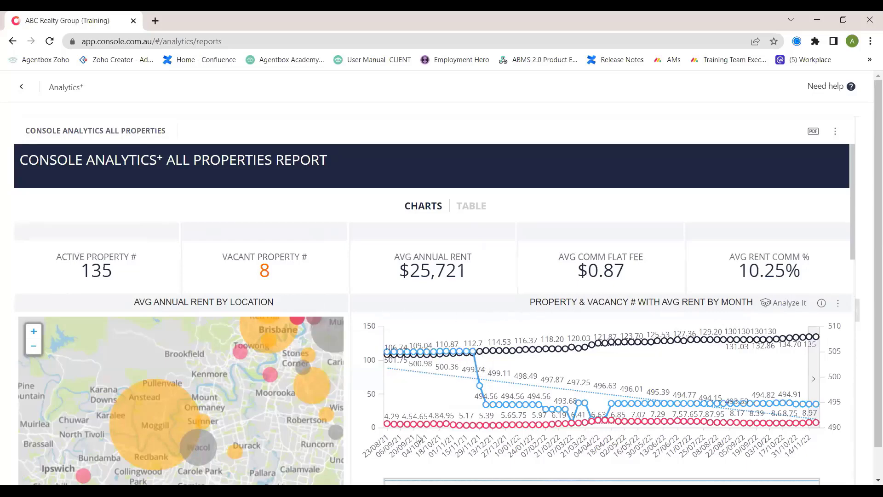
{"action": "scroll", "coordinate": [333, 424], "scroll_direction": "down", "scroll_amount": 3}
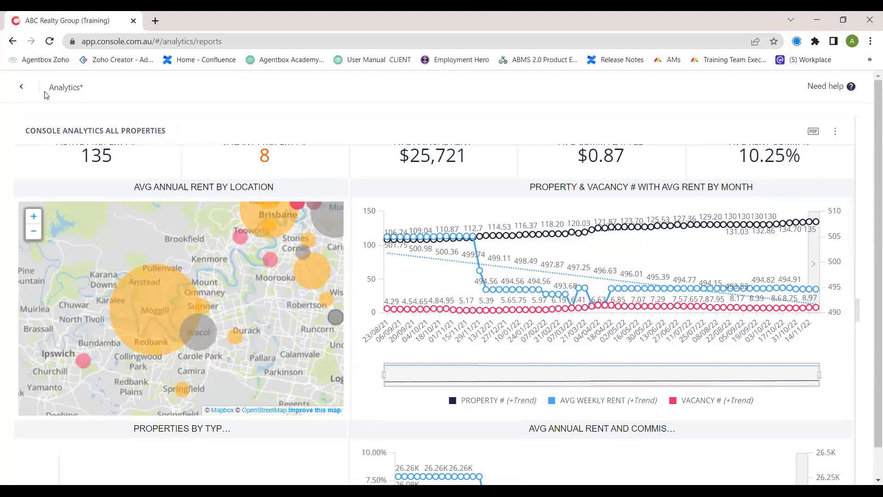
{"action": "left_click", "coordinate": [21, 91]}
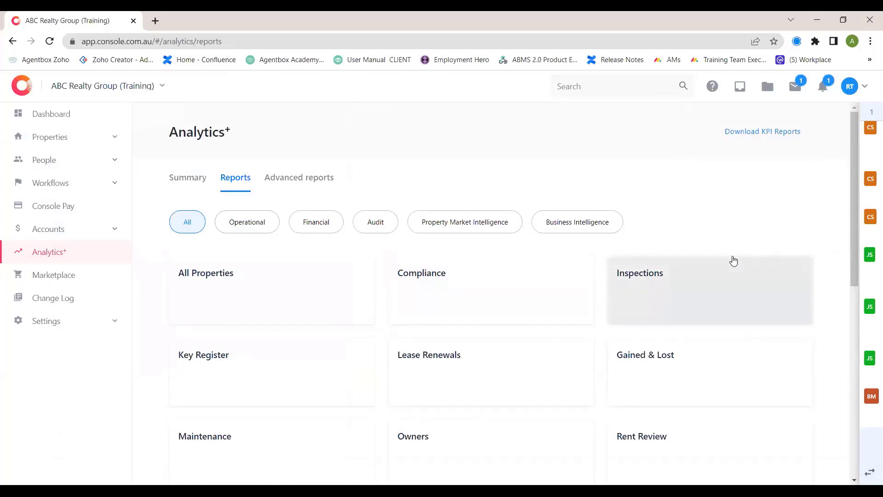
{"action": "left_click", "coordinate": [671, 286]}
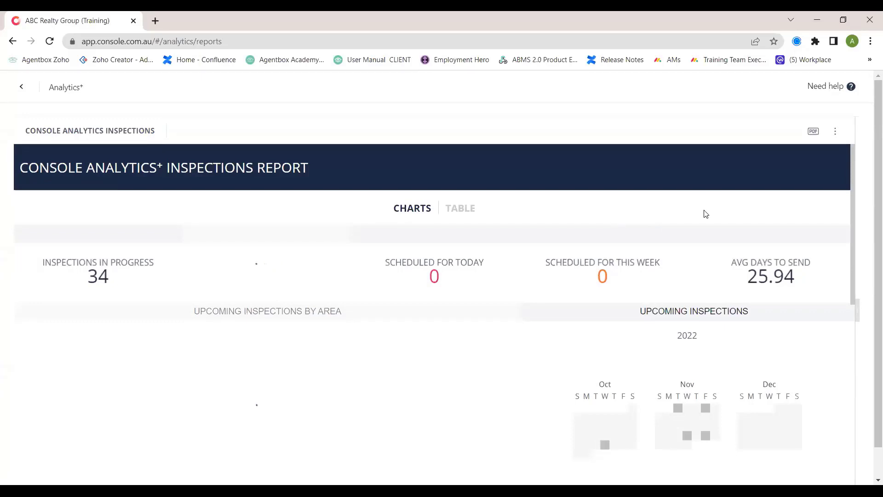
{"action": "left_click", "coordinate": [857, 311]}
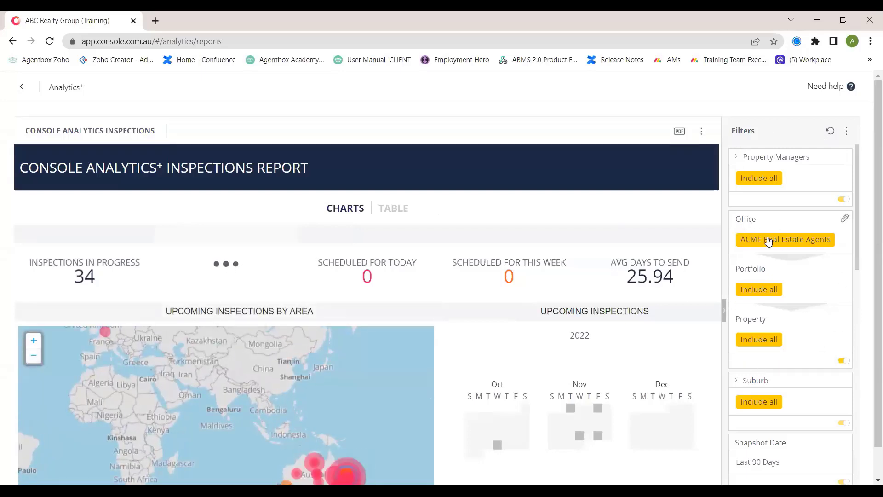
{"action": "left_click", "coordinate": [724, 310]}
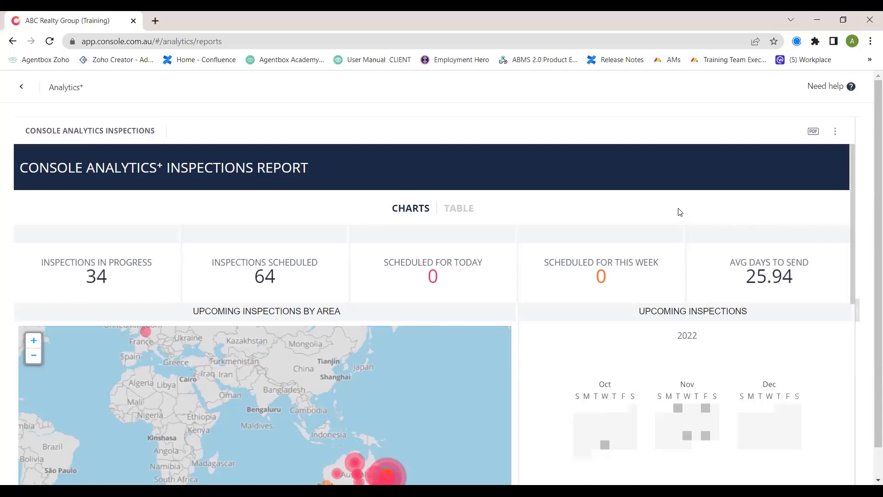
Zoom the Upcoming Inspections by Area map in on the Brisbane area, and examine its locations and the Upcoming Inspections calendar dates.
{"action": "scroll", "coordinate": [678, 211], "scroll_direction": "down", "scroll_amount": 3}
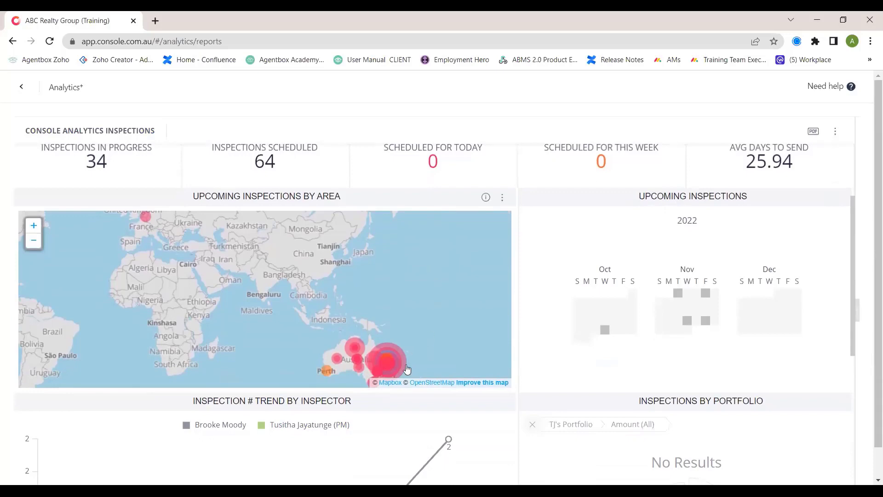
{"action": "scroll", "coordinate": [405, 363], "scroll_direction": "up", "scroll_amount": 5}
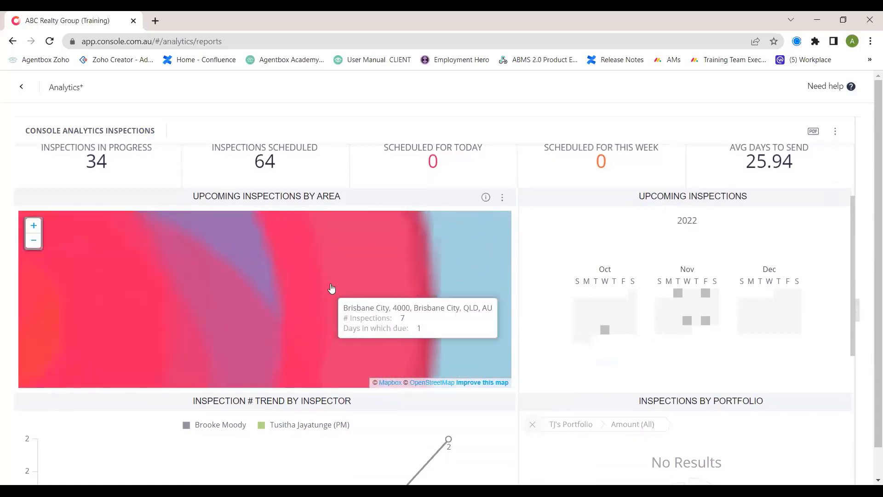
{"action": "left_click_drag", "start_coordinate": [284, 325], "coordinate": [524, 216]}
{"action": "scroll", "coordinate": [262, 256], "scroll_direction": "up", "scroll_amount": 3}
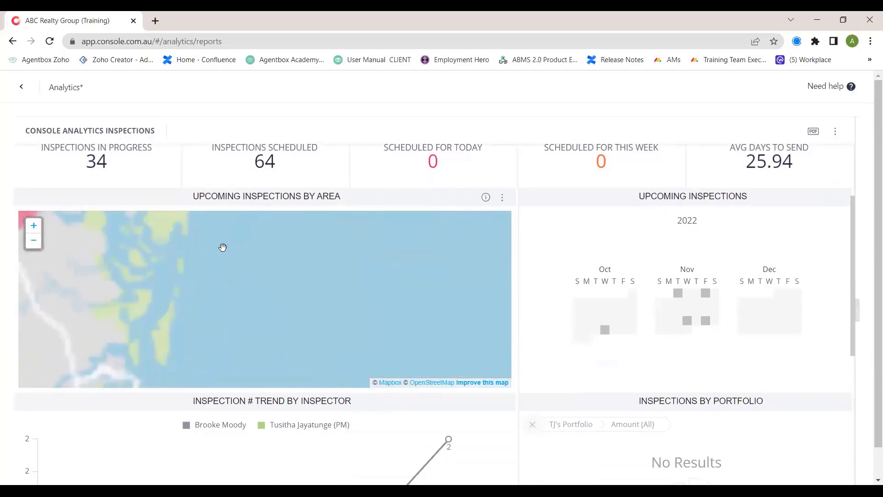
{"action": "left_click_drag", "start_coordinate": [232, 248], "coordinate": [495, 349]}
{"action": "left_click_drag", "start_coordinate": [241, 251], "coordinate": [320, 325]}
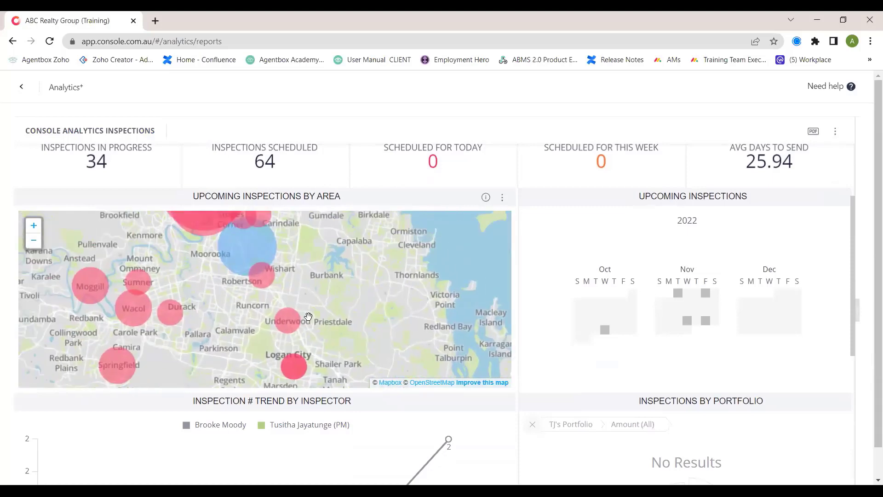
{"action": "scroll", "coordinate": [321, 325], "scroll_direction": "down", "scroll_amount": 3}
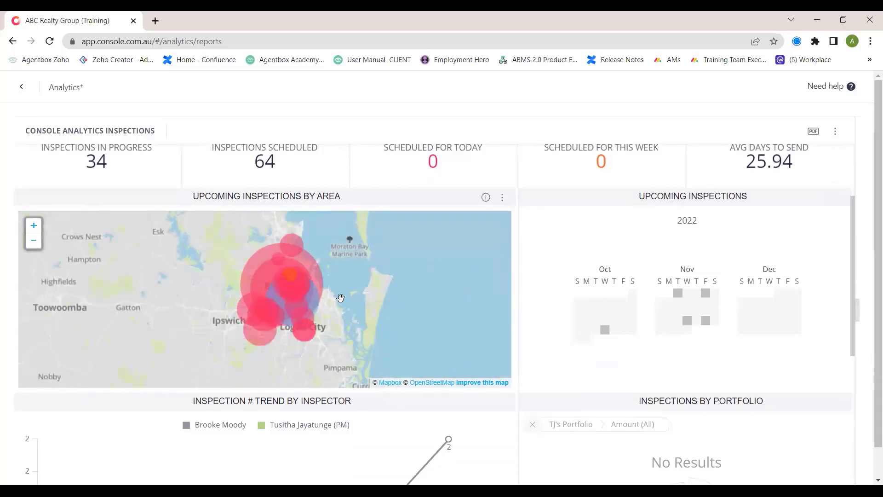
{"action": "scroll", "coordinate": [341, 298], "scroll_direction": "up", "scroll_amount": 4}
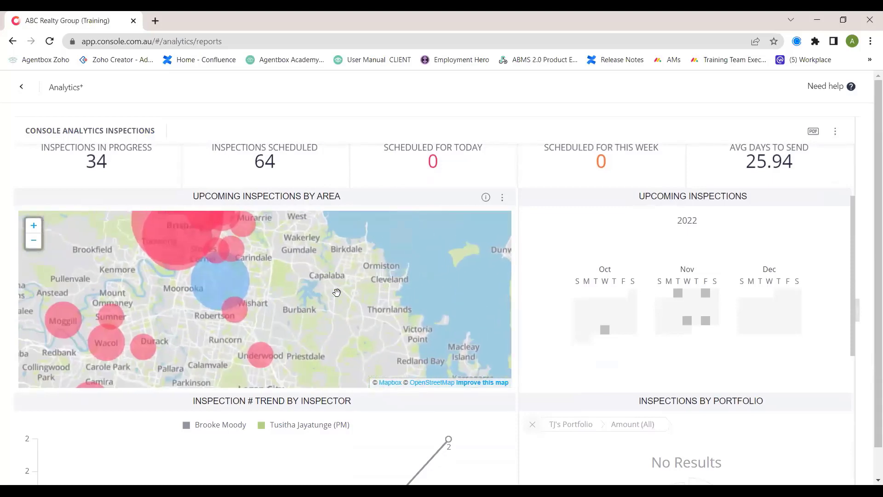
{"action": "mouse_move", "coordinate": [222, 285]}
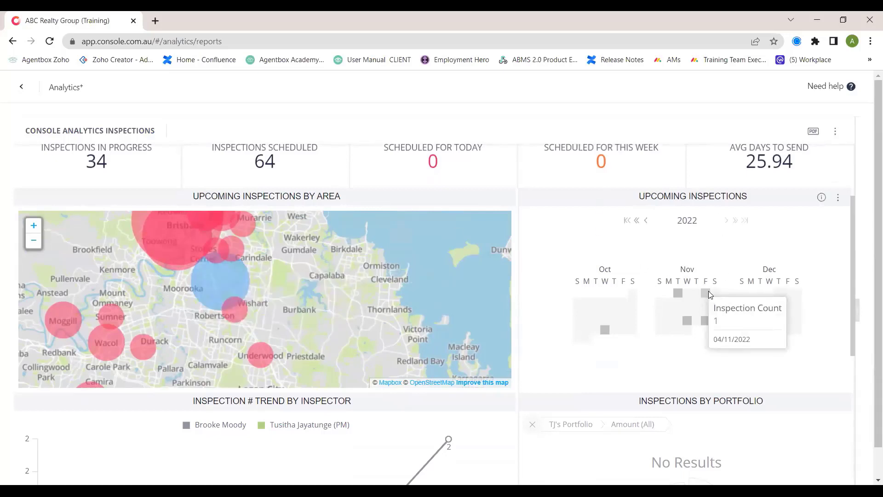
{"action": "mouse_move", "coordinate": [687, 325]}
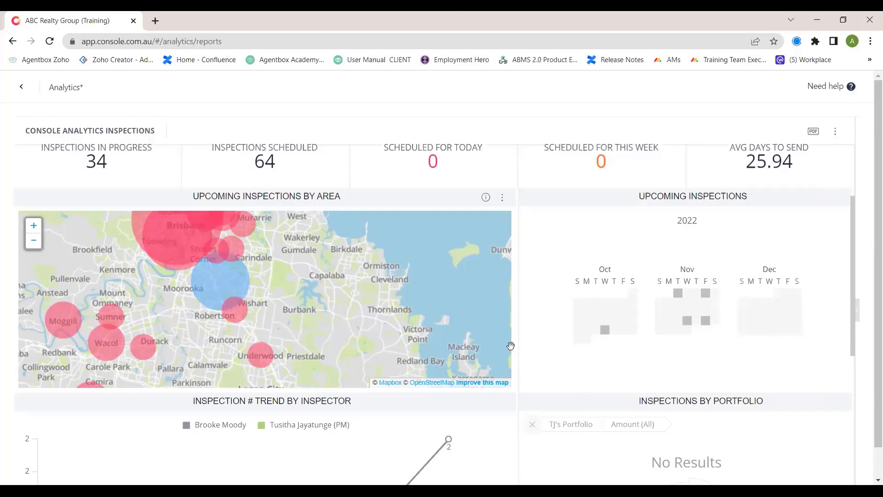
Examine the By Status, Inspections by Inspector and Entry Notice Status charts of the Inspections report.
{"action": "scroll", "coordinate": [506, 349], "scroll_direction": "down", "scroll_amount": 5}
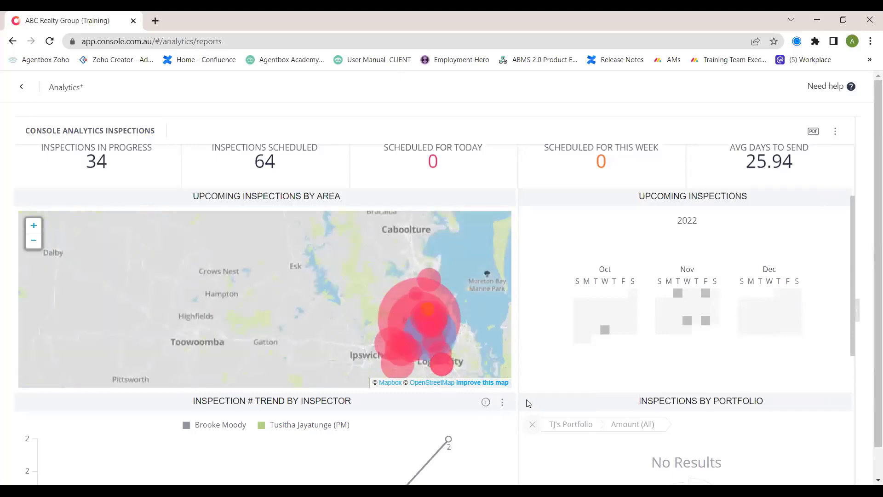
{"action": "scroll", "coordinate": [525, 403], "scroll_direction": "down", "scroll_amount": 6}
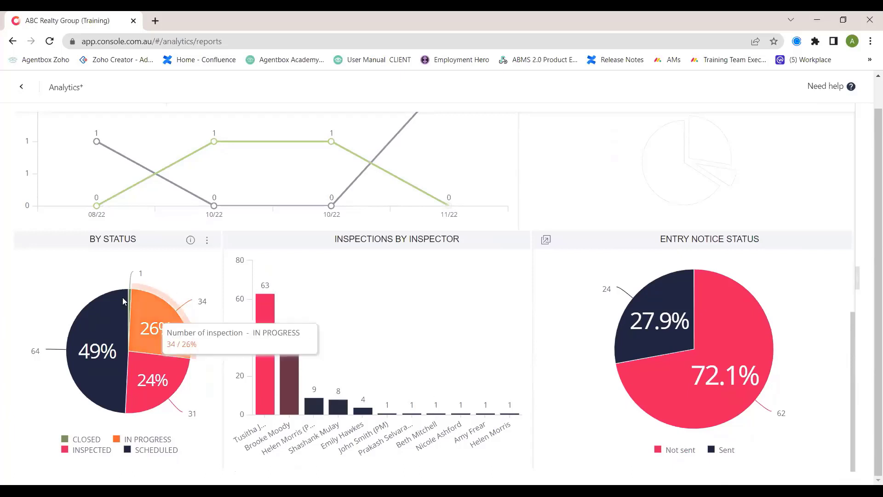
{"action": "mouse_move", "coordinate": [74, 337]}
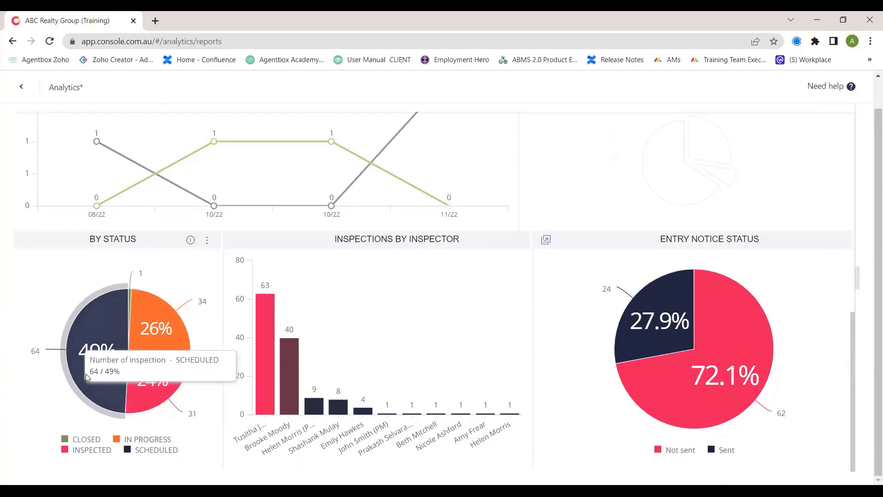
{"action": "mouse_move", "coordinate": [142, 388]}
{"action": "mouse_move", "coordinate": [157, 327]}
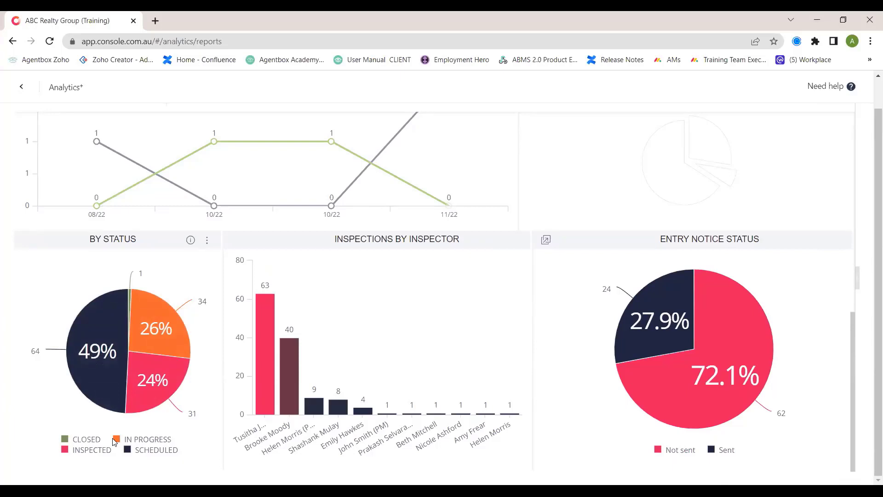
{"action": "mouse_move", "coordinate": [288, 382]}
{"action": "mouse_move", "coordinate": [745, 385]}
{"action": "mouse_move", "coordinate": [700, 386]}
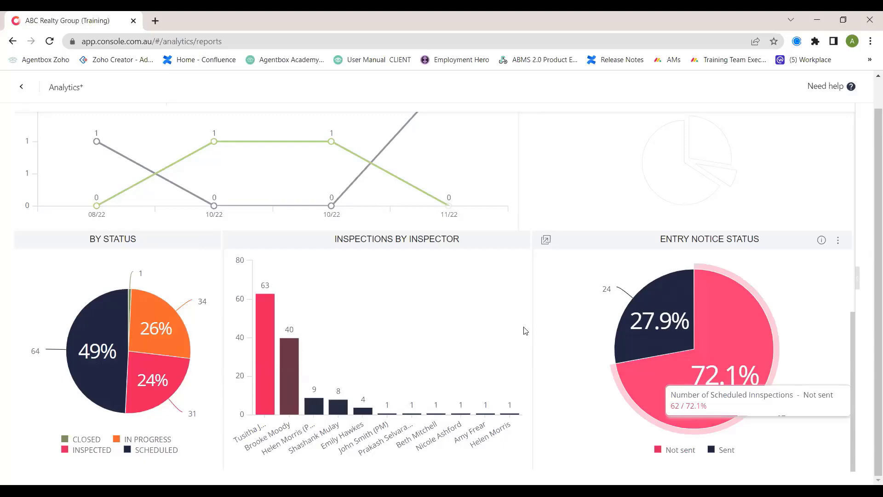
{"action": "scroll", "coordinate": [538, 303], "scroll_direction": "up", "scroll_amount": 9}
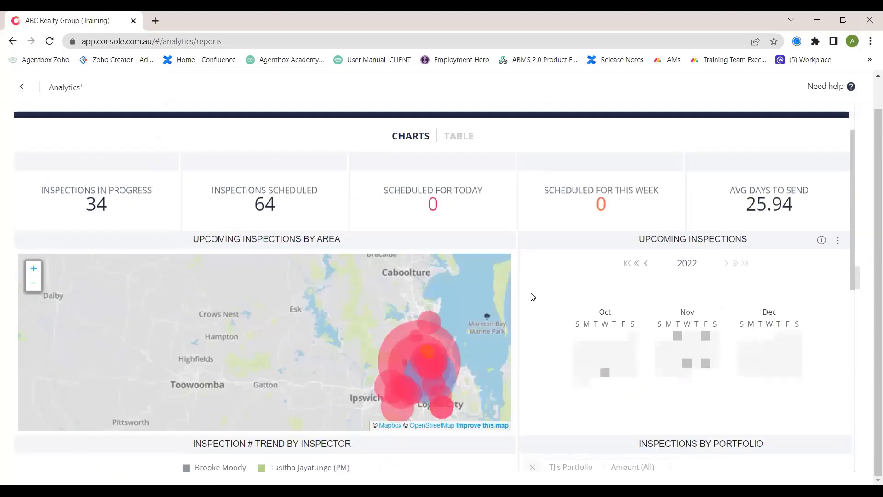
{"action": "scroll", "coordinate": [532, 296], "scroll_direction": "up", "scroll_amount": 1}
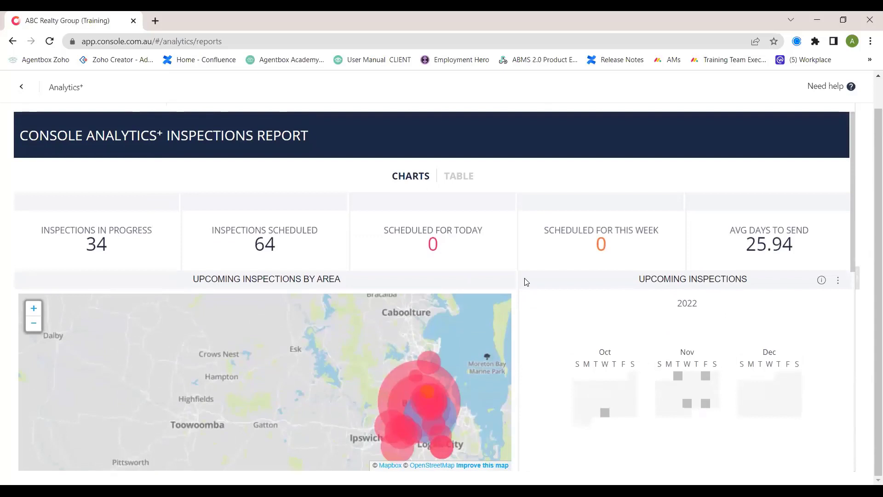
Leave the Inspections report, open the Gained & Lost report, and show its filters.
{"action": "left_click", "coordinate": [20, 89]}
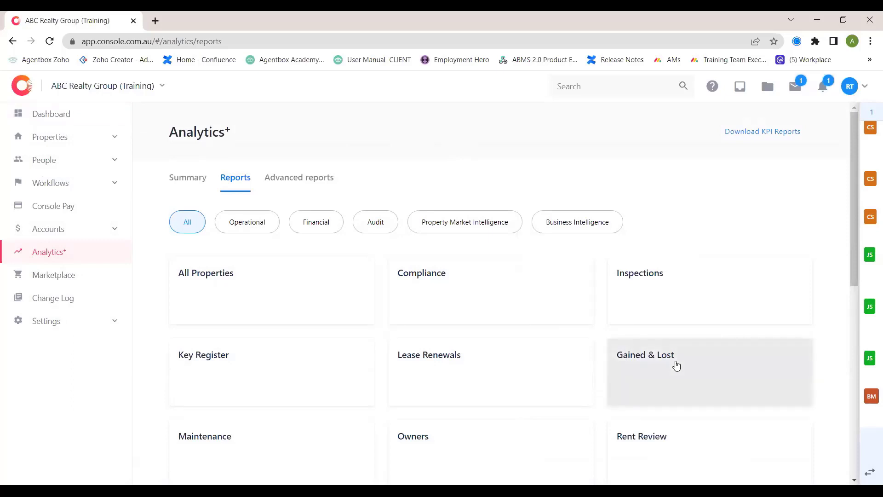
{"action": "left_click", "coordinate": [651, 366]}
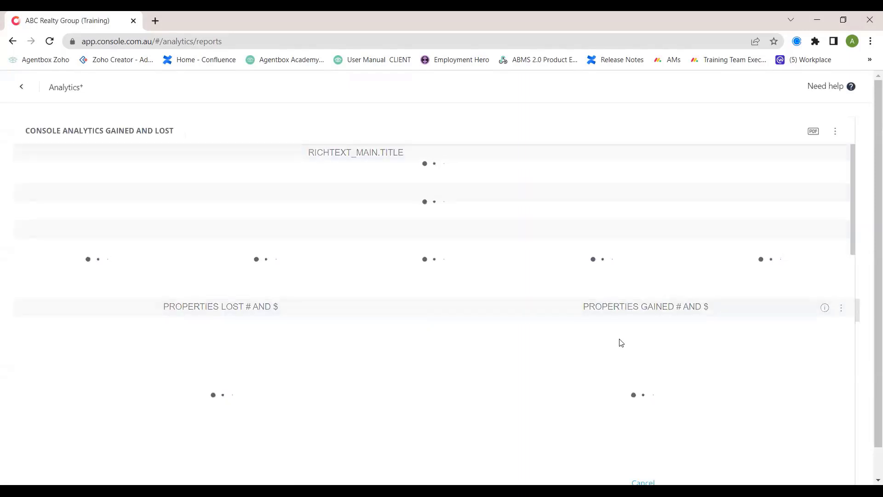
{"action": "left_click", "coordinate": [854, 312]}
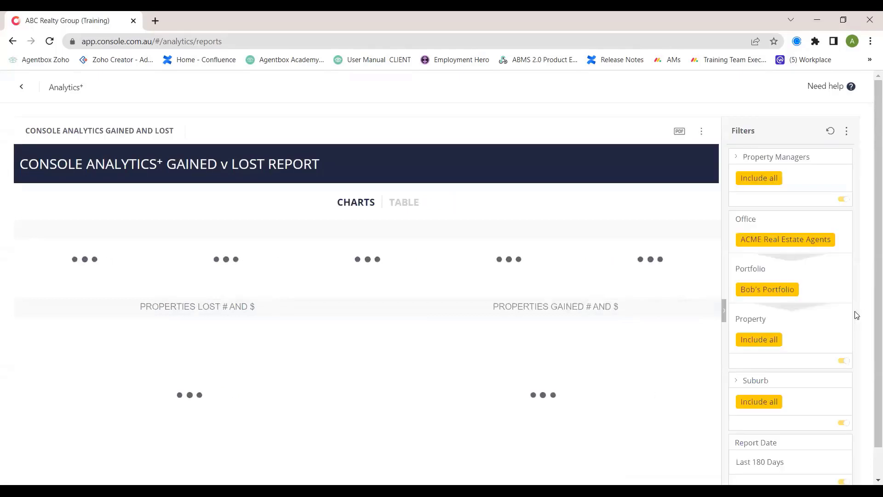
Set the Office filter of the Gained & Lost report to include all offices.
{"action": "mouse_move", "coordinate": [844, 224]}
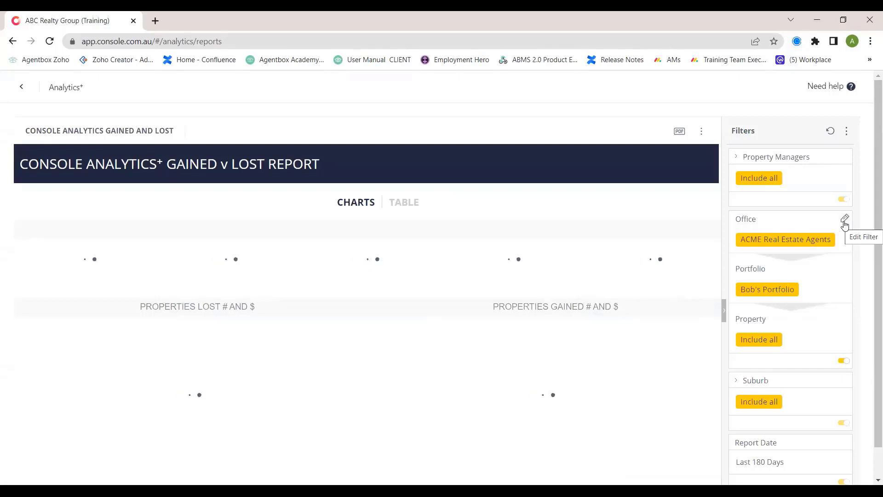
{"action": "left_click", "coordinate": [765, 225]}
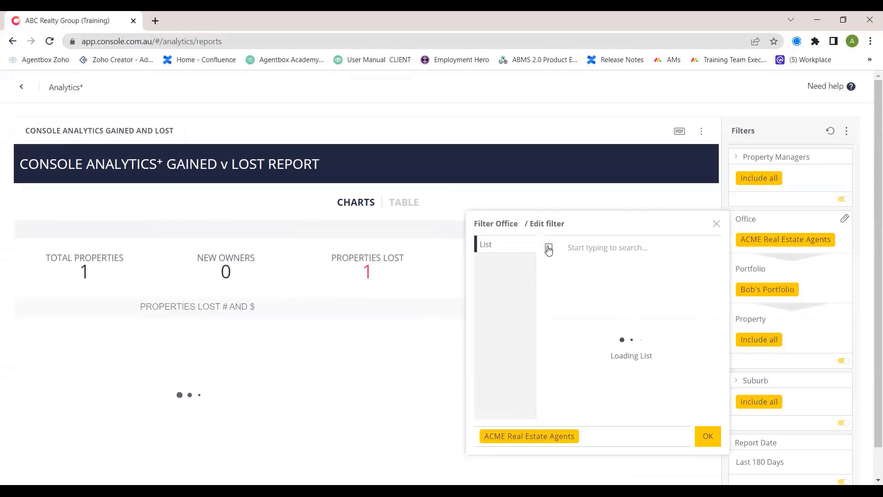
{"action": "left_click", "coordinate": [549, 248]}
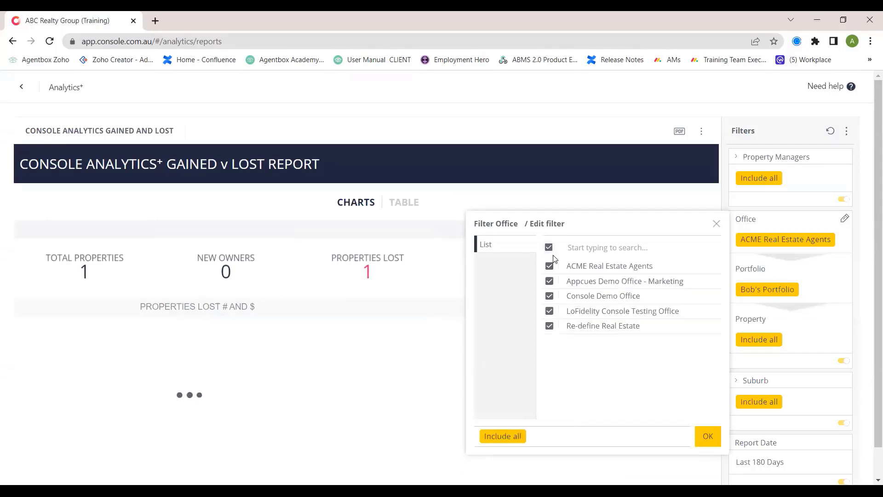
{"action": "left_click", "coordinate": [707, 435]}
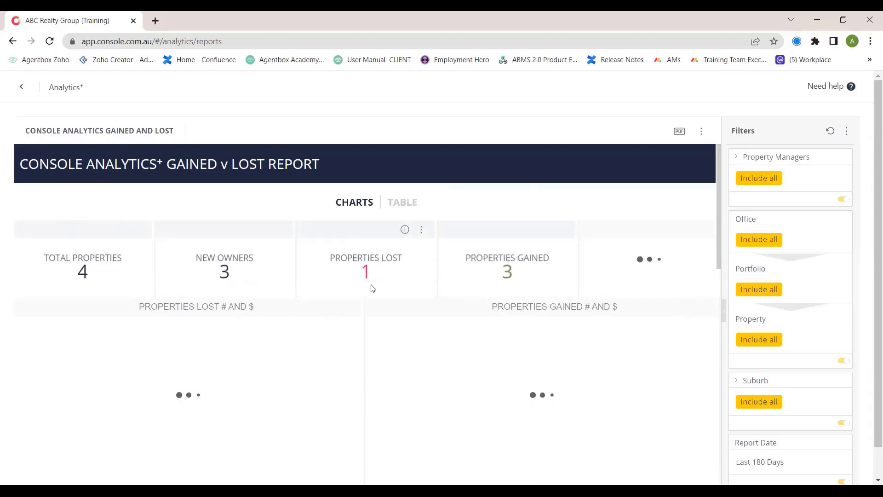
Set the Report Date filter of the Gained & Lost report to the This Year time frame.
{"action": "scroll", "coordinate": [773, 357], "scroll_direction": "down", "scroll_amount": 3}
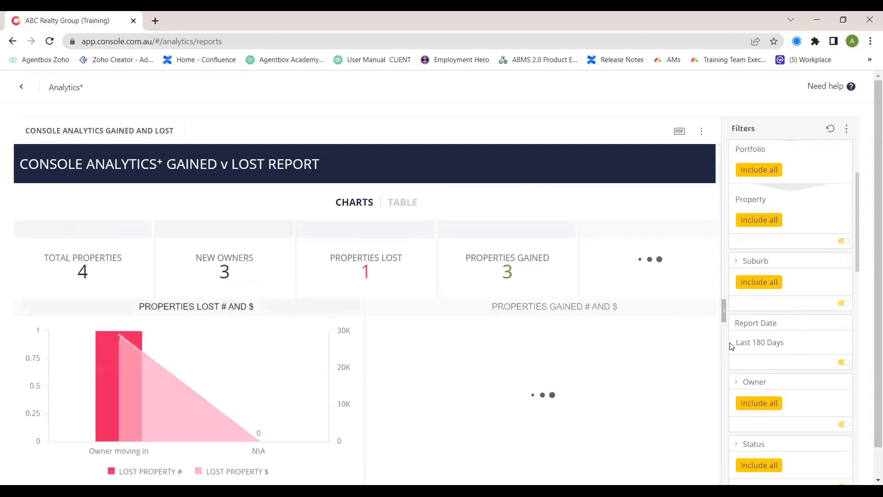
{"action": "left_click", "coordinate": [843, 324]}
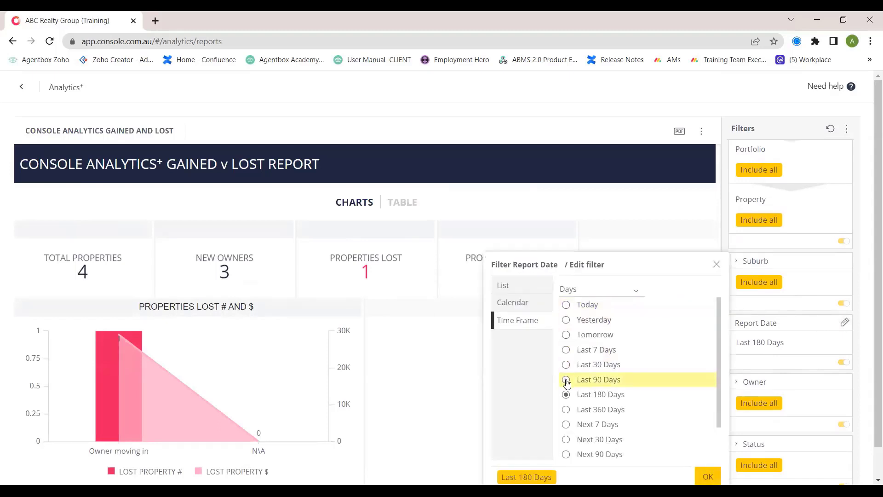
{"action": "left_click", "coordinate": [618, 289]}
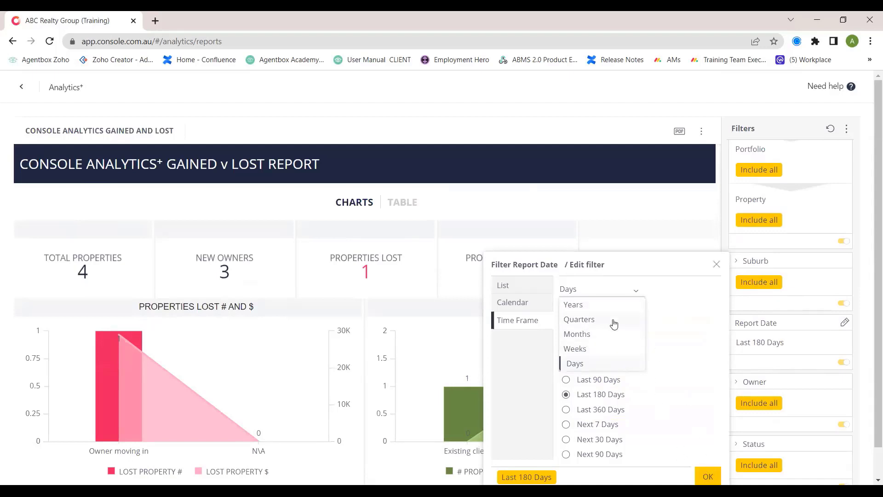
{"action": "left_click", "coordinate": [575, 305]}
{"action": "left_click", "coordinate": [565, 303]}
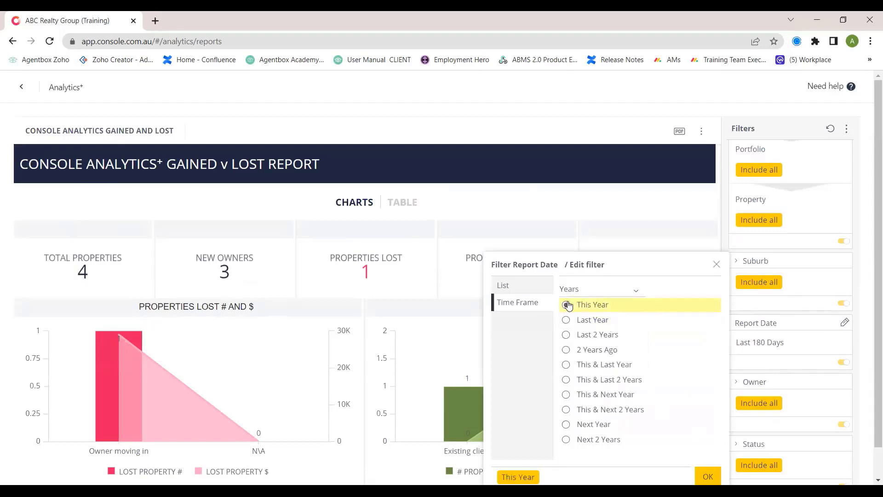
{"action": "left_click", "coordinate": [706, 476]}
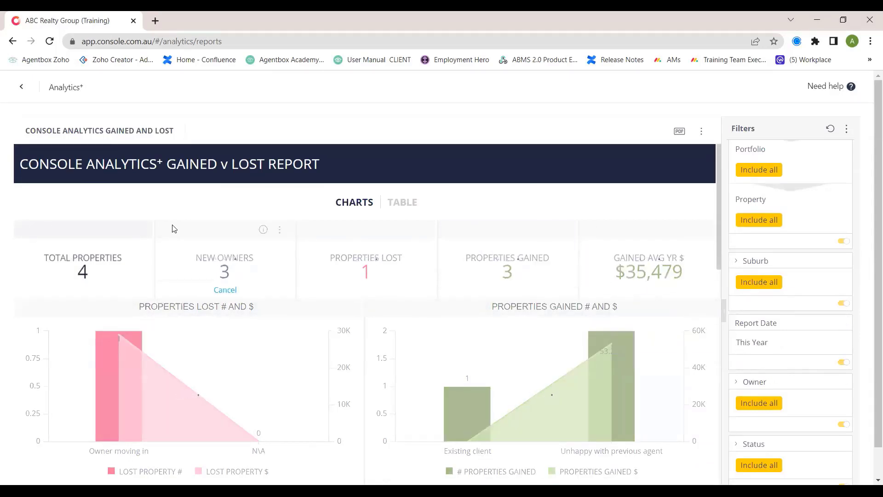
Examine the summary figures and the Properties Lost # and $ chart of the Gained & Lost report.
{"action": "scroll", "coordinate": [388, 310], "scroll_direction": "down", "scroll_amount": 1}
{"action": "scroll", "coordinate": [371, 286], "scroll_direction": "down", "scroll_amount": 1}
{"action": "scroll", "coordinate": [371, 322], "scroll_direction": "up", "scroll_amount": 2}
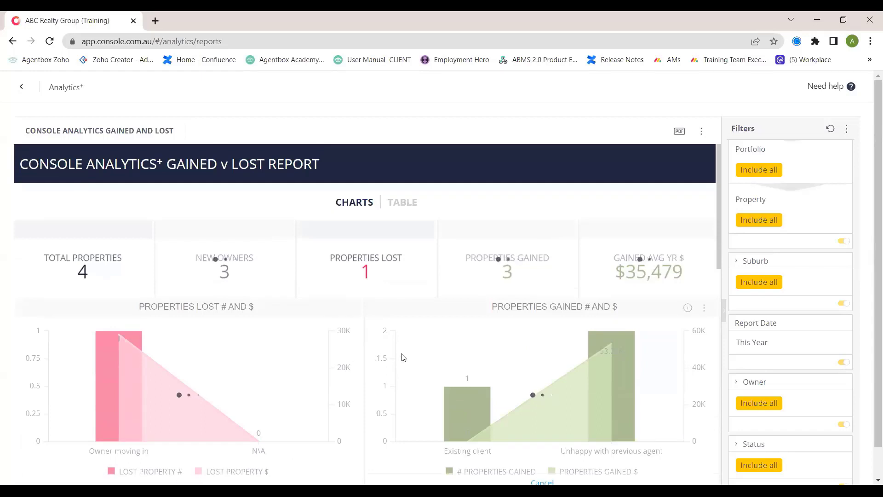
{"action": "scroll", "coordinate": [411, 350], "scroll_direction": "down", "scroll_amount": 1}
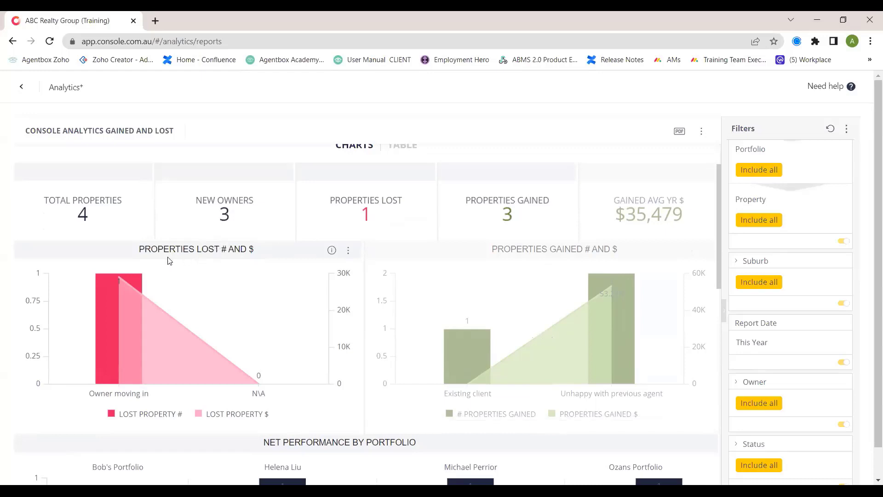
{"action": "mouse_move", "coordinate": [115, 318]}
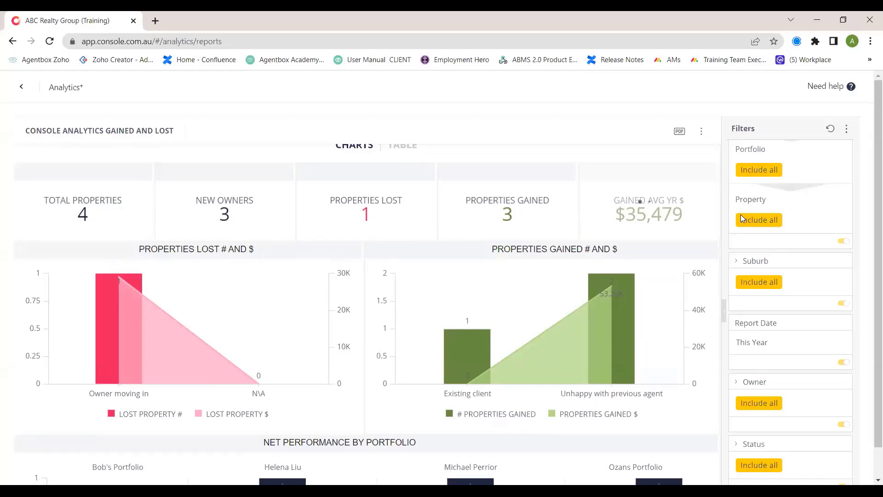
Review the remaining filters and inspect the Properties Gained # and $ chart, including the drill options for Unhappy with previous agent.
{"action": "scroll", "coordinate": [742, 218], "scroll_direction": "down", "scroll_amount": 7}
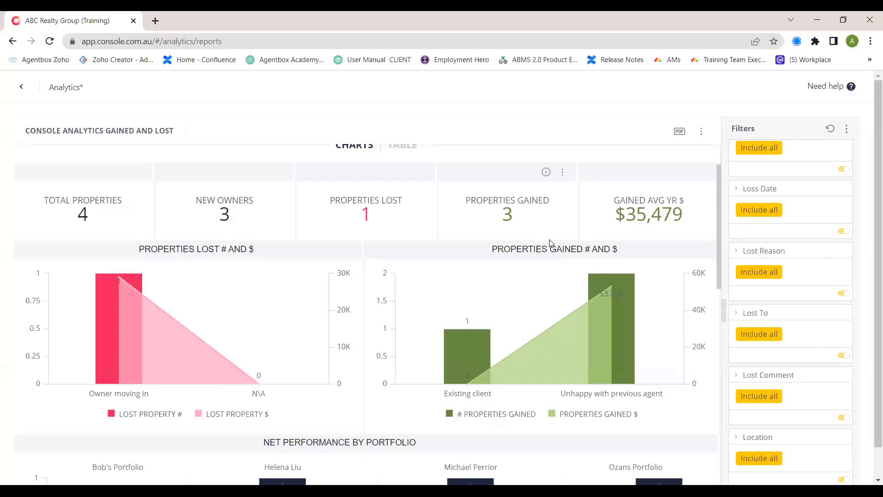
{"action": "mouse_move", "coordinate": [478, 353]}
{"action": "mouse_move", "coordinate": [626, 322]}
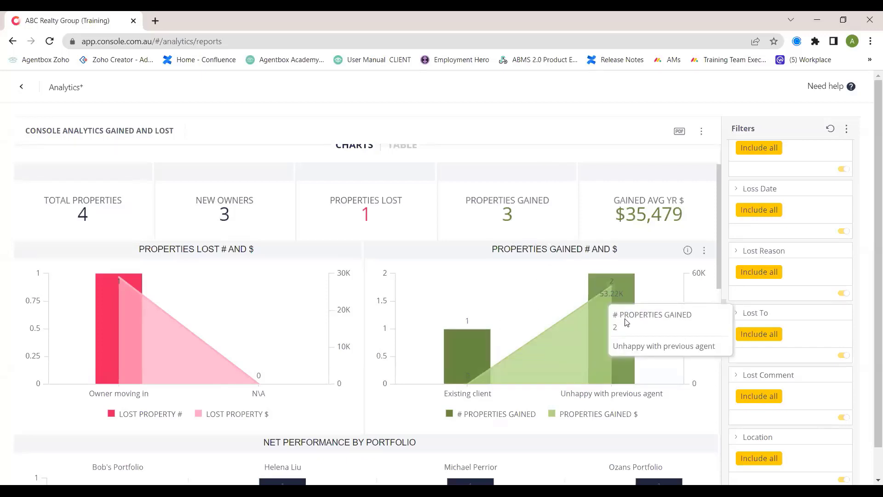
{"action": "right_click", "coordinate": [625, 284]}
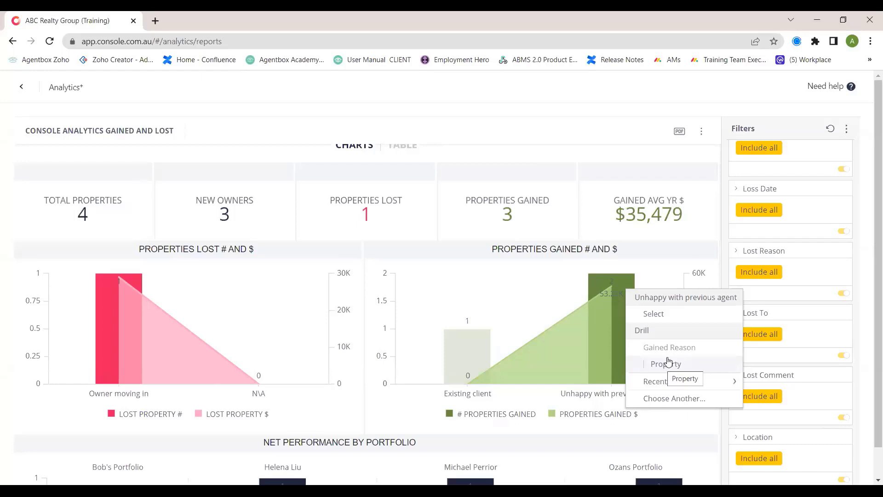
{"action": "left_click", "coordinate": [637, 264]}
{"action": "mouse_move", "coordinate": [612, 374]}
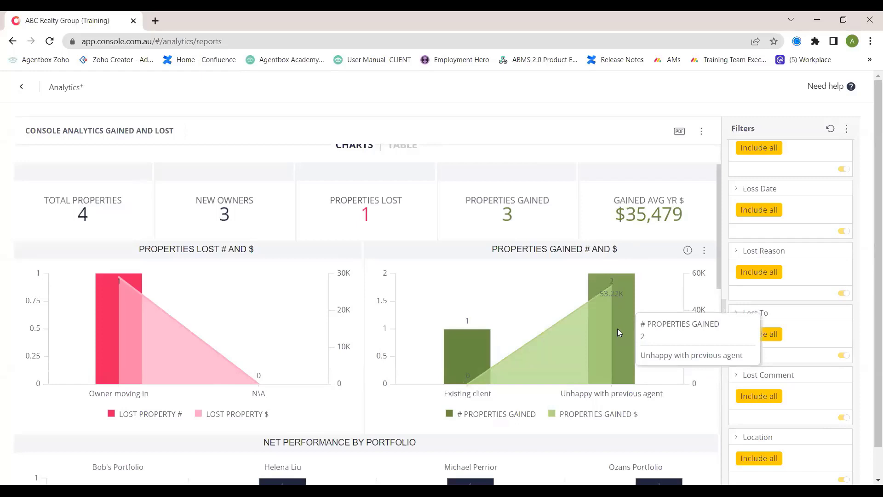
Examine the Net Performance by Portfolio chart and the lost and gained properties by reason and portfolio charts.
{"action": "scroll", "coordinate": [618, 329], "scroll_direction": "down", "scroll_amount": 4}
{"action": "scroll", "coordinate": [618, 332], "scroll_direction": "down", "scroll_amount": 1}
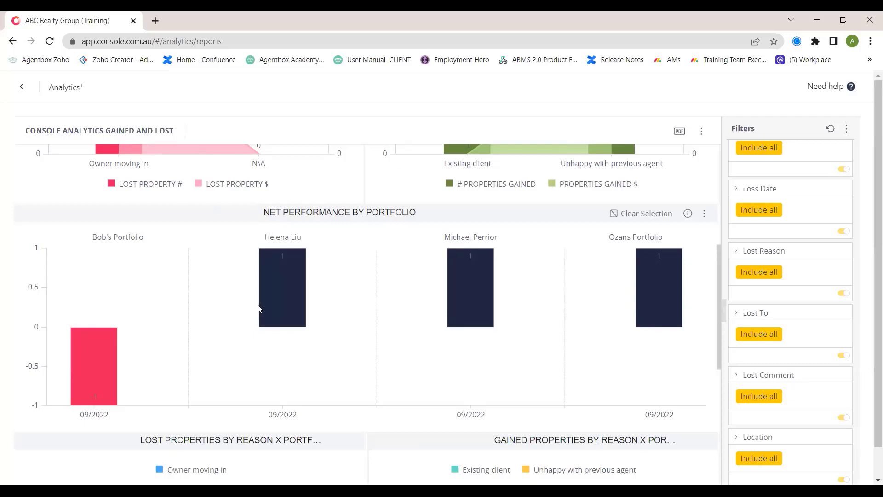
{"action": "mouse_move", "coordinate": [80, 341]}
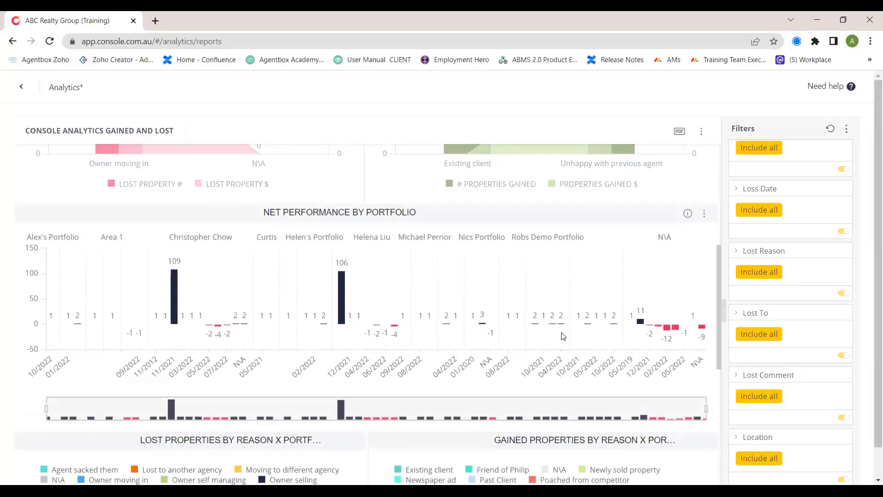
{"action": "scroll", "coordinate": [527, 340], "scroll_direction": "down", "scroll_amount": 2}
{"action": "scroll", "coordinate": [527, 345], "scroll_direction": "down", "scroll_amount": 4}
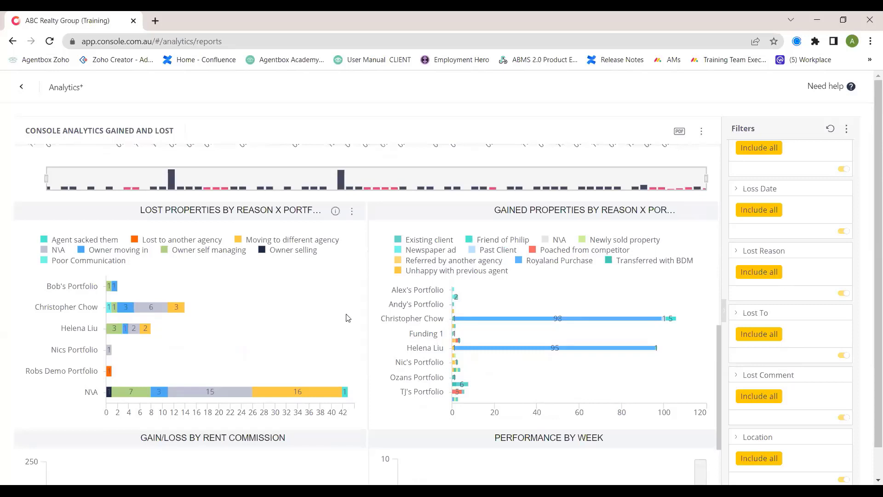
Shift the Performance by Week chart to the end of 2022, widen its range back to week 41, and inspect the forecast.
{"action": "scroll", "coordinate": [347, 318], "scroll_direction": "down", "scroll_amount": 3}
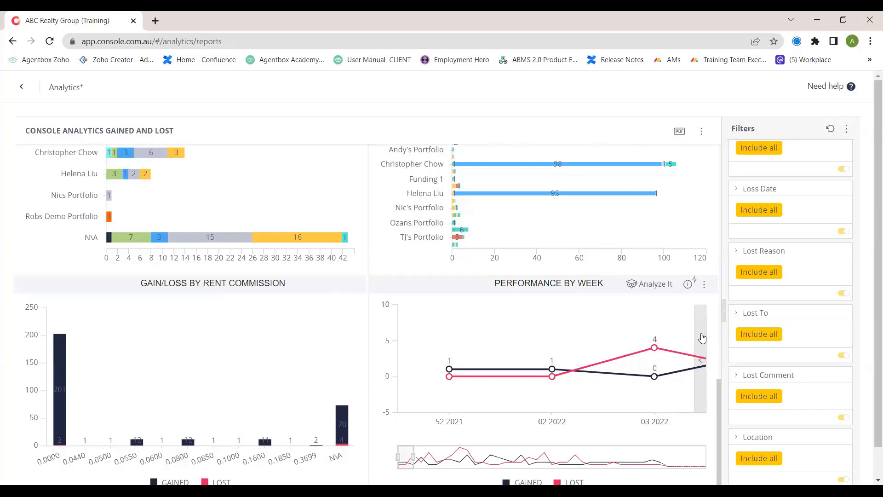
{"action": "left_click_drag", "start_coordinate": [405, 455], "coordinate": [696, 455]}
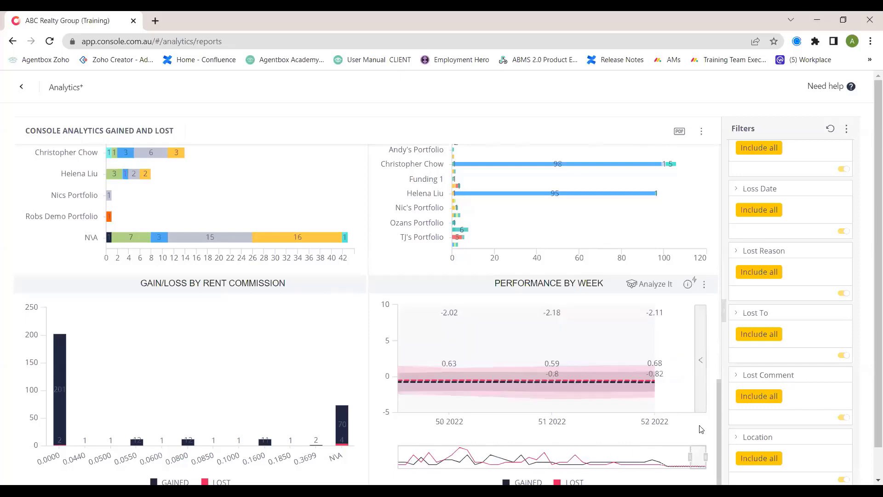
{"action": "left_click_drag", "start_coordinate": [691, 458], "coordinate": [636, 457]}
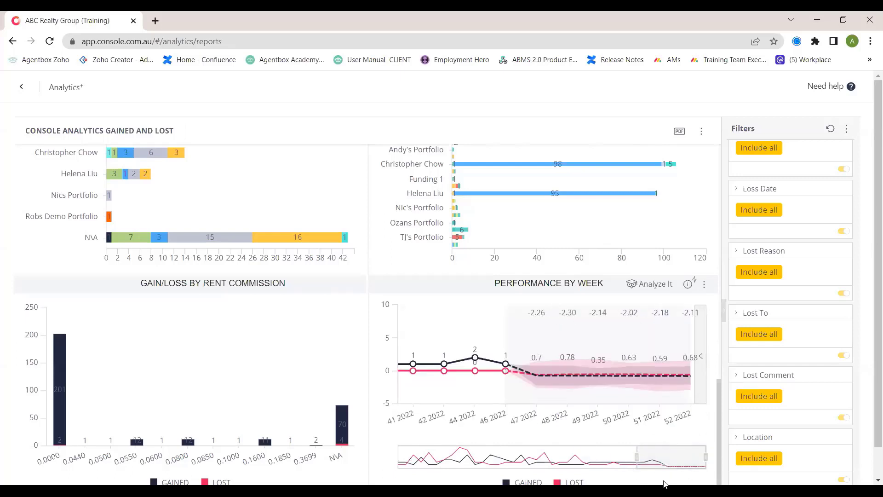
{"action": "mouse_move", "coordinate": [572, 375]}
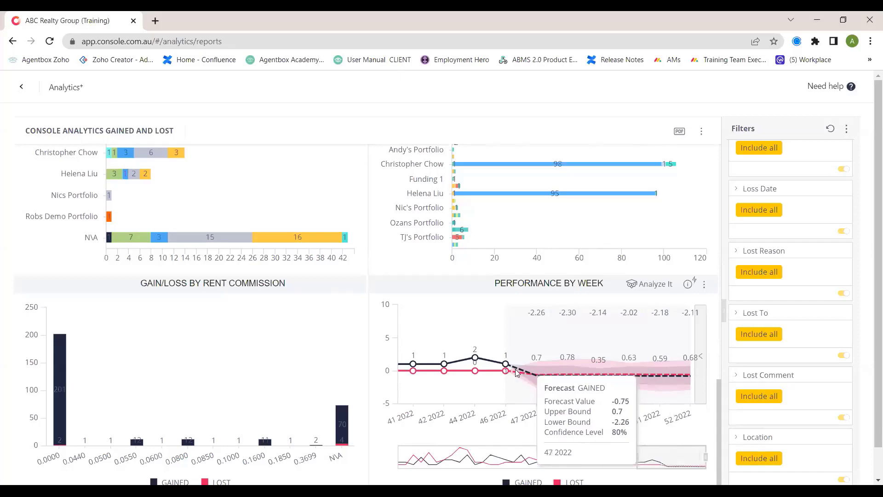
Leave the Gained & Lost report and open the Property Manager KPI report.
{"action": "scroll", "coordinate": [276, 308], "scroll_direction": "up", "scroll_amount": 10}
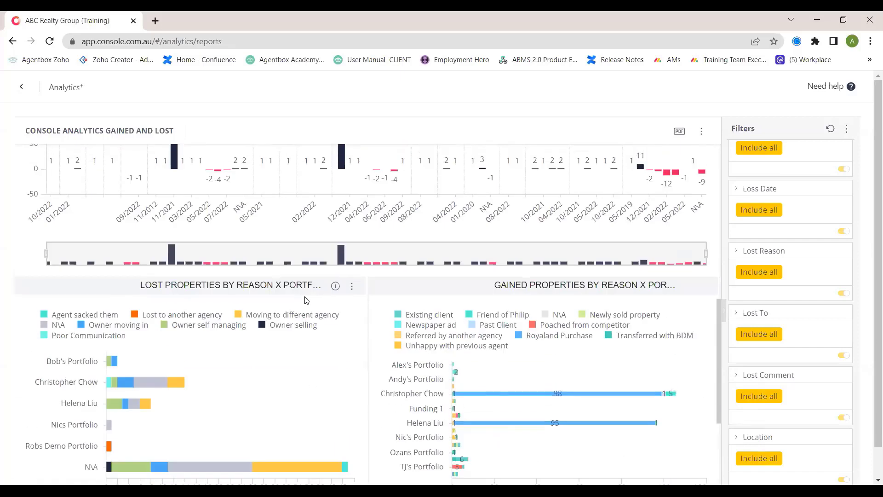
{"action": "scroll", "coordinate": [322, 309], "scroll_direction": "up", "scroll_amount": 3}
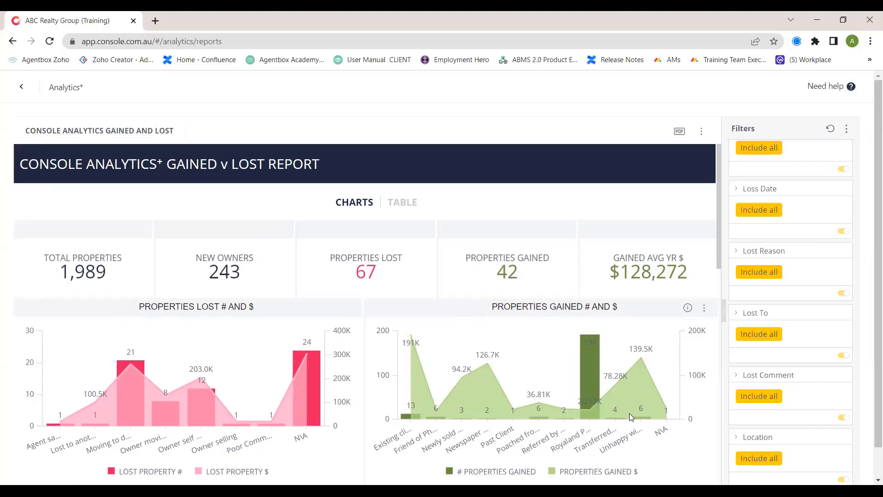
{"action": "left_click", "coordinate": [20, 88]}
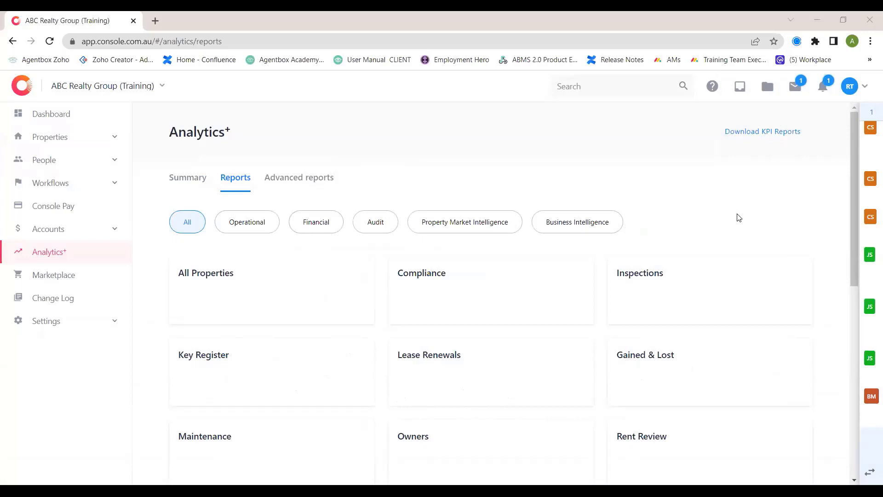
{"action": "scroll", "coordinate": [740, 220], "scroll_direction": "down", "scroll_amount": 9}
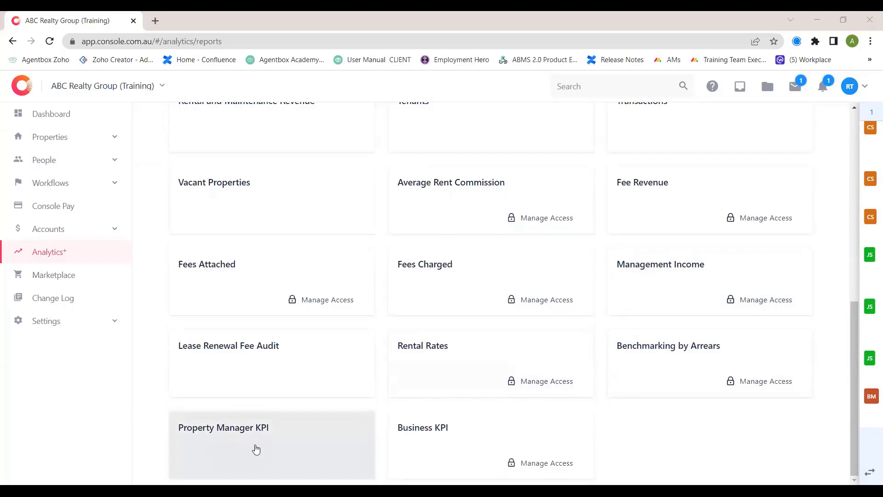
{"action": "left_click", "coordinate": [256, 449]}
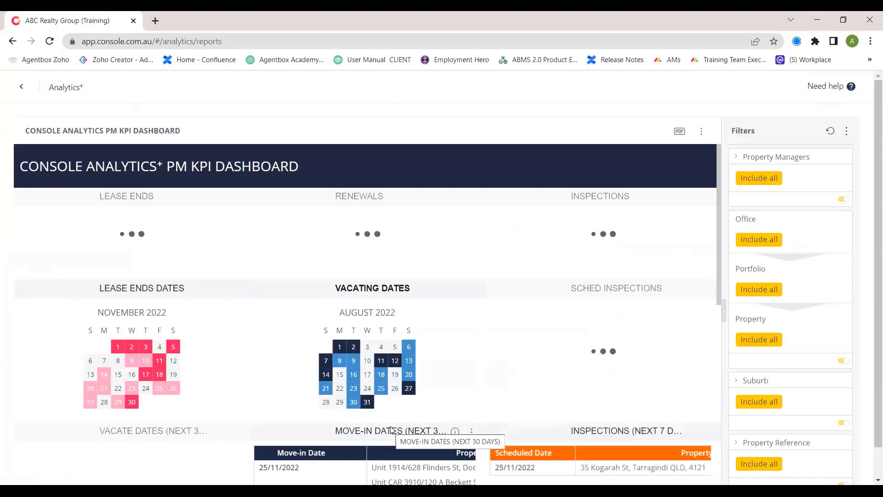
Set the Office filter of the PM KPI dashboard to only ACME Real Estate Agents.
{"action": "mouse_move", "coordinate": [826, 227]}
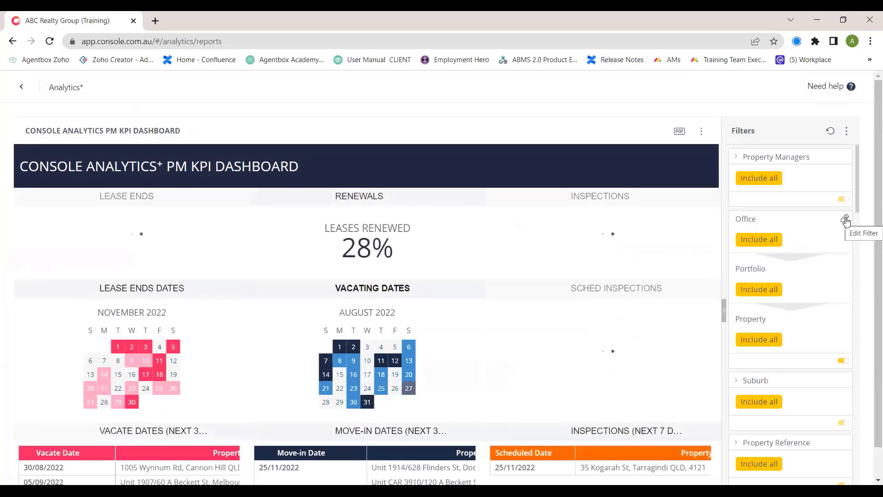
{"action": "left_click", "coordinate": [845, 219]}
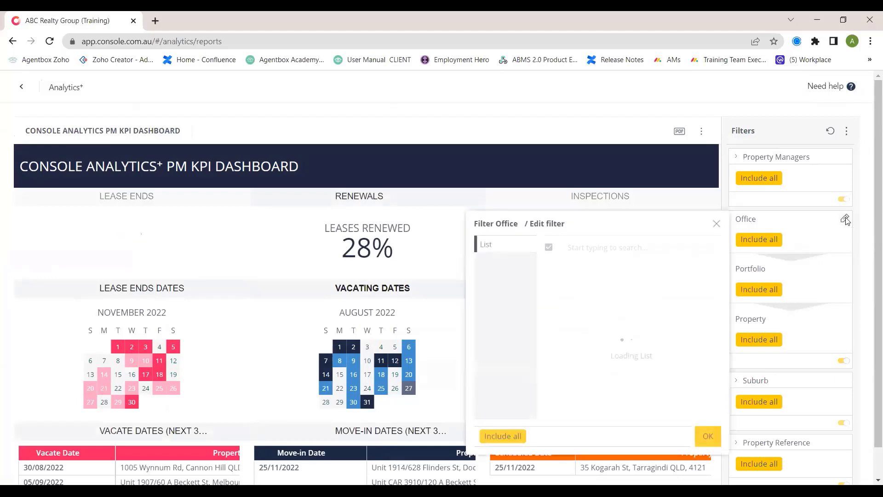
{"action": "left_click", "coordinate": [549, 247]}
{"action": "left_click", "coordinate": [549, 267]}
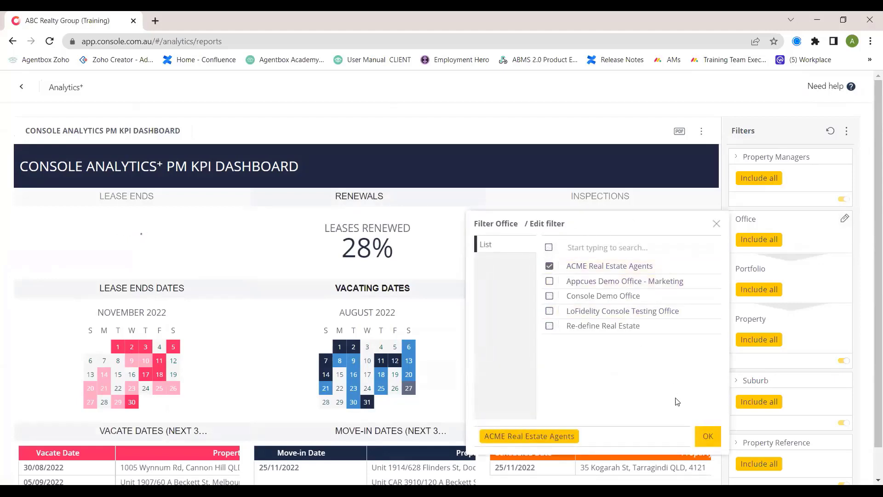
{"action": "left_click", "coordinate": [708, 436]}
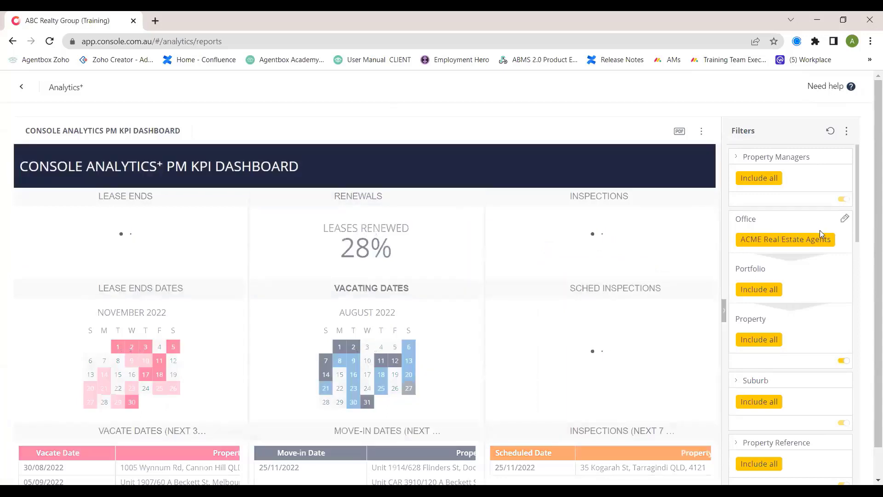
Look at the Portfolio filter without changing it, and review the remaining filters of the PM KPI dashboard.
{"action": "left_click", "coordinate": [844, 269]}
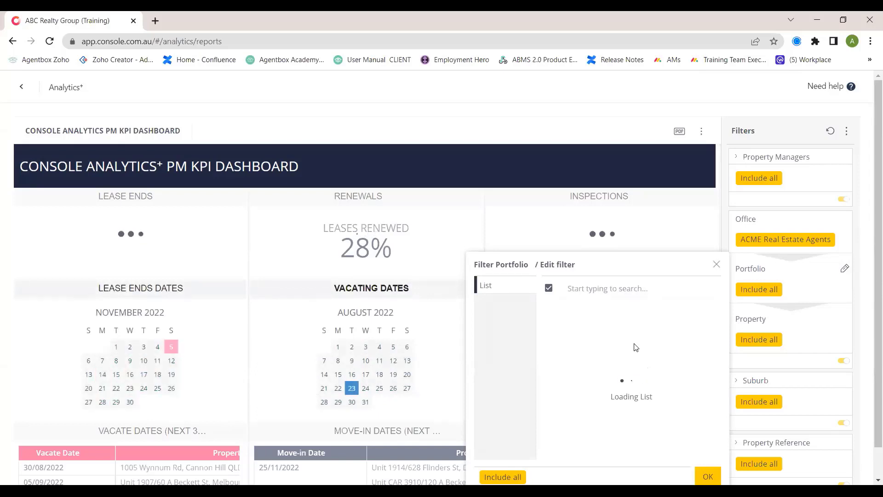
{"action": "left_click", "coordinate": [716, 264]}
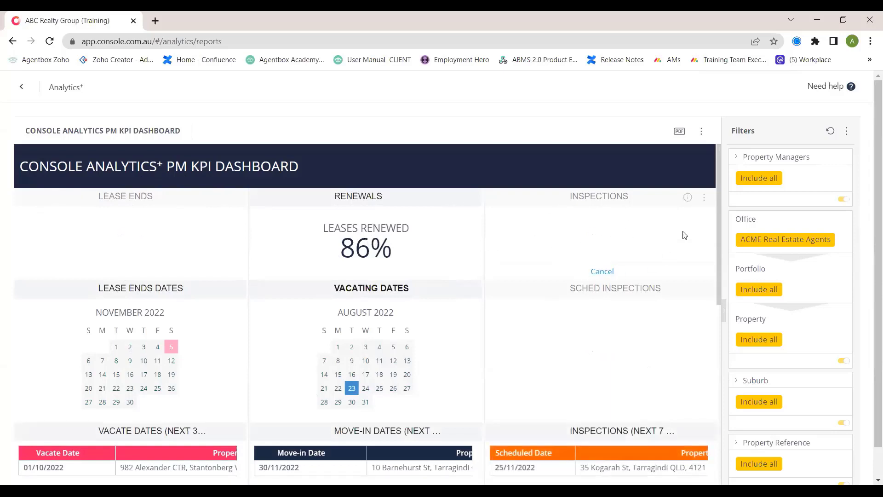
{"action": "scroll", "coordinate": [772, 308], "scroll_direction": "down", "scroll_amount": 10}
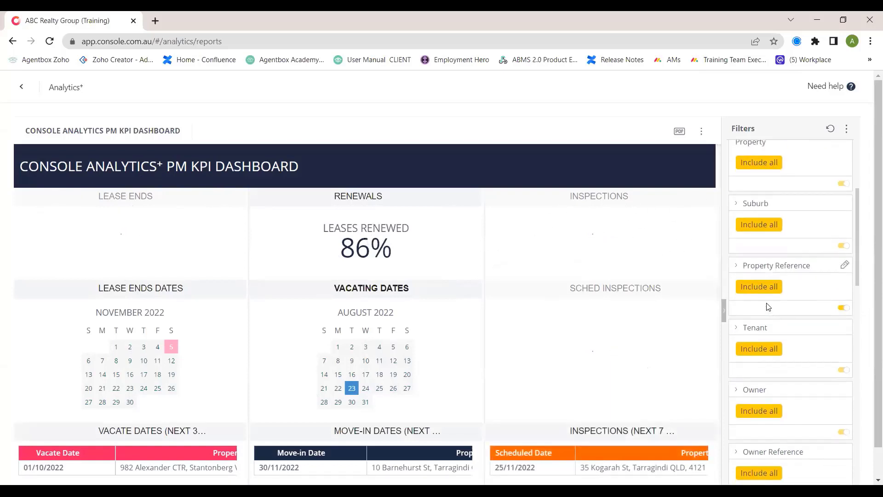
{"action": "scroll", "coordinate": [759, 294], "scroll_direction": "down", "scroll_amount": 7}
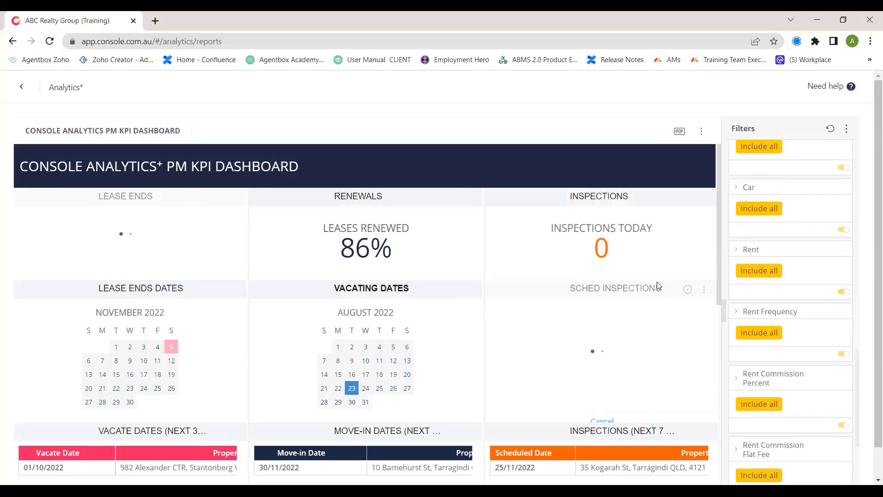
Advance the Vacating Dates calendar to October 2022, and view the scheduled inspections calendar and the upcoming dates tables.
{"action": "scroll", "coordinate": [656, 281], "scroll_direction": "down", "scroll_amount": 1}
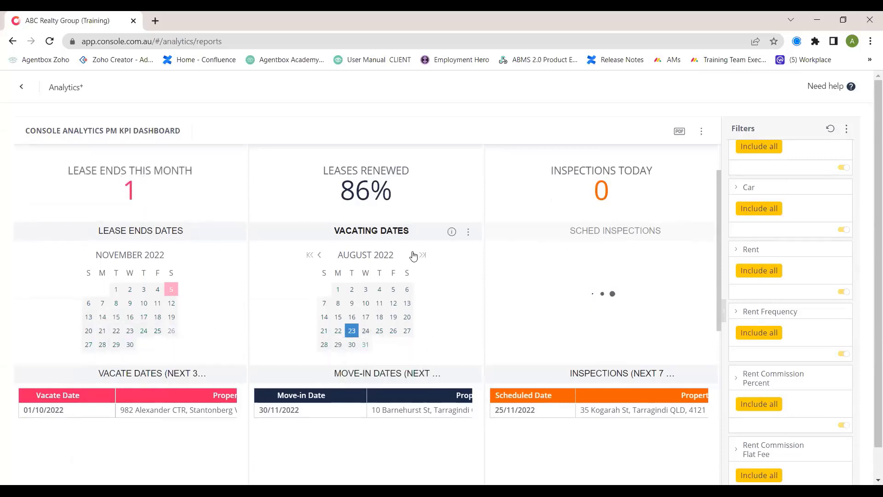
{"action": "left_click", "coordinate": [414, 256]}
{"action": "left_click", "coordinate": [414, 256]}
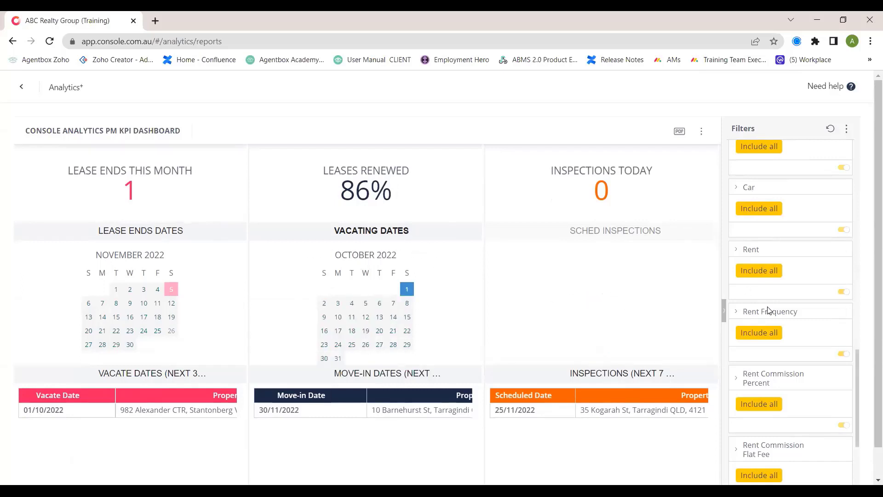
{"action": "scroll", "coordinate": [664, 335], "scroll_direction": "down", "scroll_amount": 1}
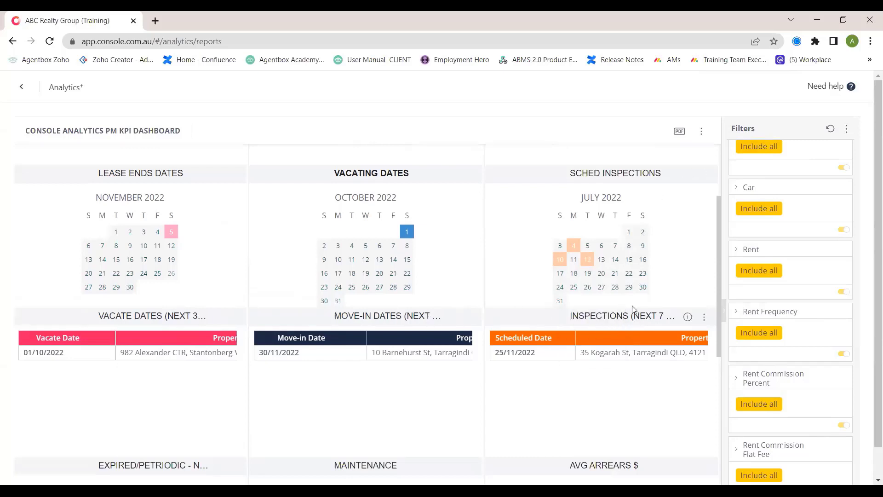
Examine the scheduled inspections, average arrears by portfolio, maintenance closure, rent variance and vacant days figures on the PM KPI dashboard.
{"action": "mouse_move", "coordinate": [572, 244]}
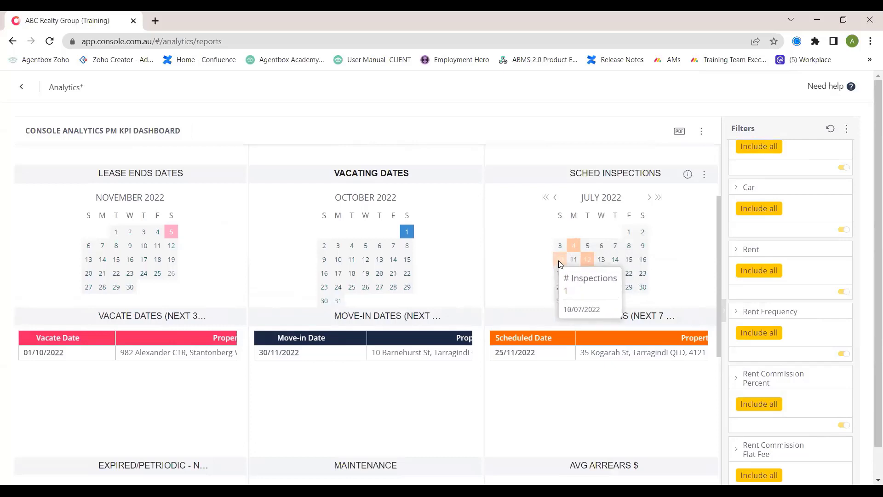
{"action": "mouse_move", "coordinate": [590, 261]}
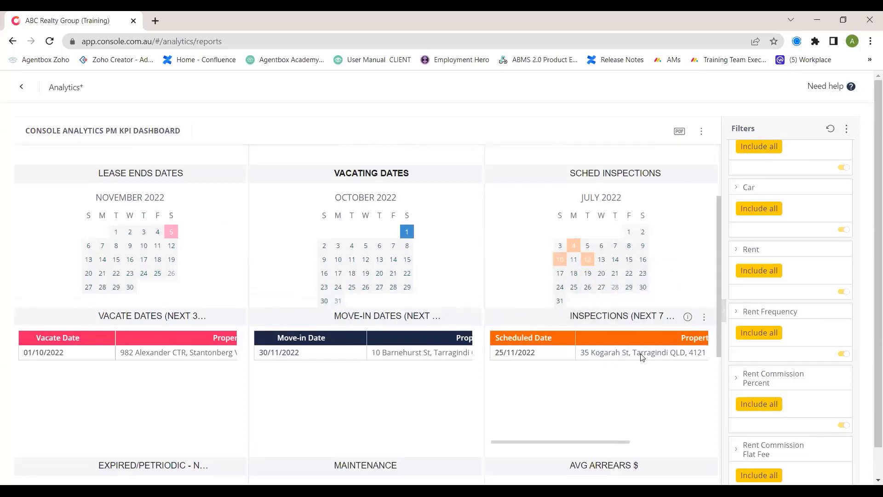
{"action": "scroll", "coordinate": [689, 357], "scroll_direction": "down", "scroll_amount": 6}
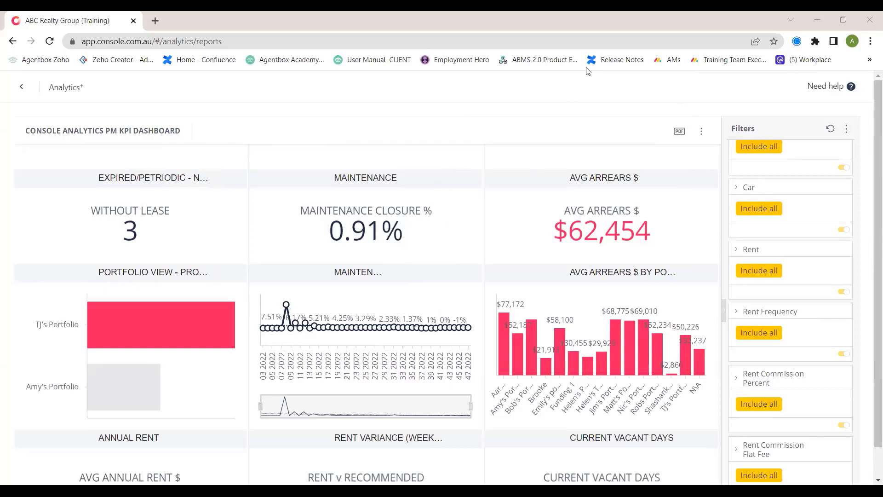
{"action": "scroll", "coordinate": [606, 303], "scroll_direction": "down", "scroll_amount": 1}
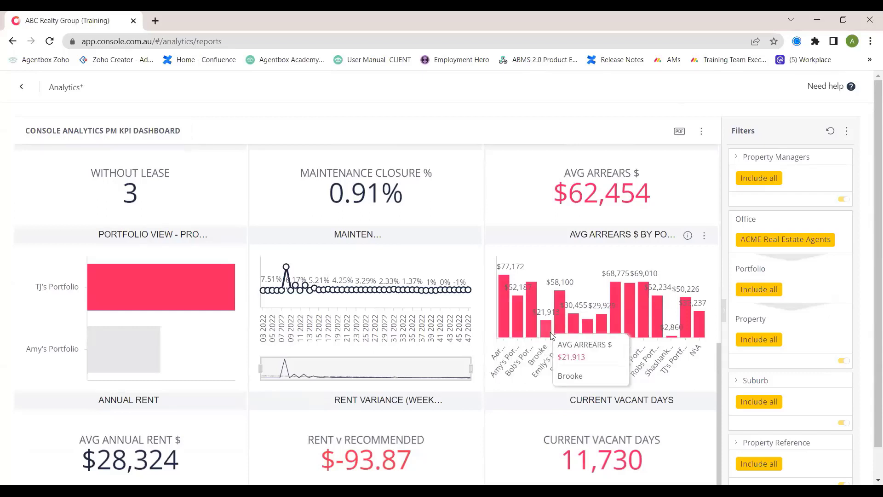
{"action": "mouse_move", "coordinate": [565, 338]}
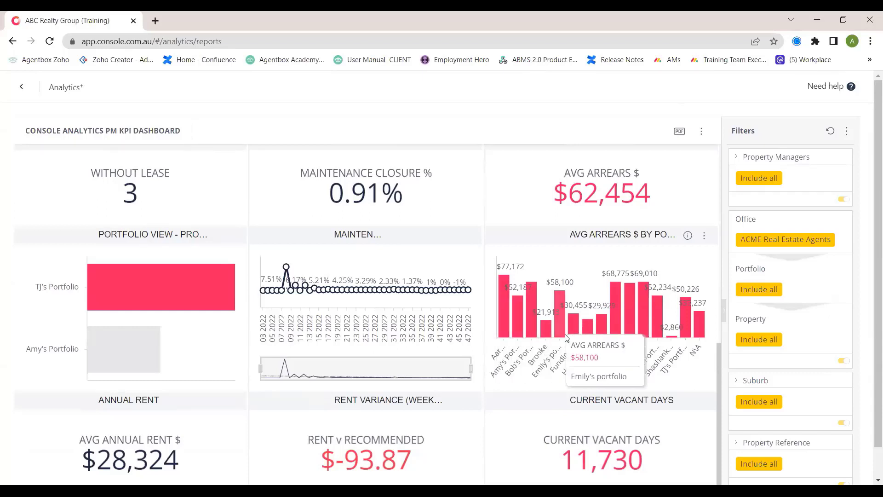
{"action": "mouse_move", "coordinate": [594, 337]}
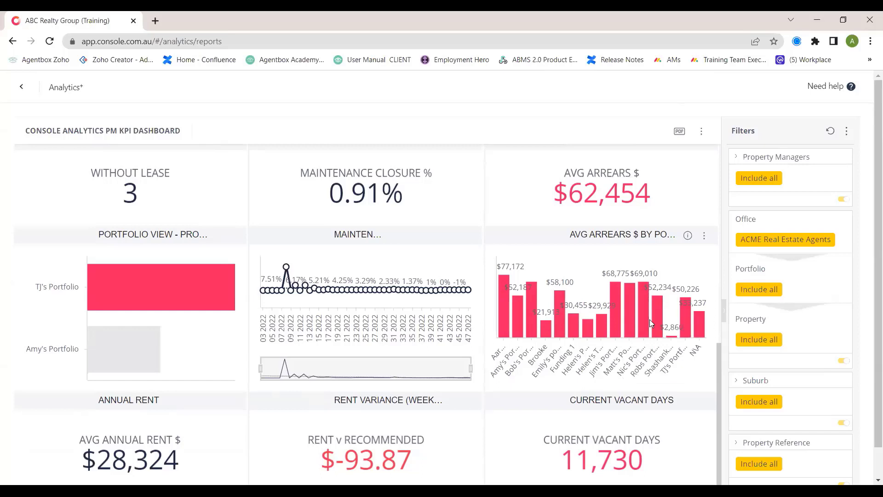
{"action": "scroll", "coordinate": [637, 323], "scroll_direction": "down", "scroll_amount": 1}
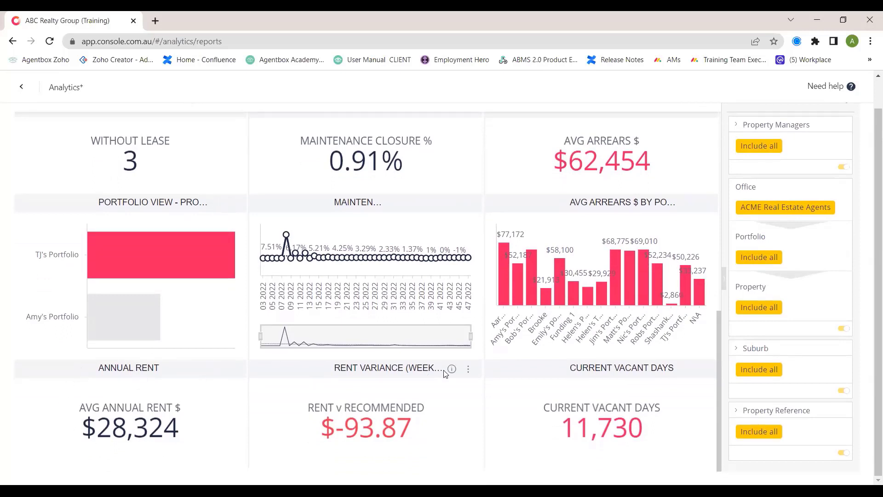
{"action": "mouse_move", "coordinate": [452, 373]}
{"action": "scroll", "coordinate": [646, 409], "scroll_direction": "up", "scroll_amount": 8}
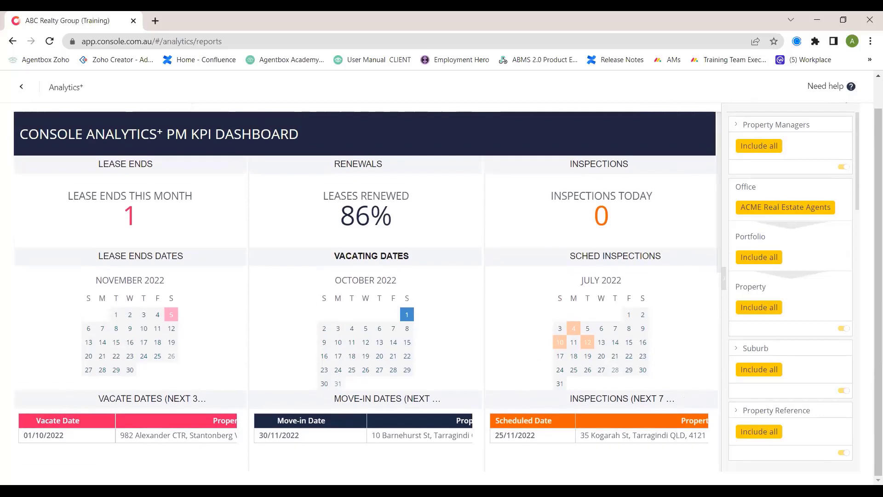
Set the Office filter of the PM KPI dashboard to include all offices, and look at the dashboard's download options.
{"action": "left_click", "coordinate": [844, 188]}
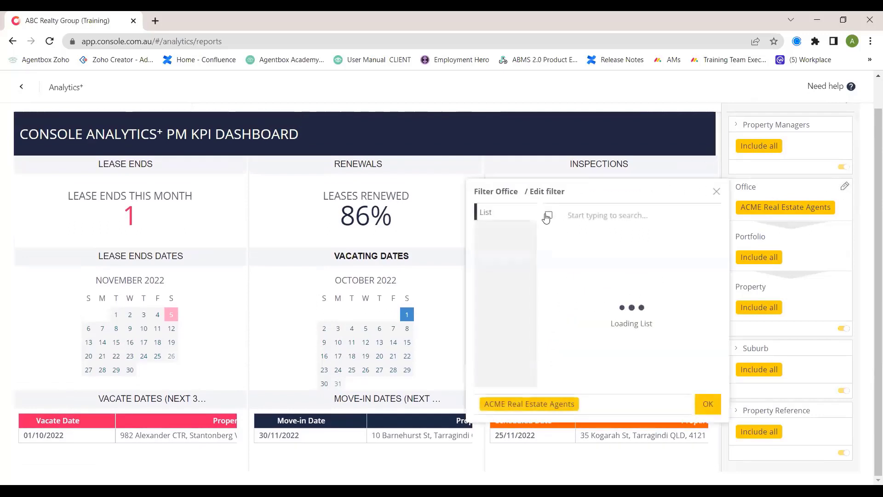
{"action": "left_click", "coordinate": [707, 404]}
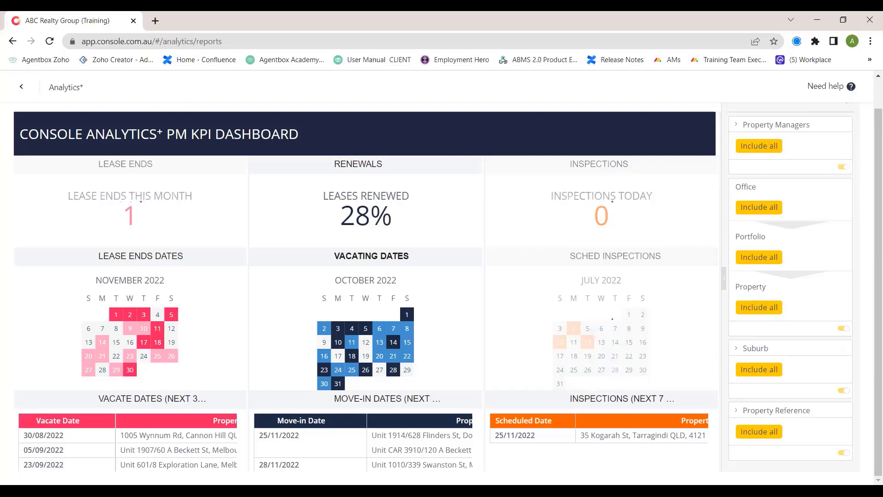
{"action": "scroll", "coordinate": [724, 153], "scroll_direction": "up", "scroll_amount": 1}
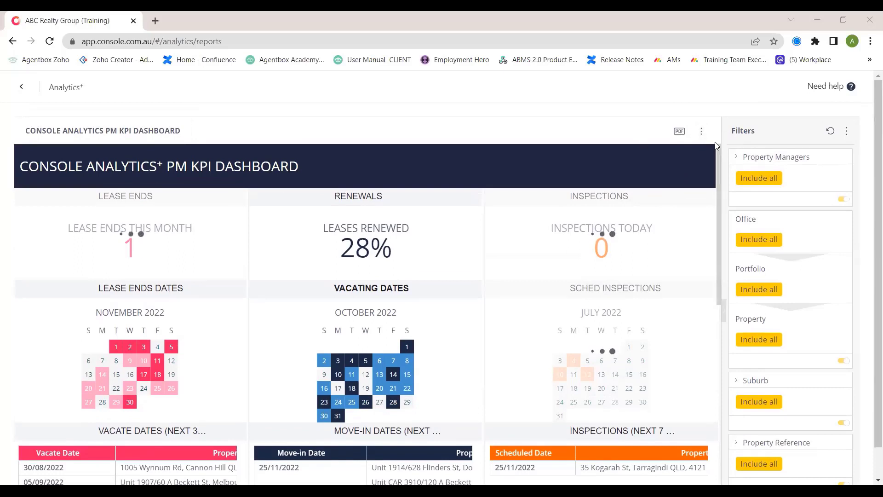
{"action": "left_click", "coordinate": [701, 133]}
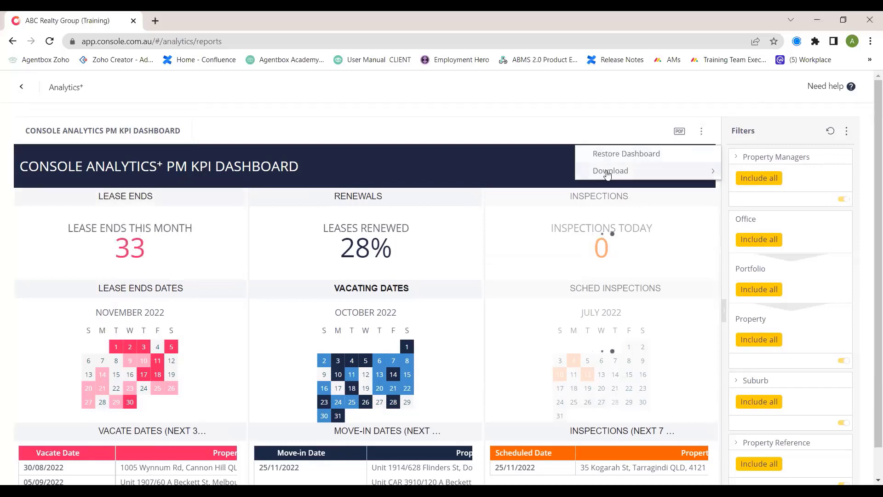
{"action": "mouse_move", "coordinate": [607, 173]}
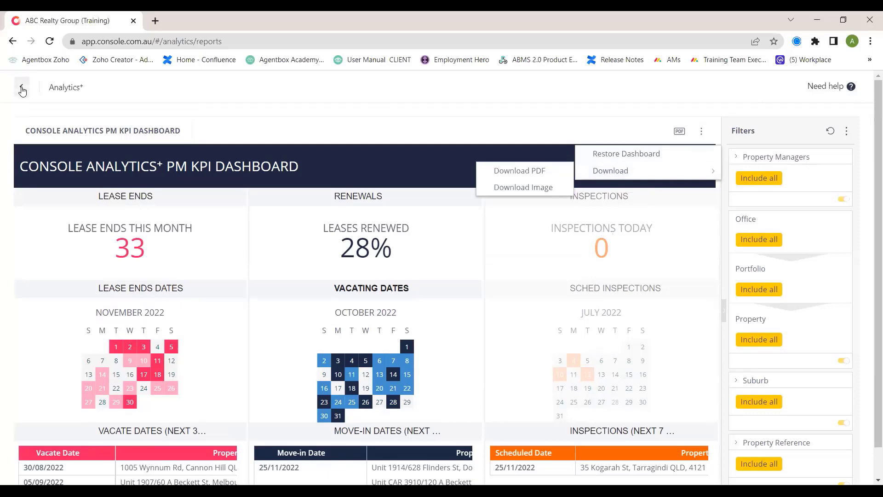
Open the Business KPI report from the report list and look at the forecast and trend options of its average annual rent chart.
{"action": "left_click", "coordinate": [23, 89]}
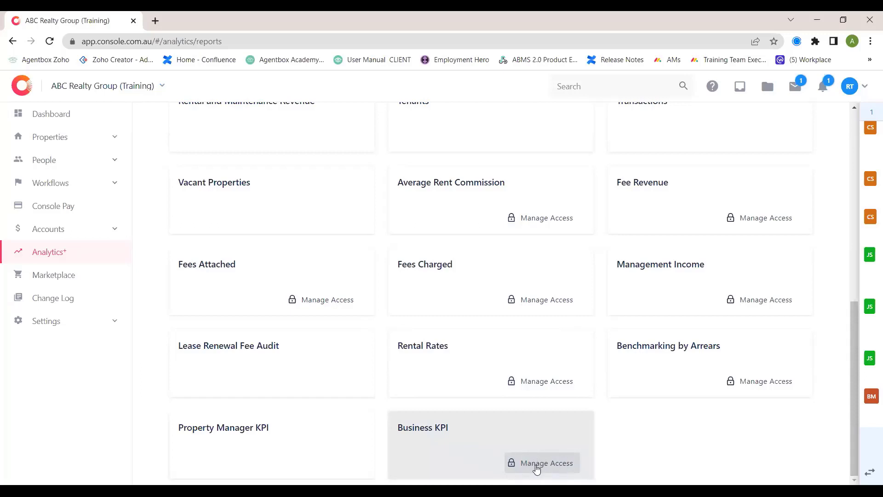
{"action": "left_click", "coordinate": [461, 431]}
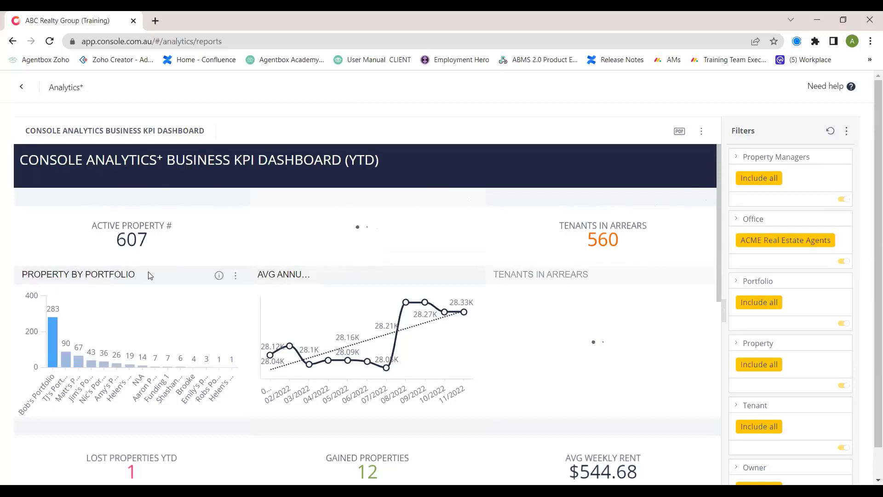
{"action": "mouse_move", "coordinate": [54, 346]}
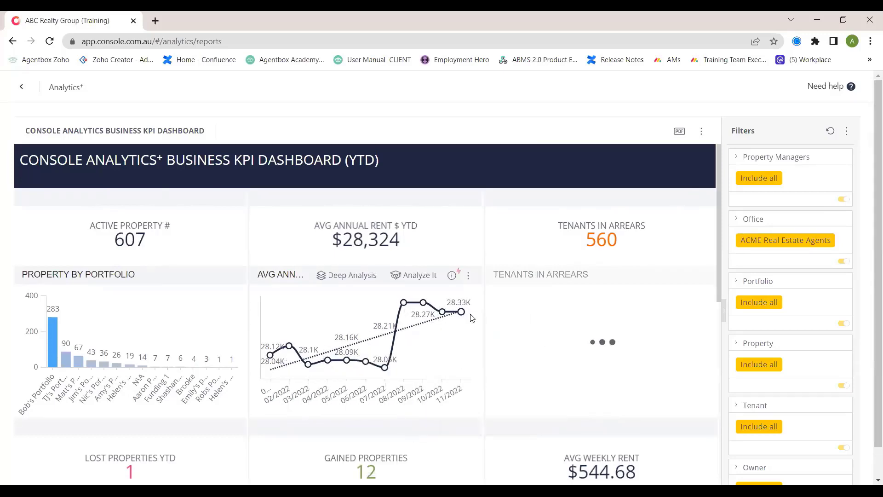
{"action": "left_click", "coordinate": [412, 279]}
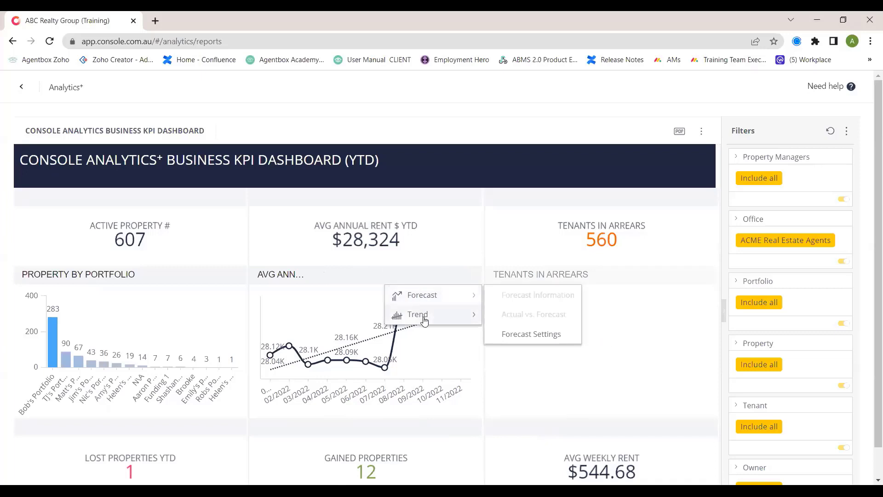
{"action": "mouse_move", "coordinate": [424, 320]}
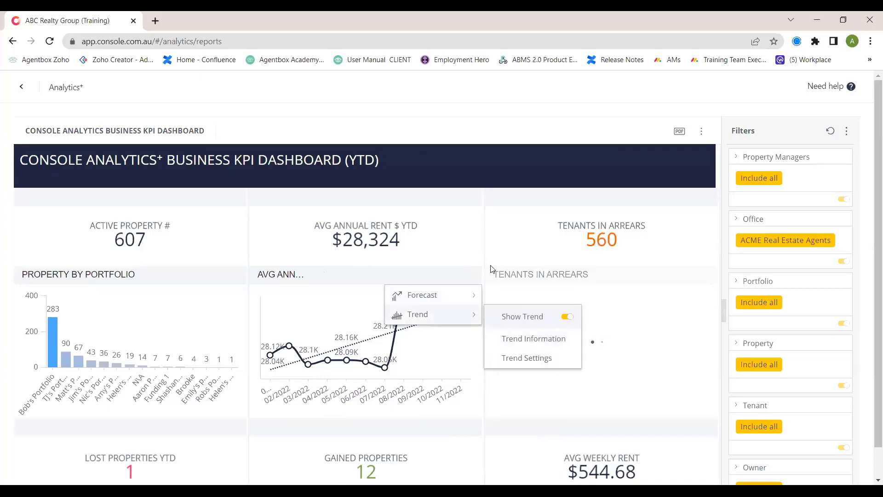
Narrow the average weekly rent chart to about weeks 35 2022 to 01 2023 and view its forecast.
{"action": "scroll", "coordinate": [487, 294], "scroll_direction": "down", "scroll_amount": 3}
{"action": "scroll", "coordinate": [480, 303], "scroll_direction": "down", "scroll_amount": 3}
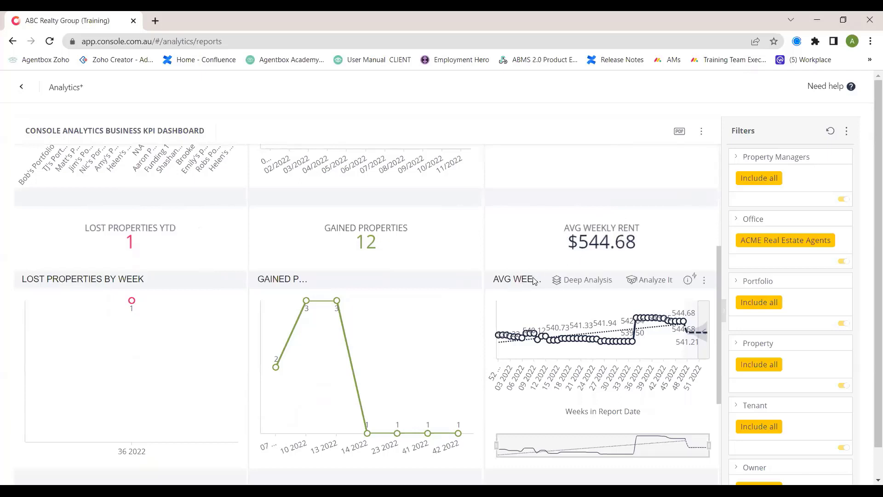
{"action": "left_click_drag", "start_coordinate": [498, 445], "coordinate": [635, 437]}
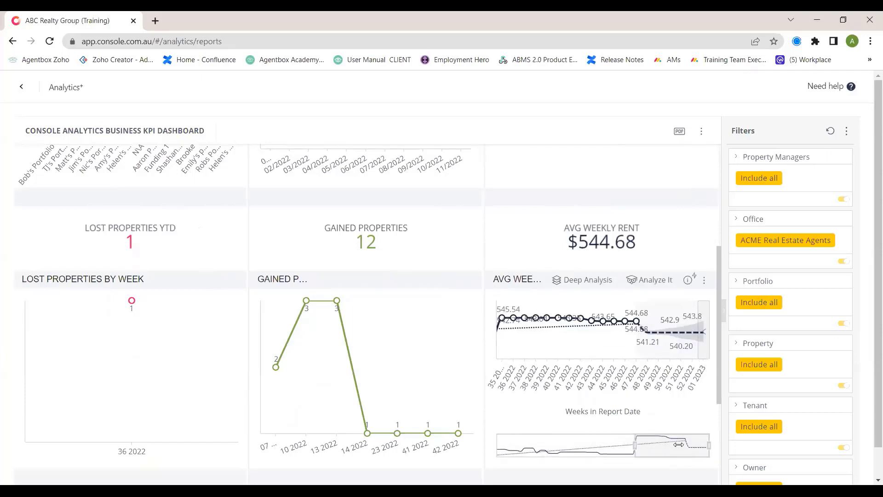
{"action": "mouse_move", "coordinate": [662, 331]}
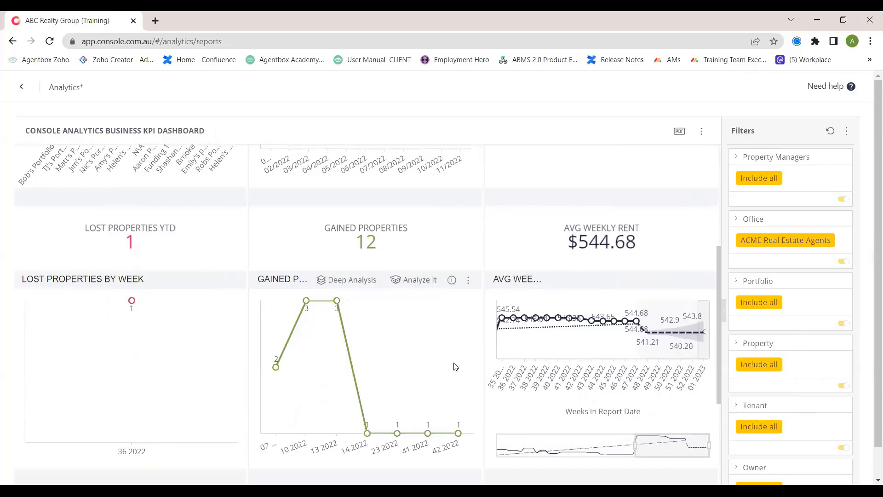
Narrow the average commission chart to about weeks 33 2022 to 47 2022 and show its trend line.
{"action": "scroll", "coordinate": [455, 366], "scroll_direction": "down", "scroll_amount": 5}
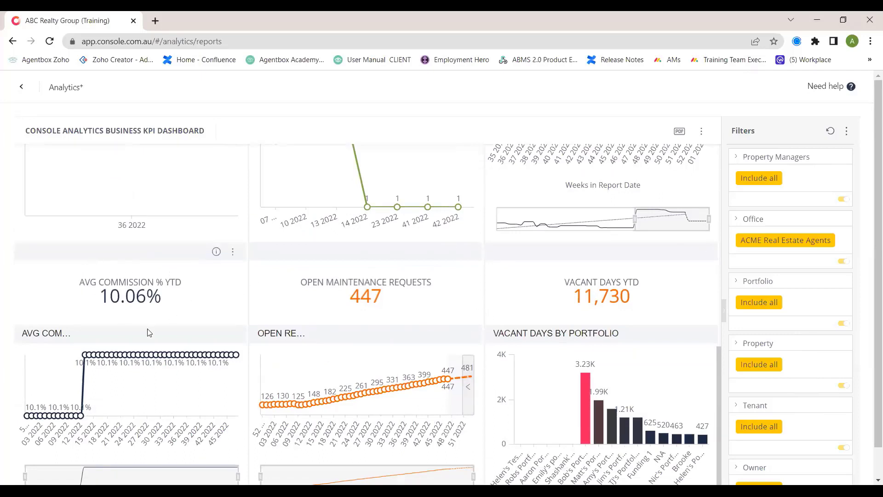
{"action": "mouse_move", "coordinate": [86, 408]}
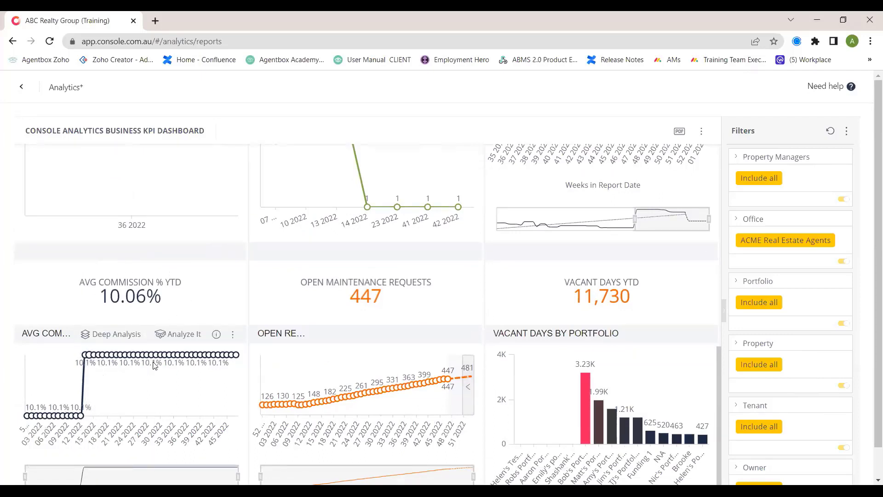
{"action": "scroll", "coordinate": [153, 369], "scroll_direction": "down", "scroll_amount": 1}
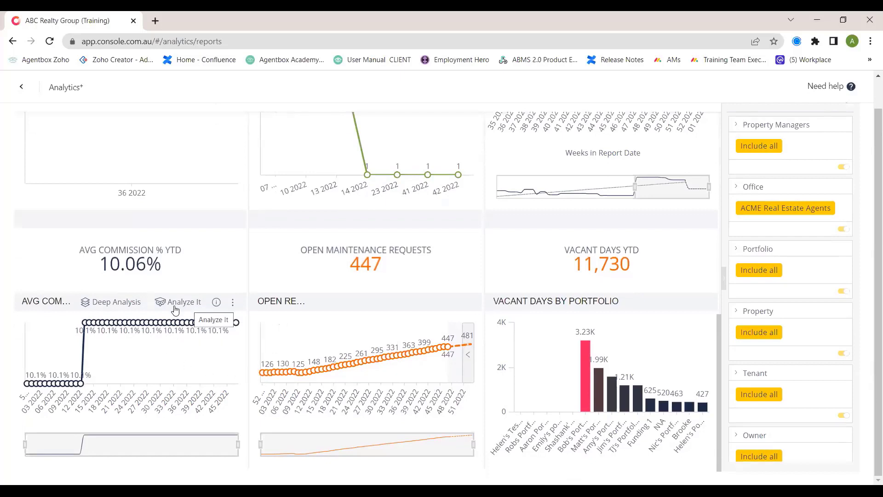
{"action": "left_click_drag", "start_coordinate": [25, 444], "coordinate": [174, 443]}
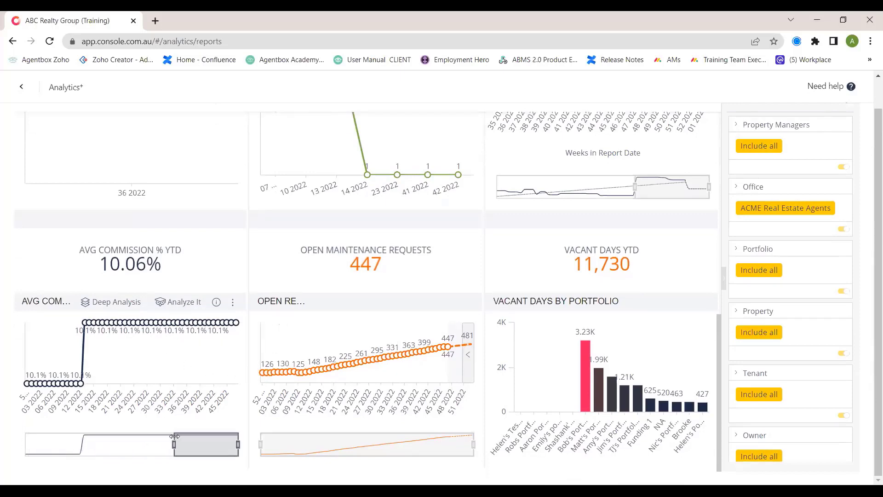
{"action": "left_click", "coordinate": [190, 303]}
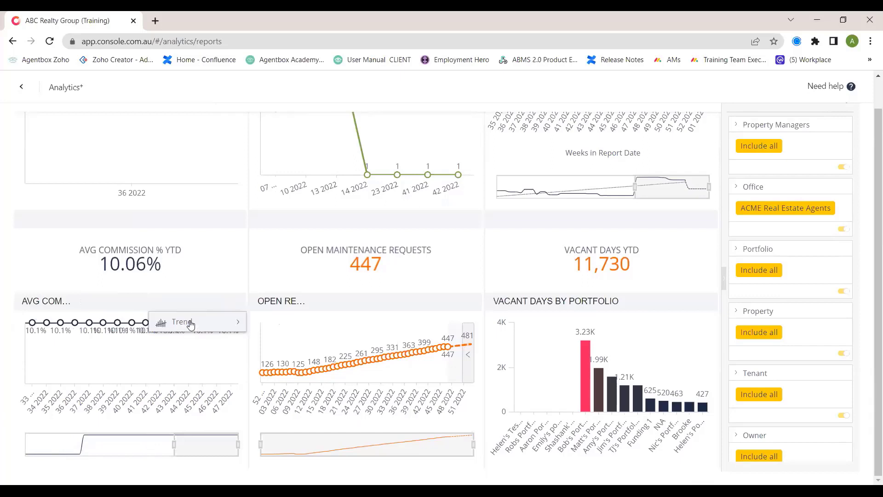
{"action": "mouse_move", "coordinate": [194, 324]}
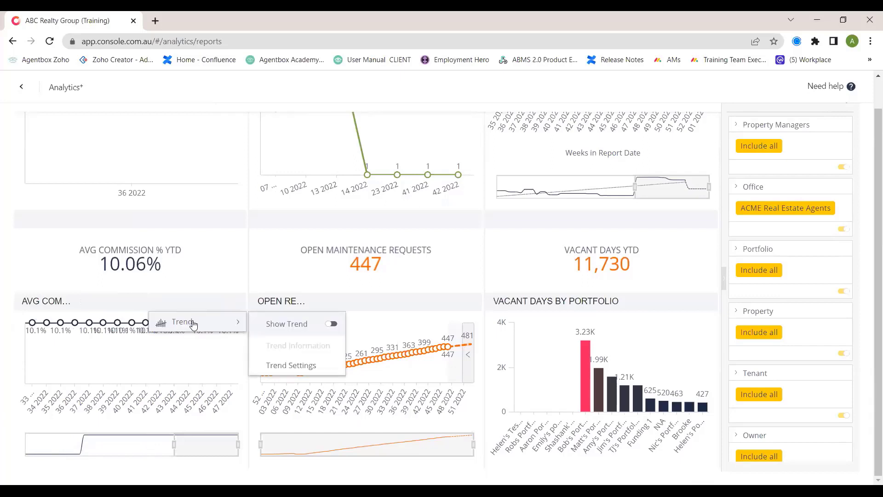
{"action": "left_click", "coordinate": [332, 323]}
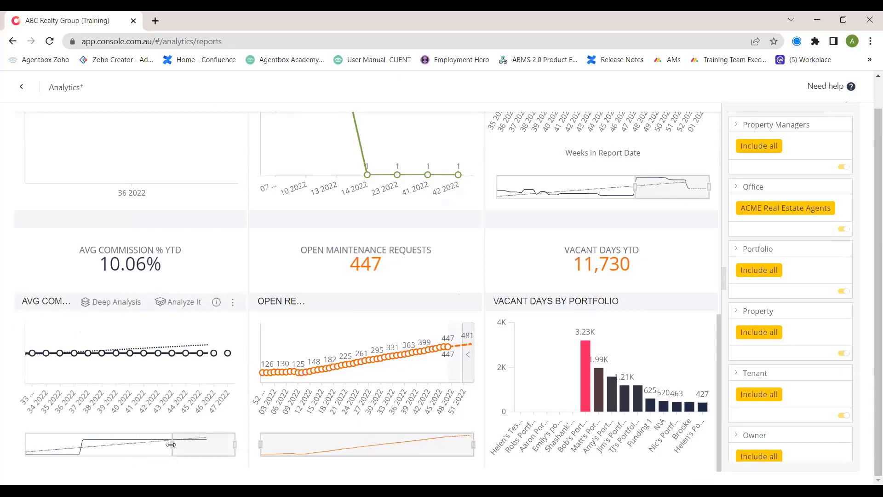
Widen the average commission chart back to its full period, and view the vacant days by portfolio chart.
{"action": "mouse_move", "coordinate": [230, 344]}
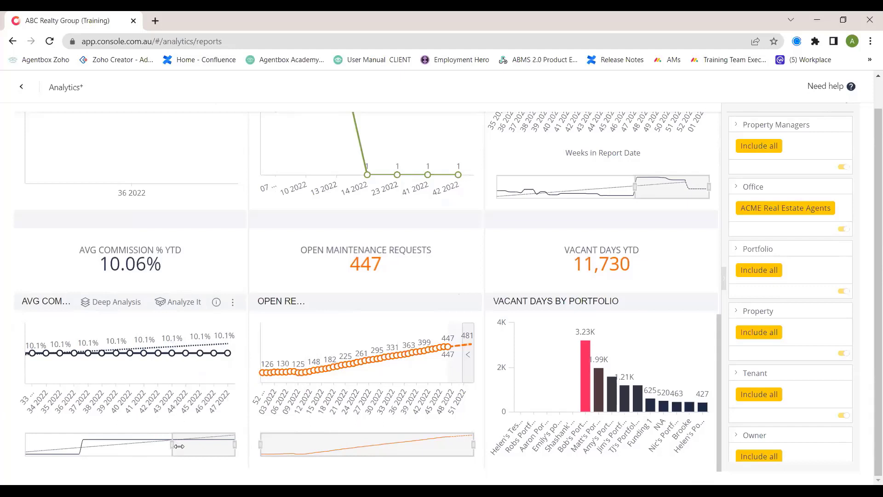
{"action": "left_click_drag", "start_coordinate": [172, 444], "coordinate": [21, 449]}
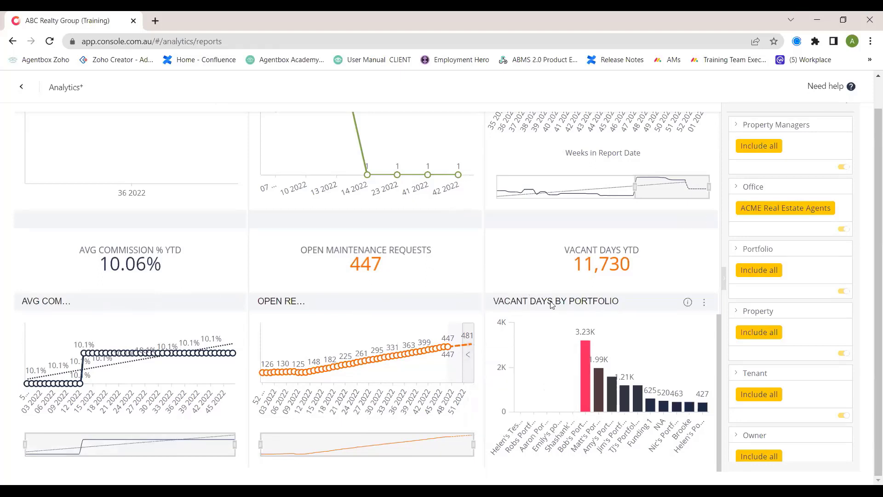
{"action": "mouse_move", "coordinate": [587, 375]}
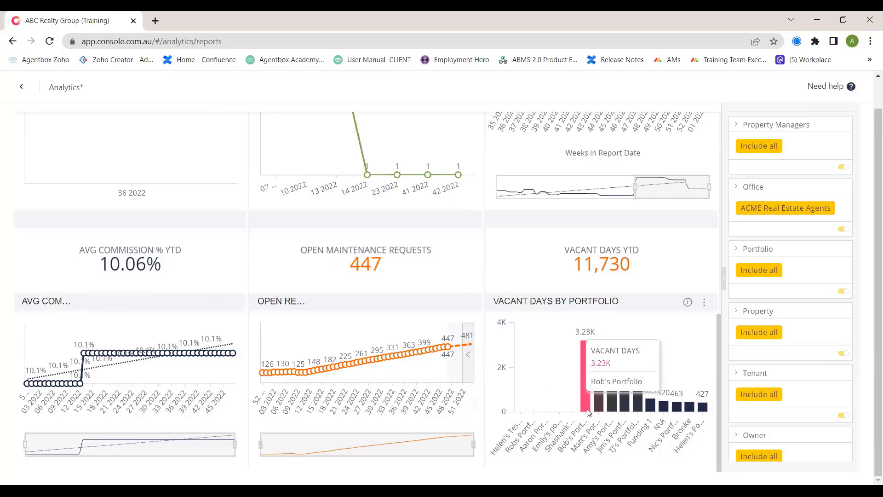
Leave the Business KPI report and look over the full list of available Analytics+ reports.
{"action": "scroll", "coordinate": [475, 287], "scroll_direction": "up", "scroll_amount": 10}
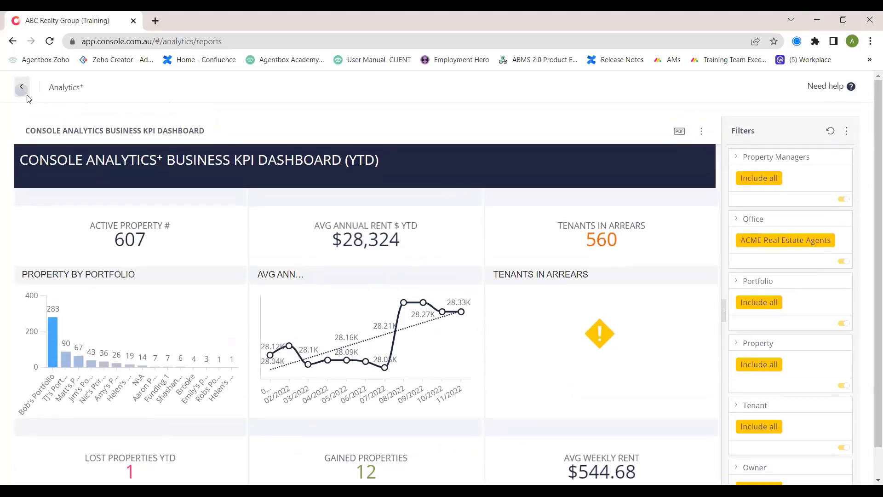
{"action": "left_click", "coordinate": [21, 87]}
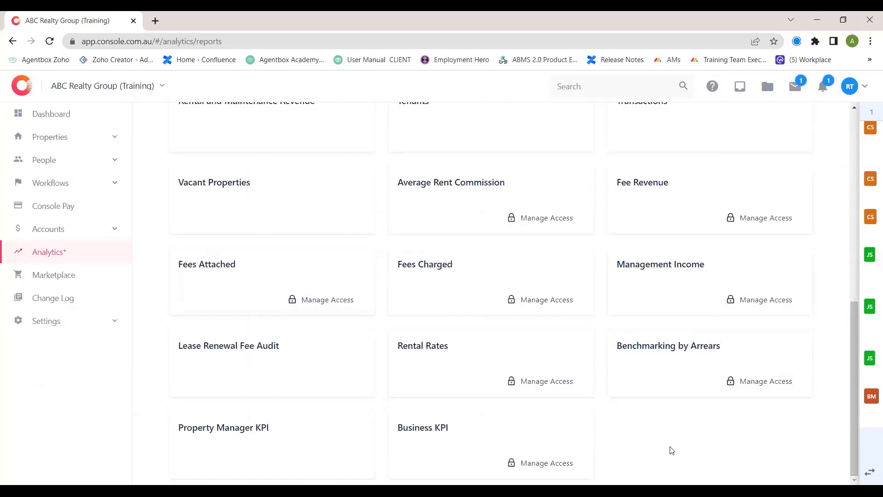
{"action": "scroll", "coordinate": [633, 440], "scroll_direction": "up", "scroll_amount": 2}
{"action": "scroll", "coordinate": [600, 440], "scroll_direction": "up", "scroll_amount": 5}
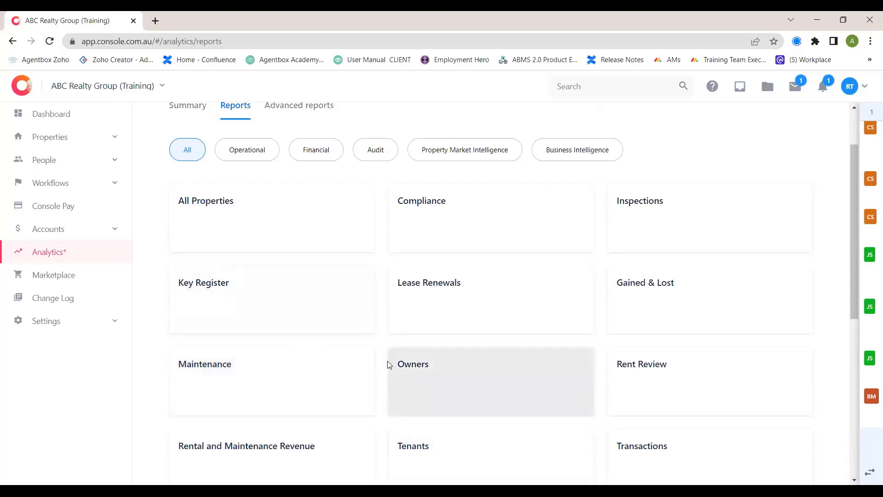
{"action": "scroll", "coordinate": [384, 383], "scroll_direction": "down", "scroll_amount": 2}
{"action": "scroll", "coordinate": [384, 382], "scroll_direction": "down", "scroll_amount": 5}
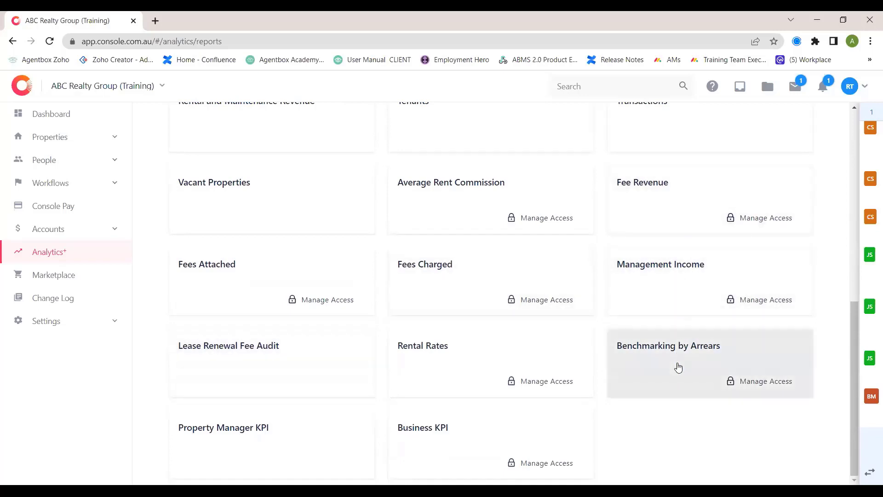
Switch to the presentation slide titled The Reporting Suites.
{"action": "left_click", "coordinate": [708, 367]}
{"action": "key", "text": "alt+Tab"}
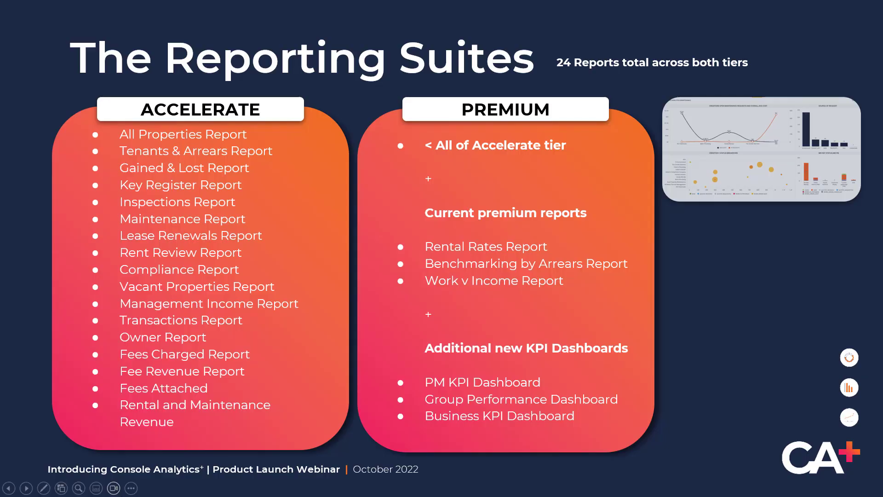